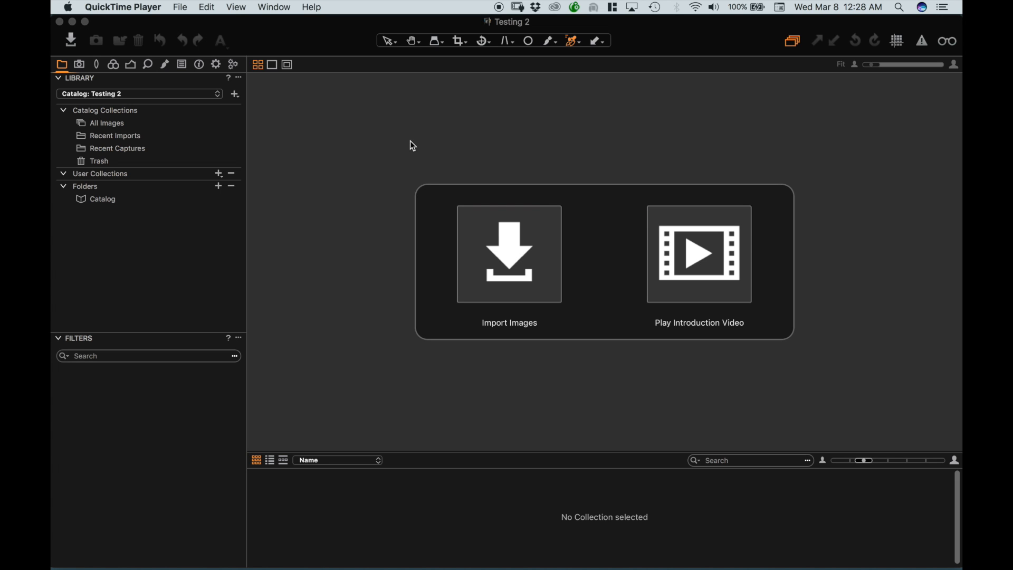
# Create a new catalog named Testing 3 on the Desktop, using the Blank template.
pyautogui.click(296, 109)
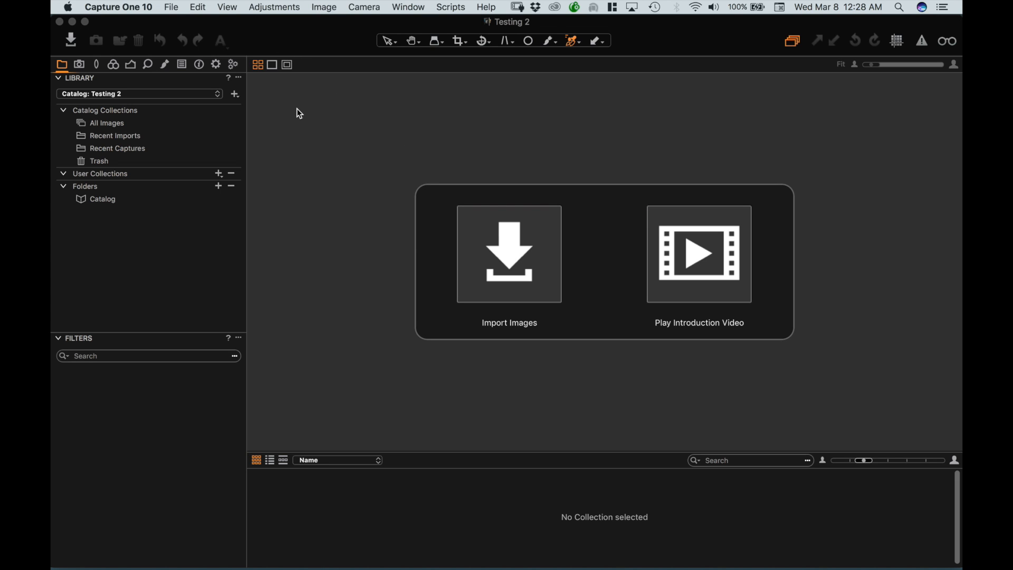
pyautogui.click(175, 10)
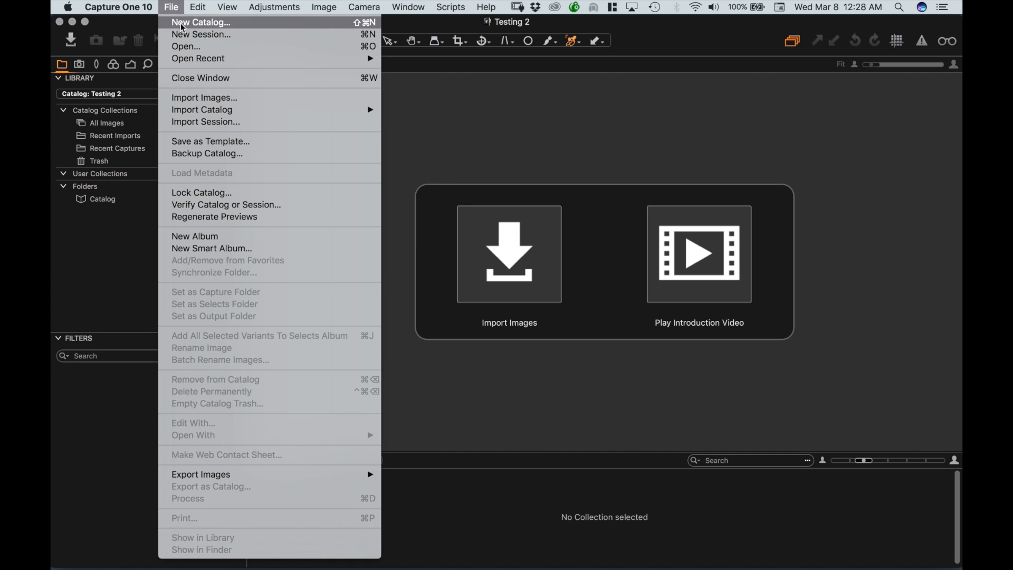
pyautogui.click(183, 25)
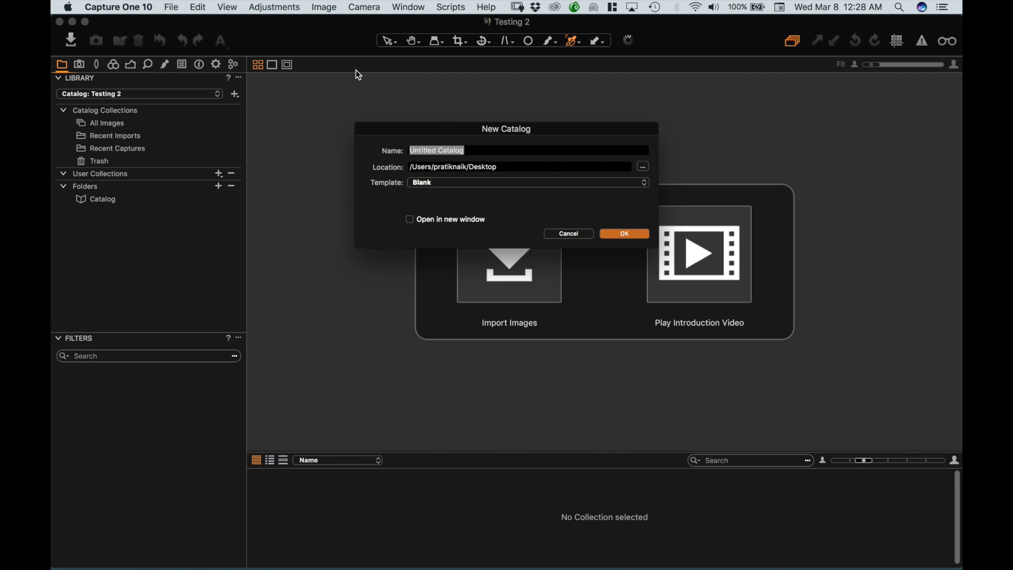
pyautogui.moveTo(470, 151); pyautogui.dragTo(406, 150)
pyautogui.moveTo(510, 150); pyautogui.dragTo(393, 146)
pyautogui.write('T')
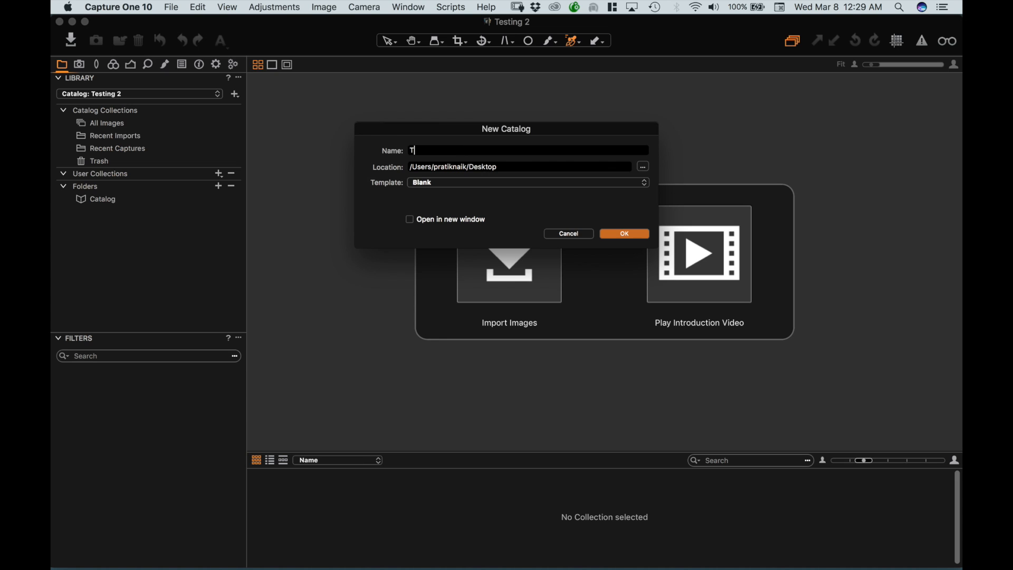
pyautogui.write('esting 3')
pyautogui.click(607, 235)
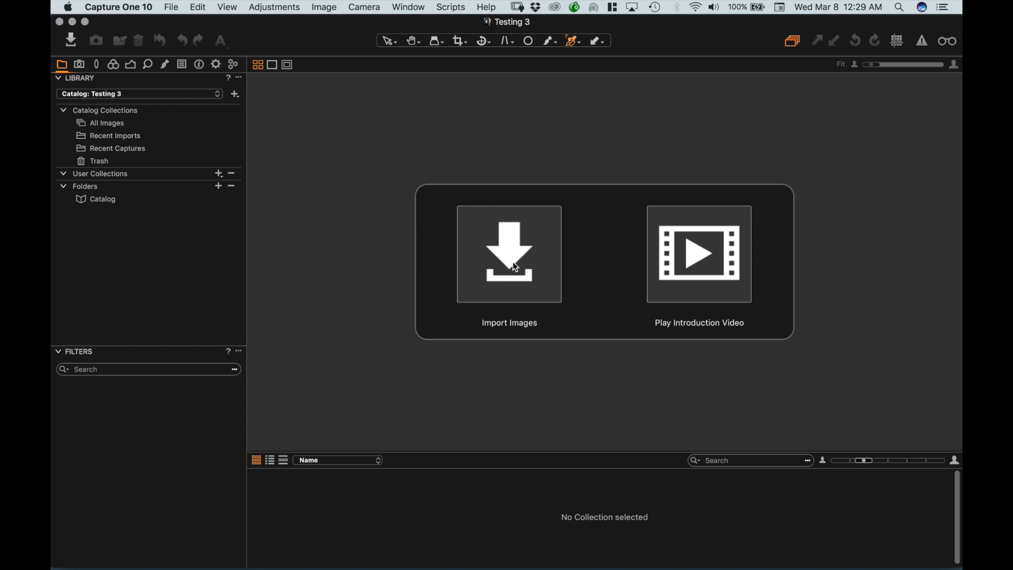
# Open the image import dialog for the Testing 3 catalog.
pyautogui.click(170, 7)
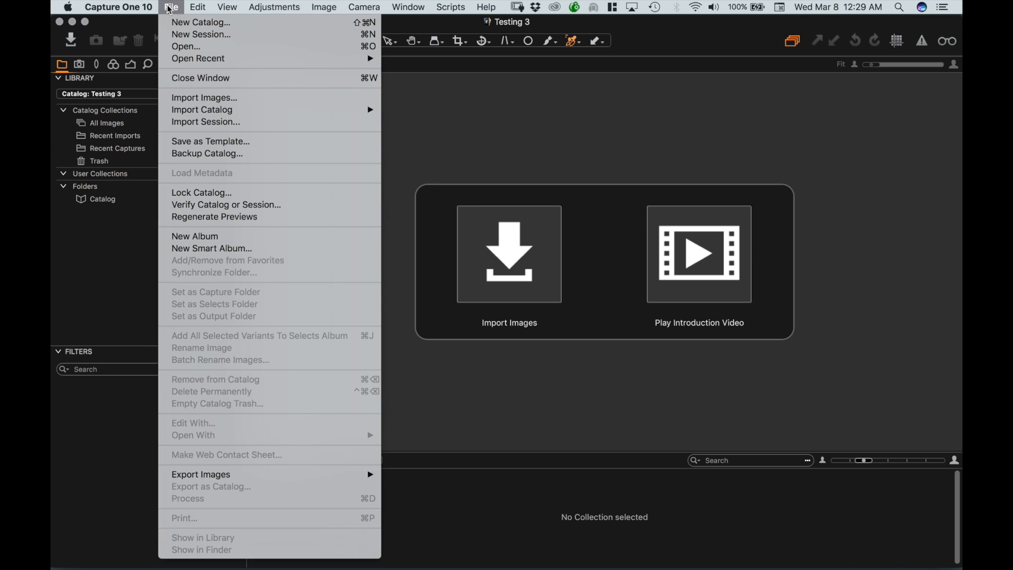
pyautogui.click(181, 99)
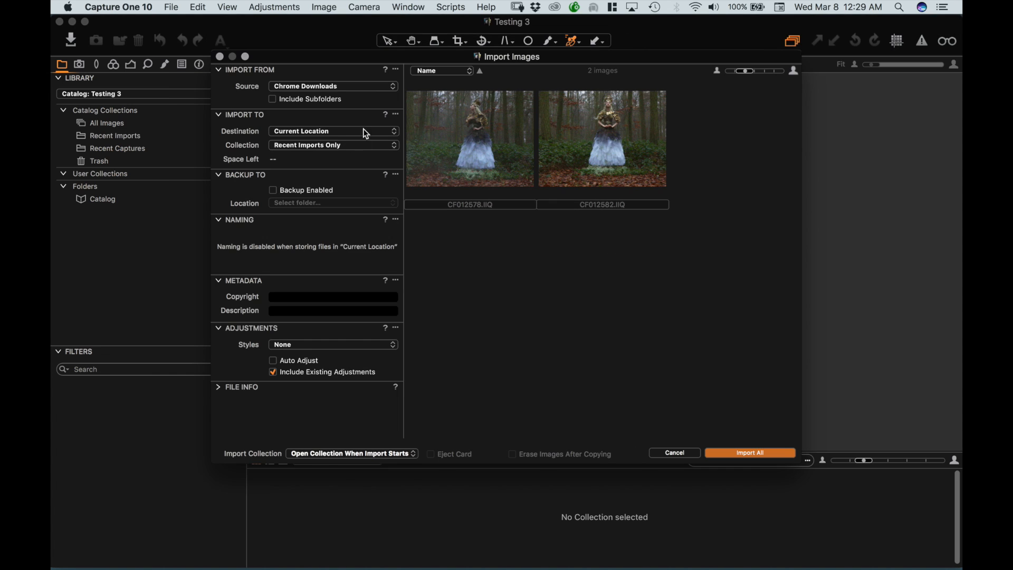
pyautogui.click(298, 87)
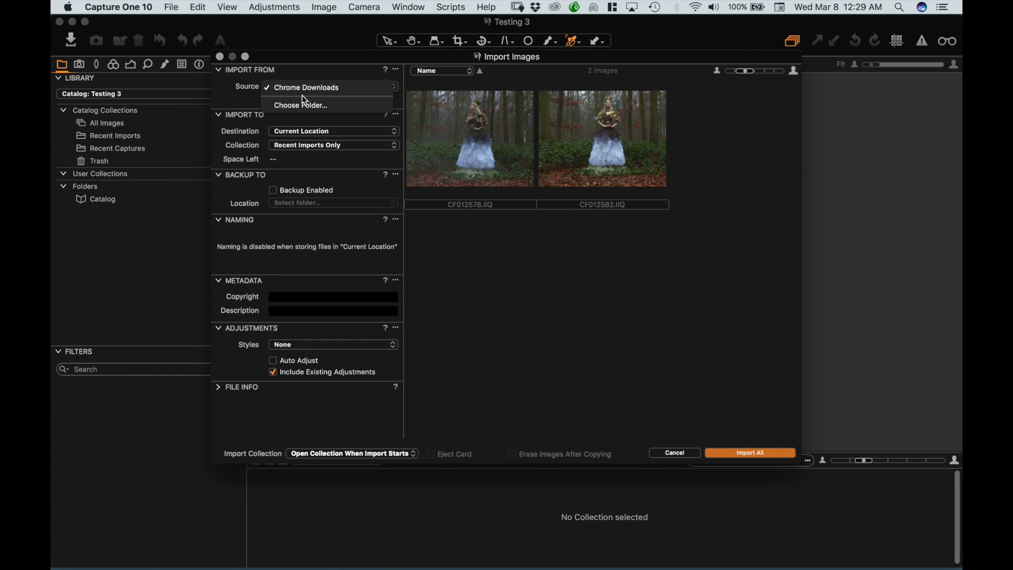
pyautogui.click(304, 105)
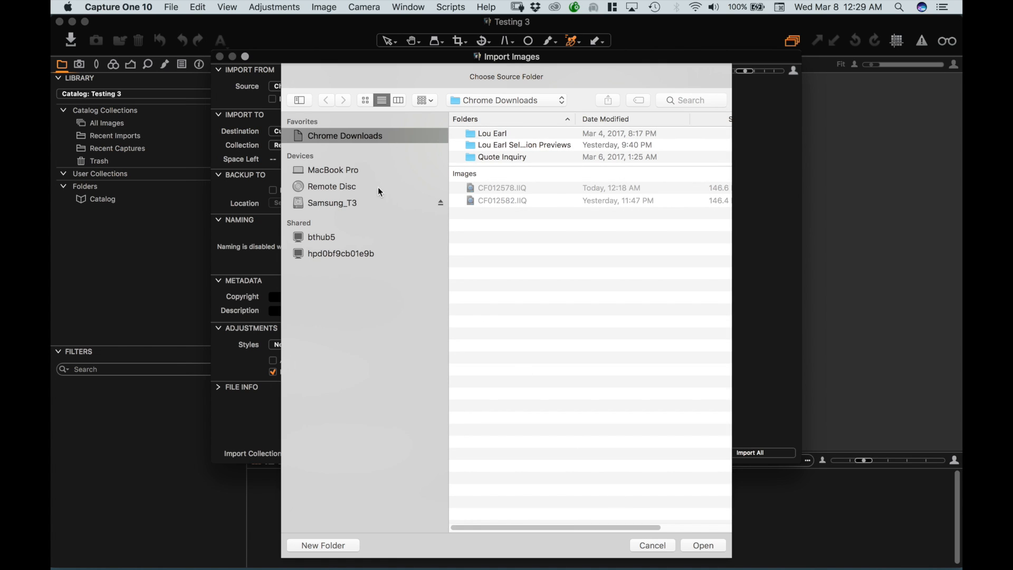
pyautogui.click(653, 545)
# Import only the image CF012578.IIQ from Chrome Downloads, leaving the file in its current location.
pyautogui.click(471, 160)
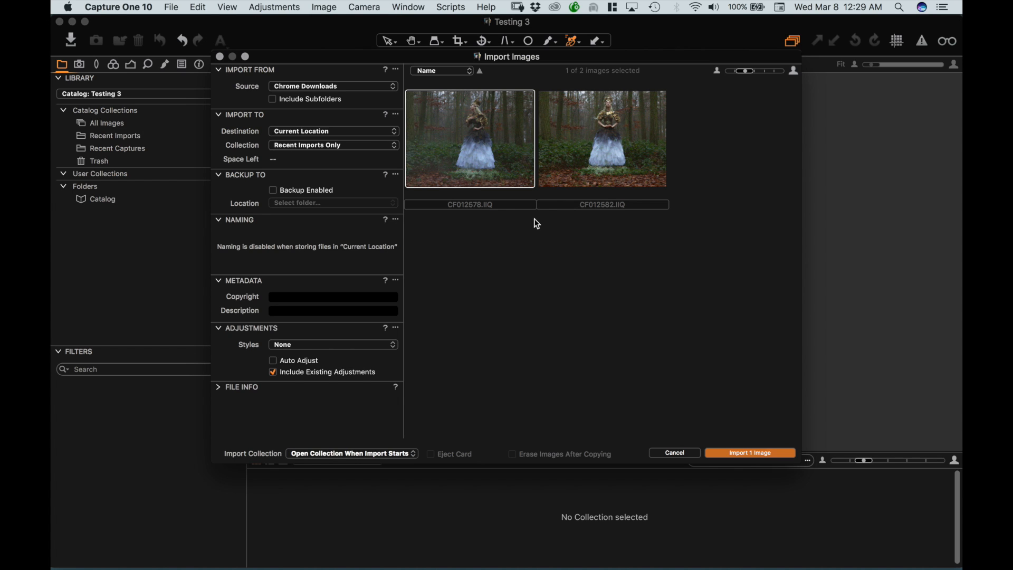
pyautogui.click(739, 452)
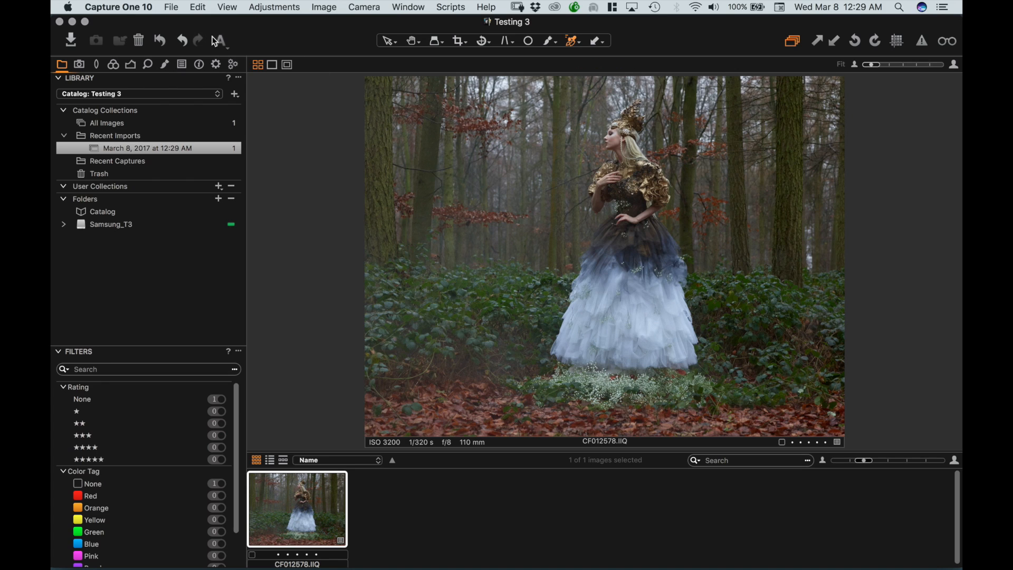
# Switch to the Select cursor and compare the All Images collection with the March 8, 2017 import, ending on that import.
pyautogui.click(388, 41)
pyautogui.click(125, 149)
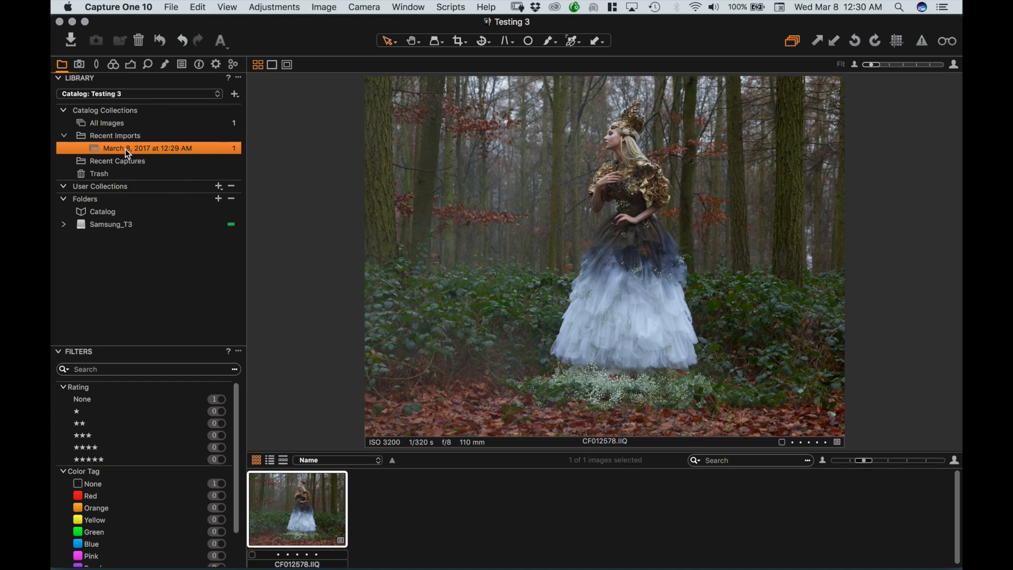
pyautogui.click(104, 121)
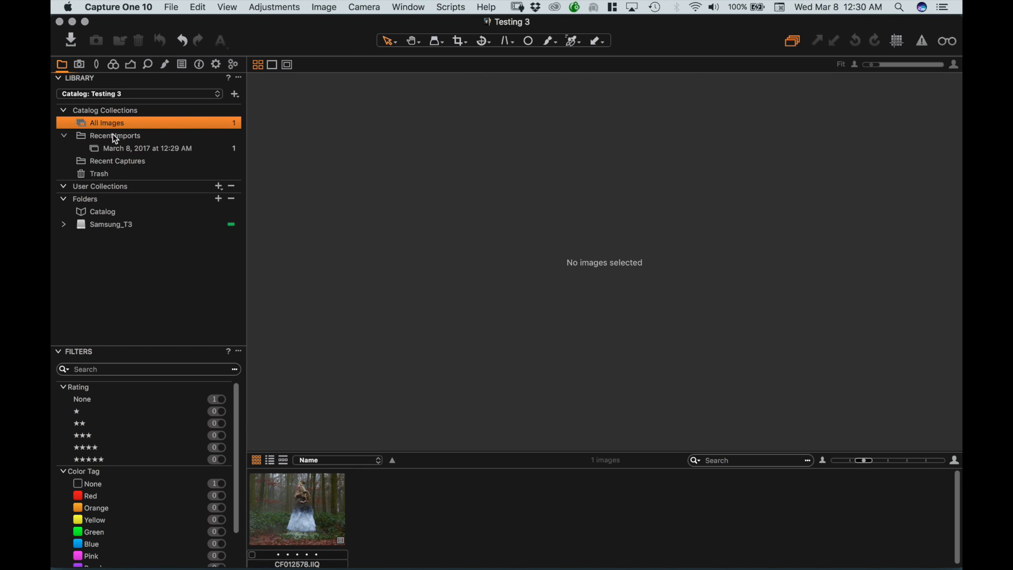
pyautogui.click(119, 150)
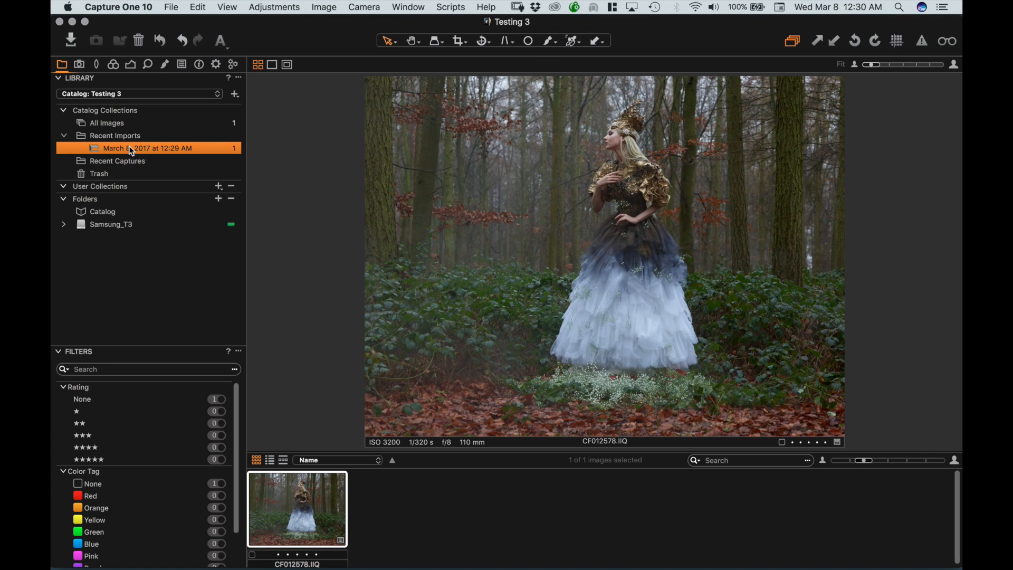
# Adjust the photo's white balance to Kelvin 4072 and Tint -13.6.
pyautogui.click(113, 67)
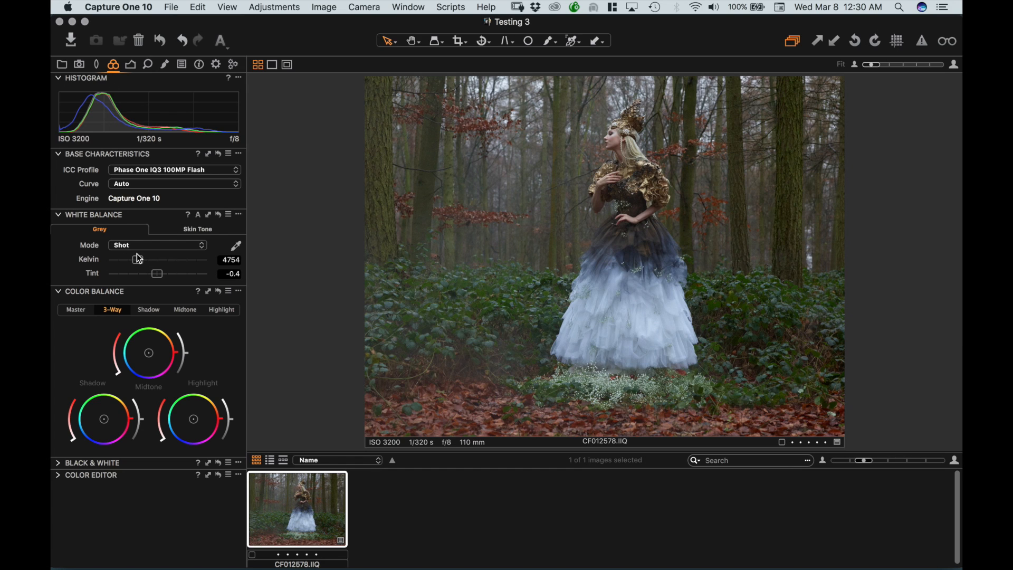
pyautogui.moveTo(140, 259)
pyautogui.mouseDown()
pyautogui.moveTo(172, 274)
pyautogui.moveTo(145, 277)
pyautogui.mouseUp()
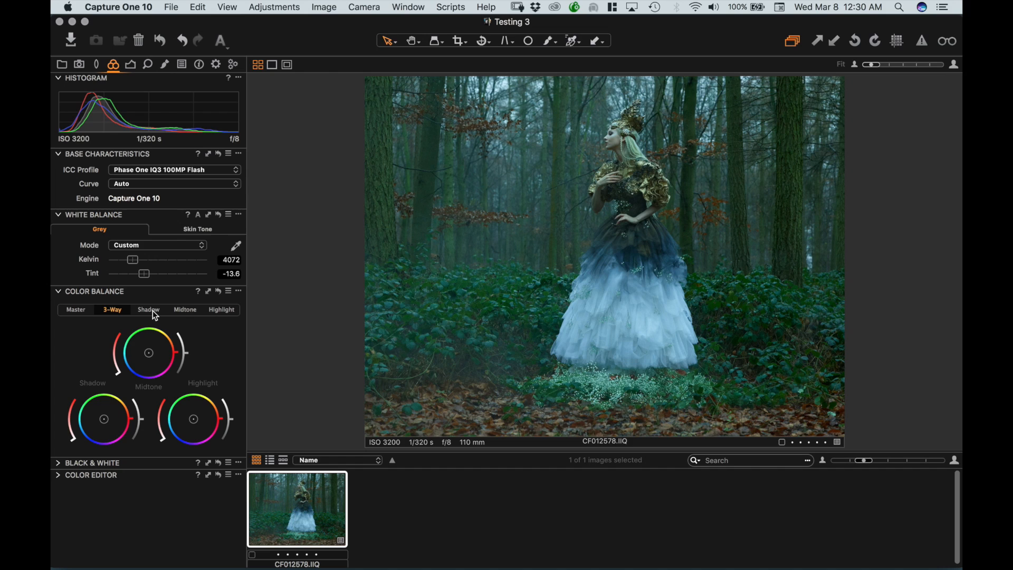
# Try shifting the shadows and midtones toward red in Color Balance, and slightly adjust the midtone brightness.
pyautogui.click(186, 312)
pyautogui.click(221, 314)
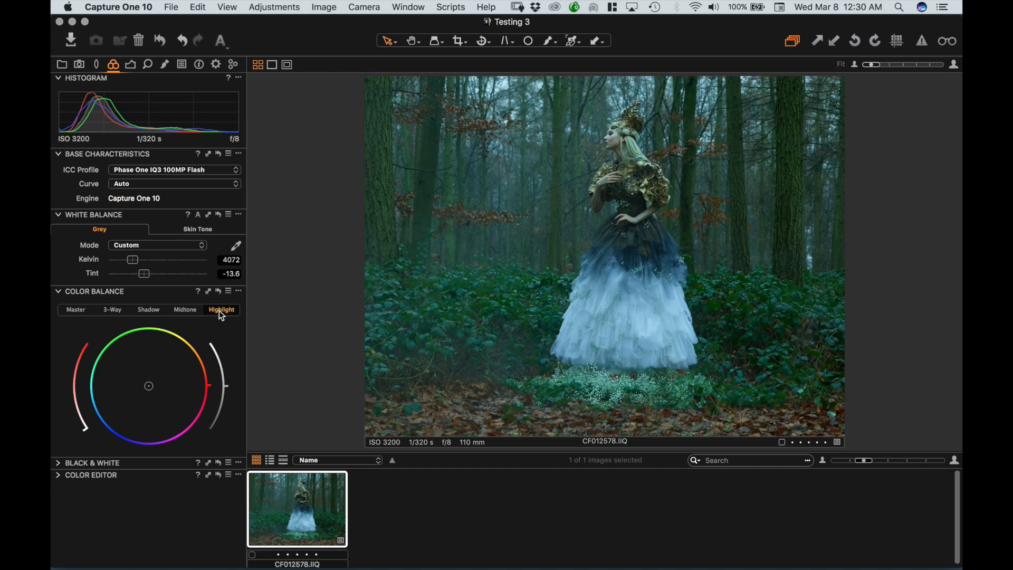
pyautogui.click(159, 311)
pyautogui.moveTo(151, 386)
pyautogui.mouseDown()
pyautogui.moveTo(142, 405)
pyautogui.moveTo(156, 372)
pyautogui.moveTo(163, 398)
pyautogui.moveTo(175, 397)
pyautogui.mouseUp()
pyautogui.click(187, 311)
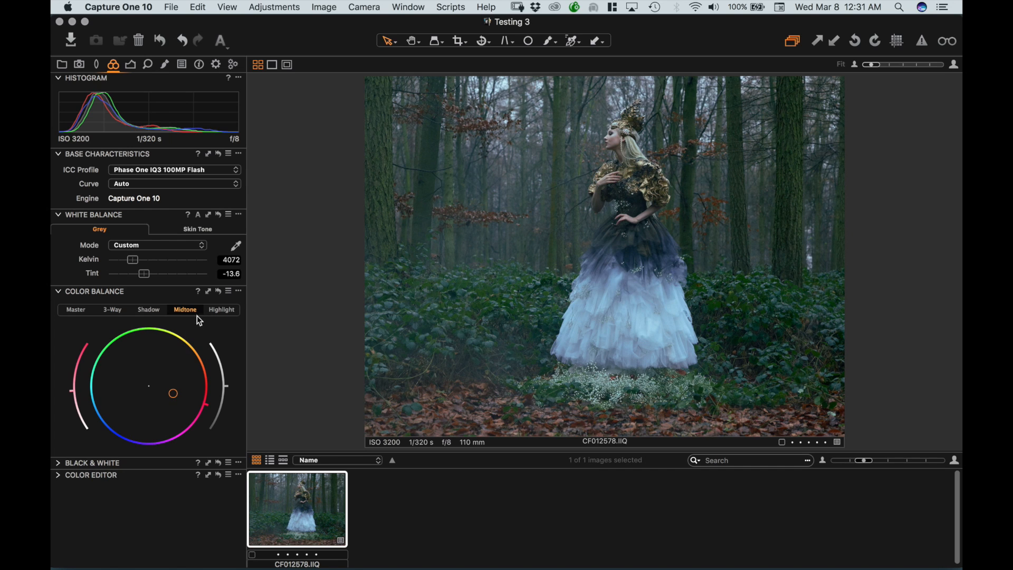
pyautogui.moveTo(229, 391)
pyautogui.mouseDown()
pyautogui.moveTo(222, 414)
pyautogui.moveTo(217, 364)
pyautogui.moveTo(223, 396)
pyautogui.moveTo(222, 384)
pyautogui.mouseUp()
# Try tinting the highlights yellow-green in Color Balance and raising their brightness.
pyautogui.click(222, 311)
pyautogui.moveTo(150, 387); pyautogui.dragTo(155, 372)
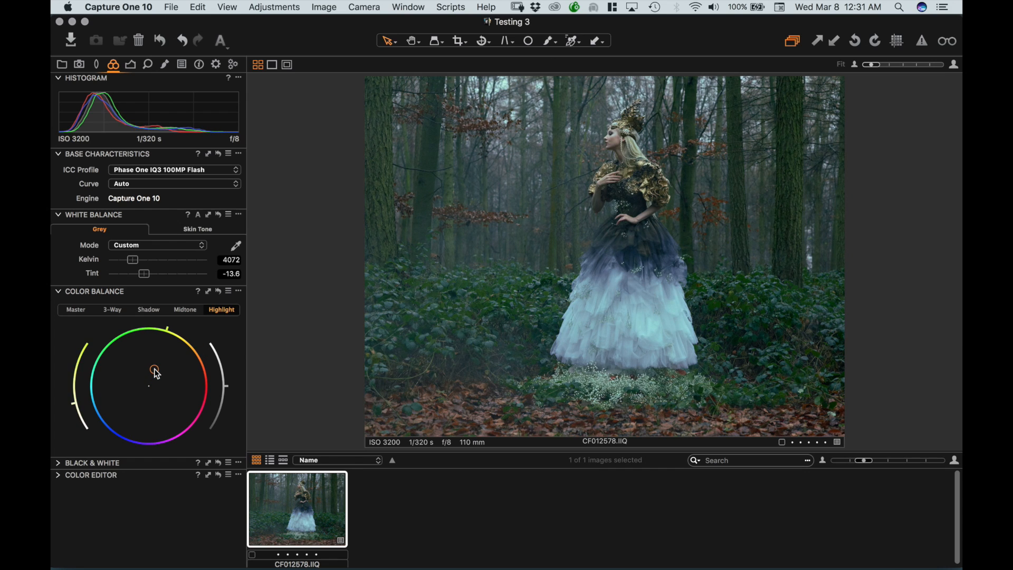
pyautogui.moveTo(223, 388); pyautogui.dragTo(220, 372)
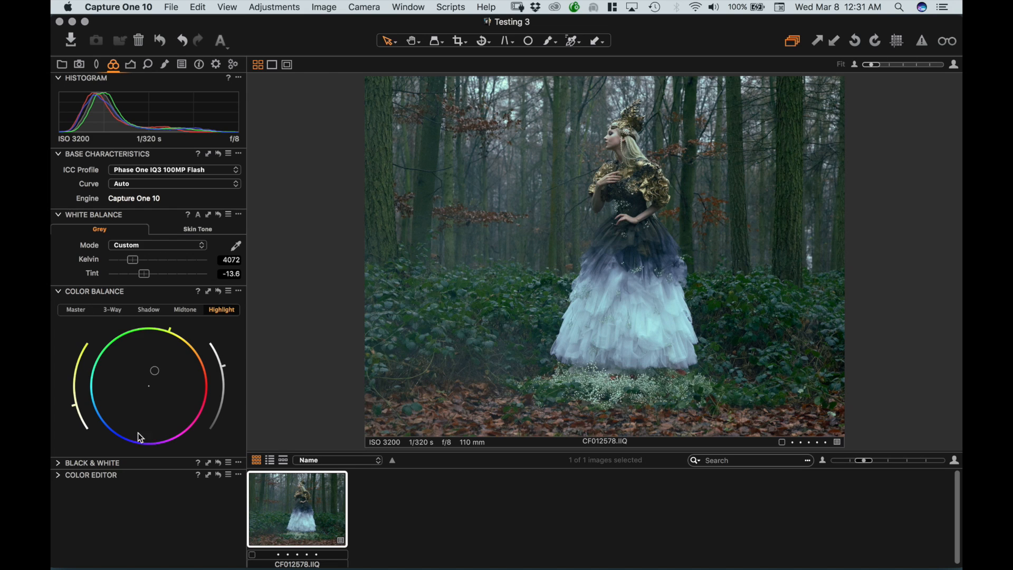
# Reset the Color Balance and White Balance adjustments to their defaults.
pyautogui.click(219, 292)
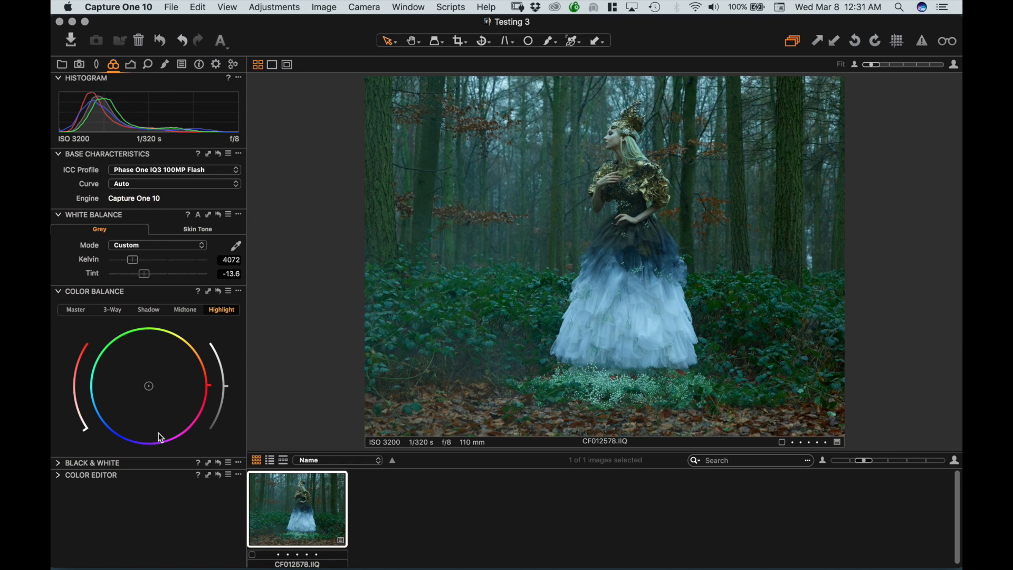
pyautogui.click(219, 214)
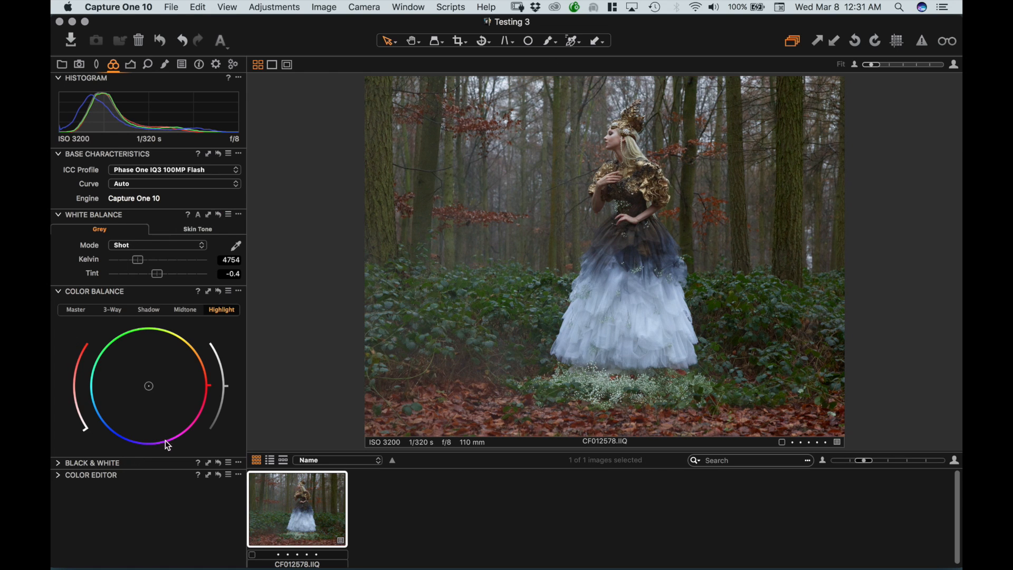
# Detach the Color Editor from the color tools and dock it among the exposure tools.
pyautogui.click(58, 477)
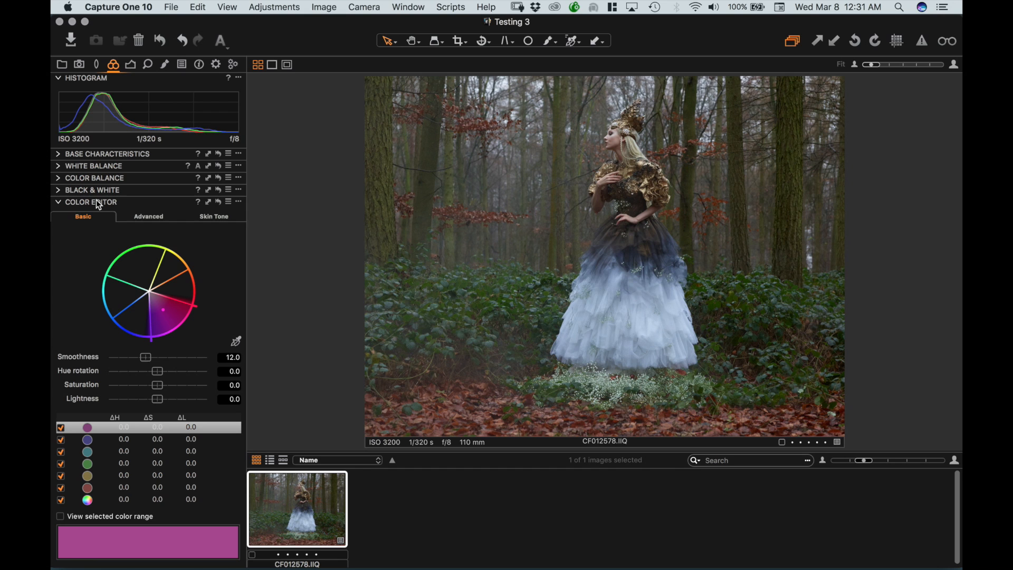
pyautogui.moveTo(100, 205); pyautogui.dragTo(322, 148)
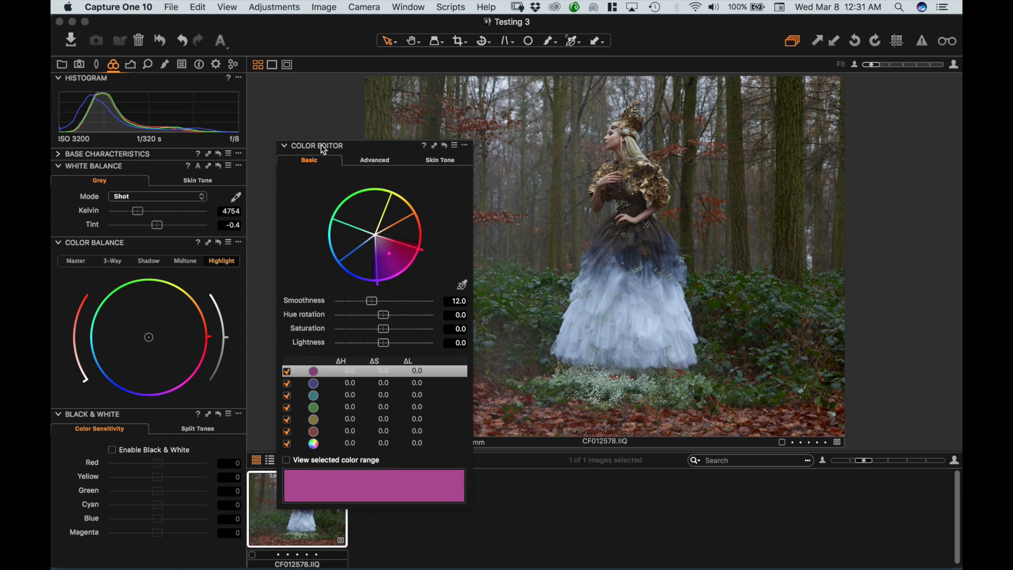
pyautogui.click(133, 65)
pyautogui.moveTo(308, 149); pyautogui.dragTo(92, 162)
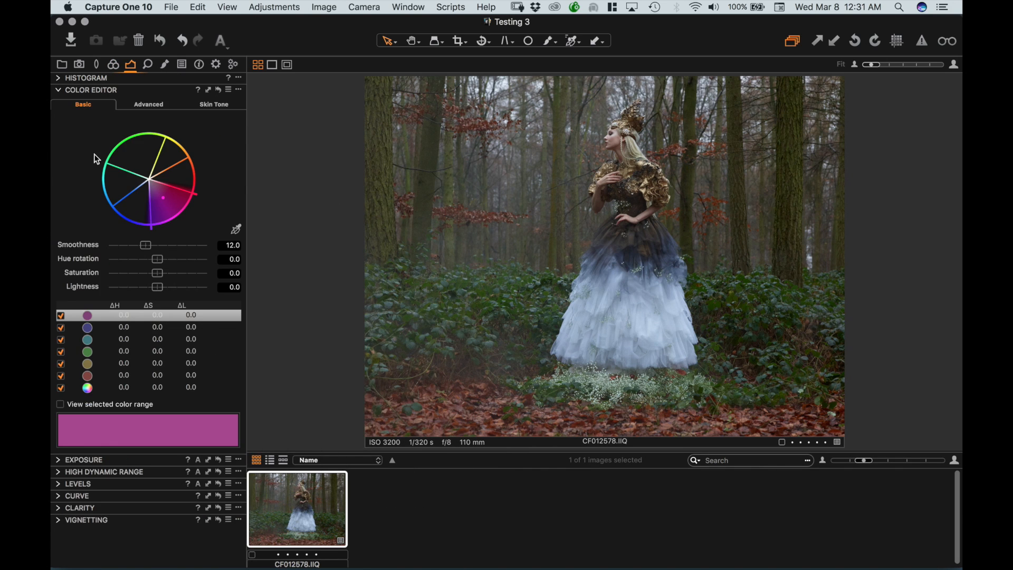
# Move the Color Editor back to the color tools, collapse it and place it between White Balance and Color Balance.
pyautogui.moveTo(101, 95); pyautogui.dragTo(87, 540)
pyautogui.click(118, 66)
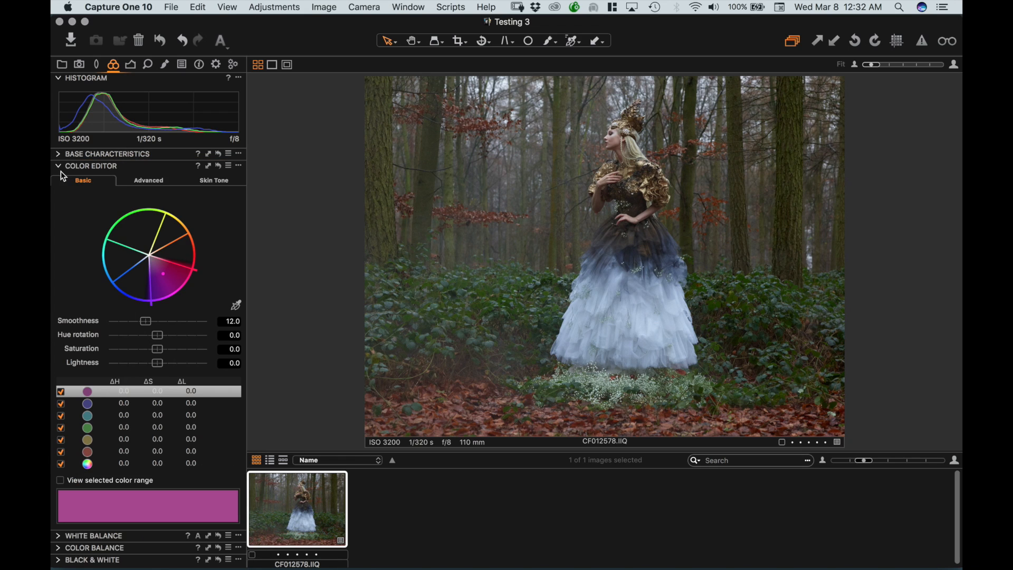
pyautogui.click(61, 169)
pyautogui.moveTo(93, 212); pyautogui.dragTo(90, 236)
# Try collapsing and expanding the White Balance and Color Balance tools.
pyautogui.click(59, 215)
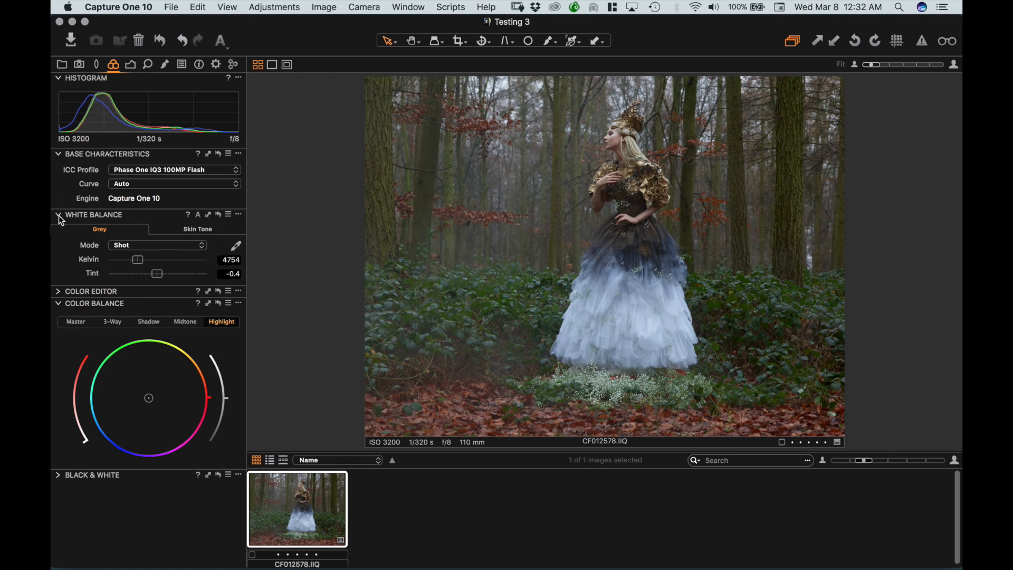
pyautogui.click(59, 215)
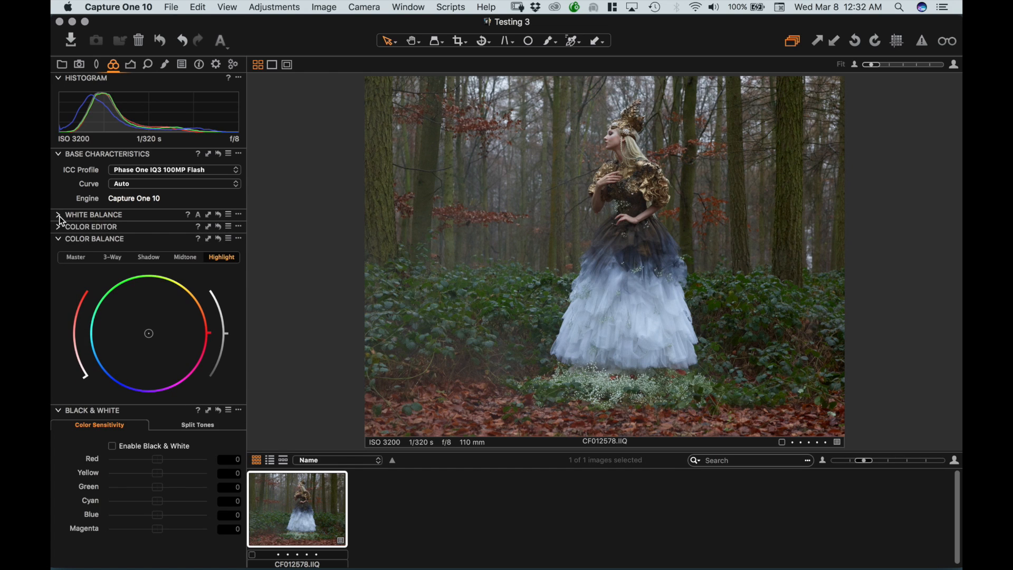
pyautogui.click(59, 215)
pyautogui.click(58, 303)
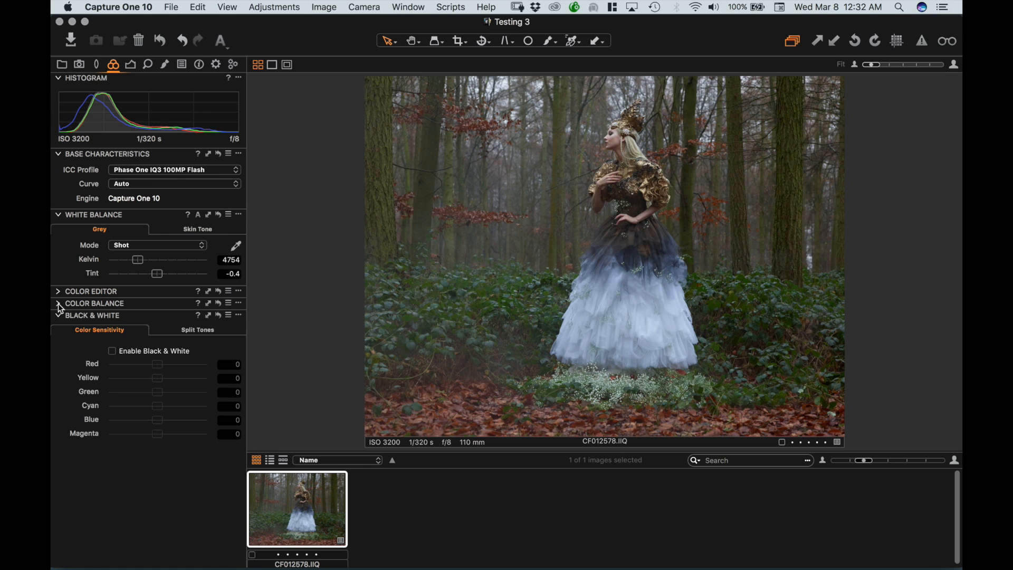
pyautogui.click(58, 303)
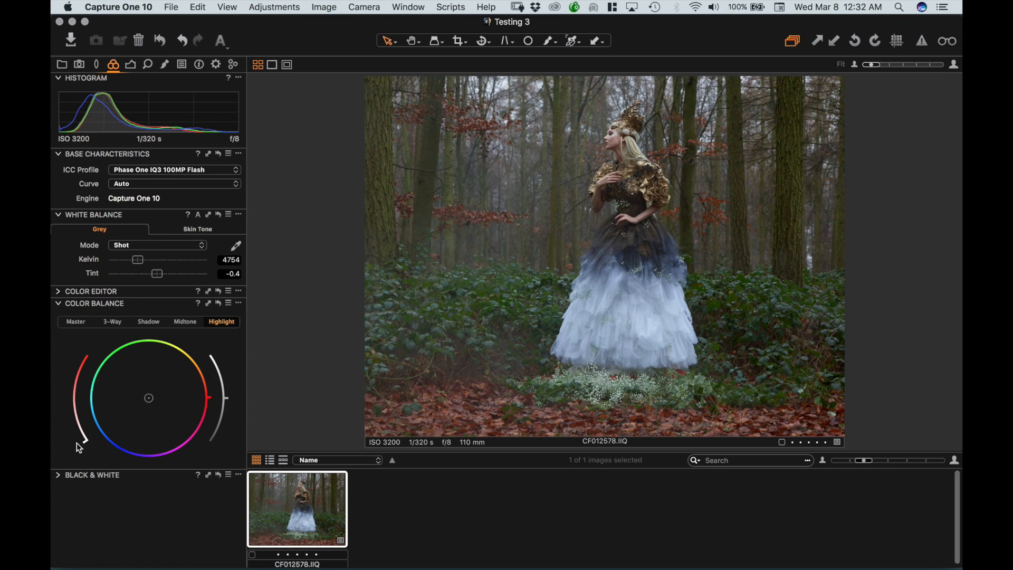
# Raise the highlights' red tint saturation slightly in Color Balance, and briefly check the Black & White options.
pyautogui.moveTo(76, 426)
pyautogui.mouseDown()
pyautogui.moveTo(69, 368)
pyautogui.moveTo(73, 441)
pyautogui.moveTo(62, 393)
pyautogui.moveTo(73, 372)
pyautogui.moveTo(72, 433)
pyautogui.mouseUp()
pyautogui.click(59, 474)
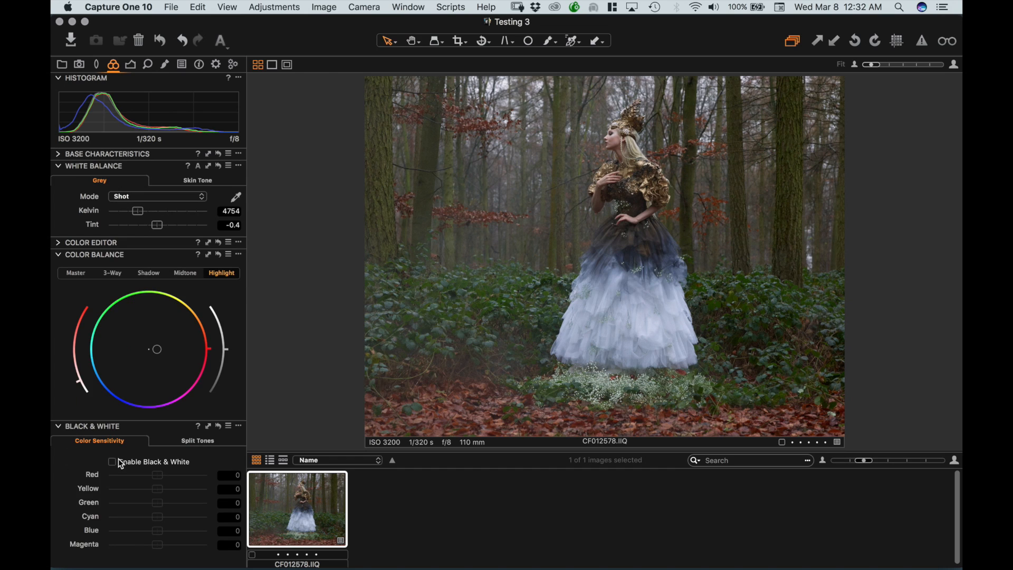
pyautogui.click(59, 425)
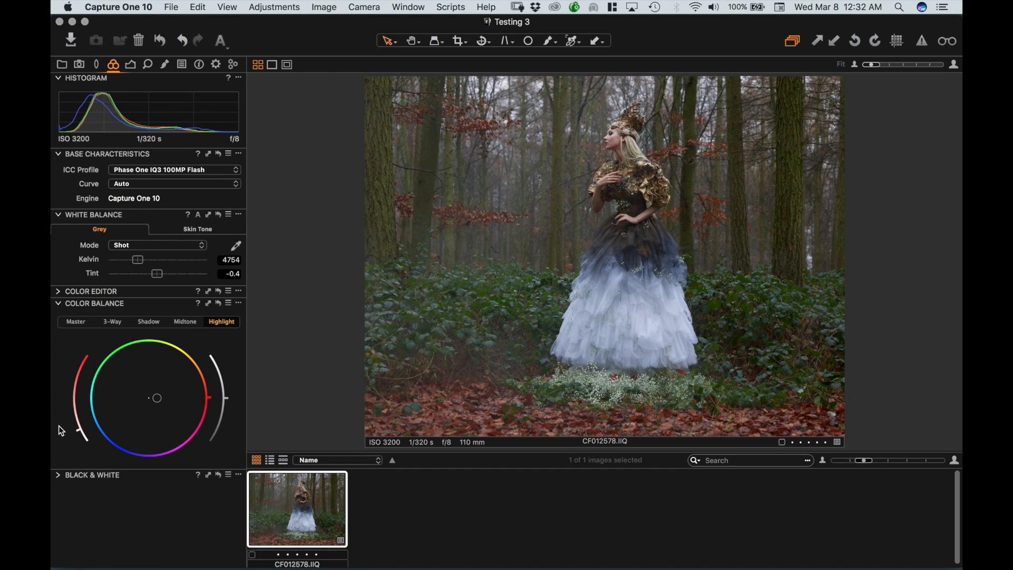
# Shape the RGB curve into a gentle S, with one point at input 64, output 50 and another at input 191, output 198.
pyautogui.click(130, 65)
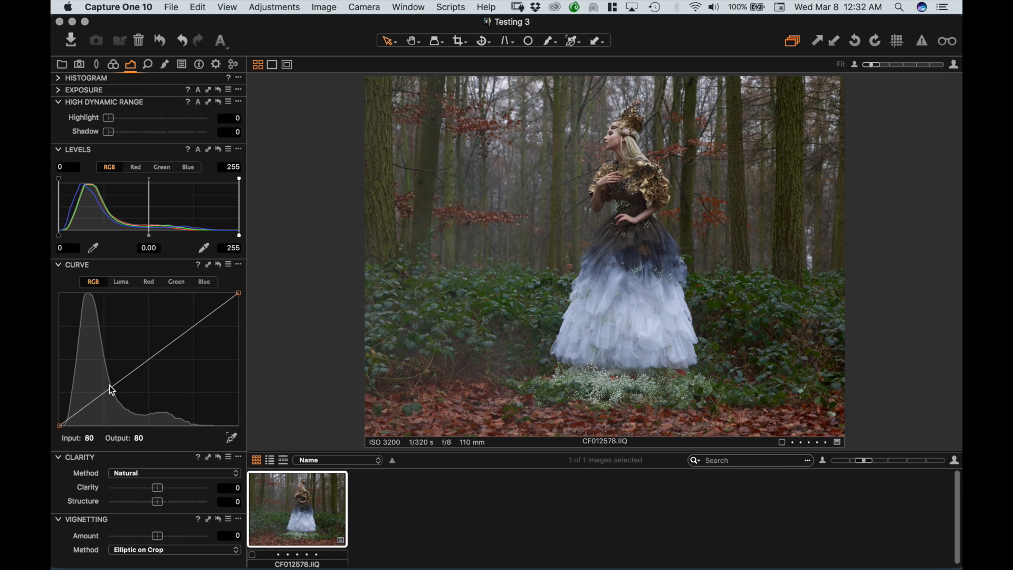
pyautogui.moveTo(105, 392); pyautogui.dragTo(105, 400)
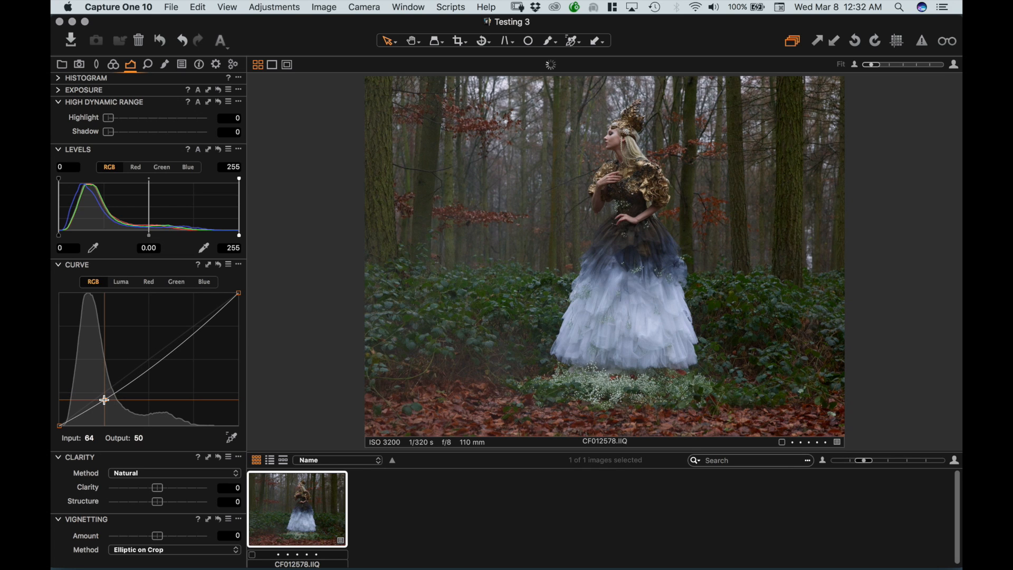
pyautogui.moveTo(194, 335); pyautogui.dragTo(194, 322)
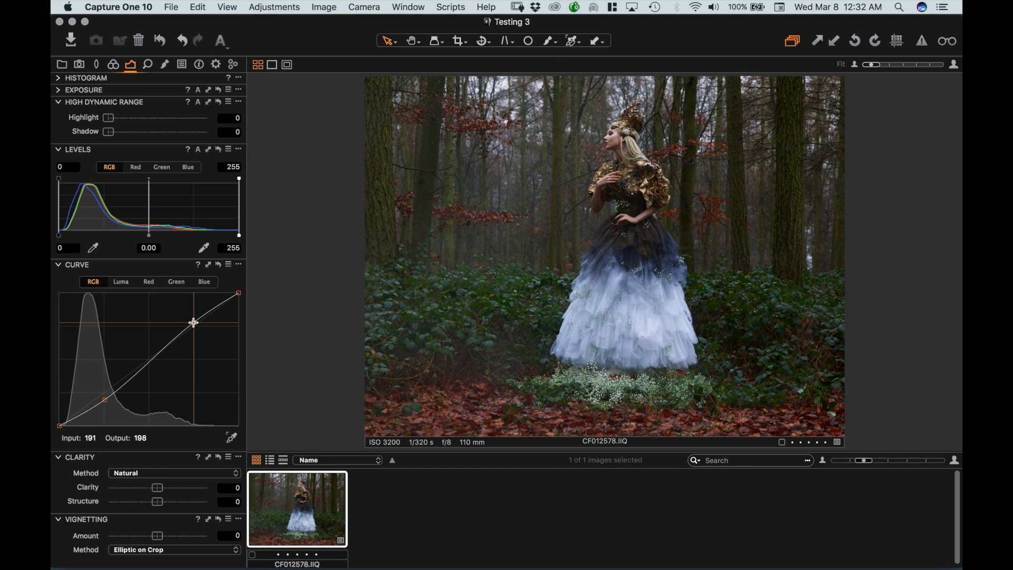
# Flatten the RGB curve with points at input 62, output 60 and input 149, output 155, and add a Luma curve point at input 132, output 128.
pyautogui.moveTo(106, 399); pyautogui.dragTo(104, 394)
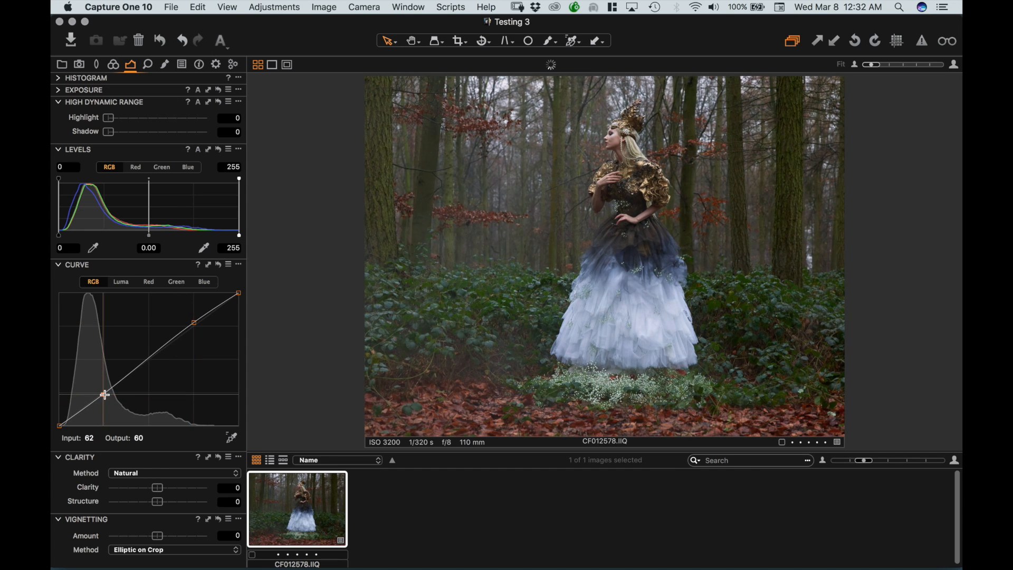
pyautogui.moveTo(194, 319); pyautogui.dragTo(194, 315)
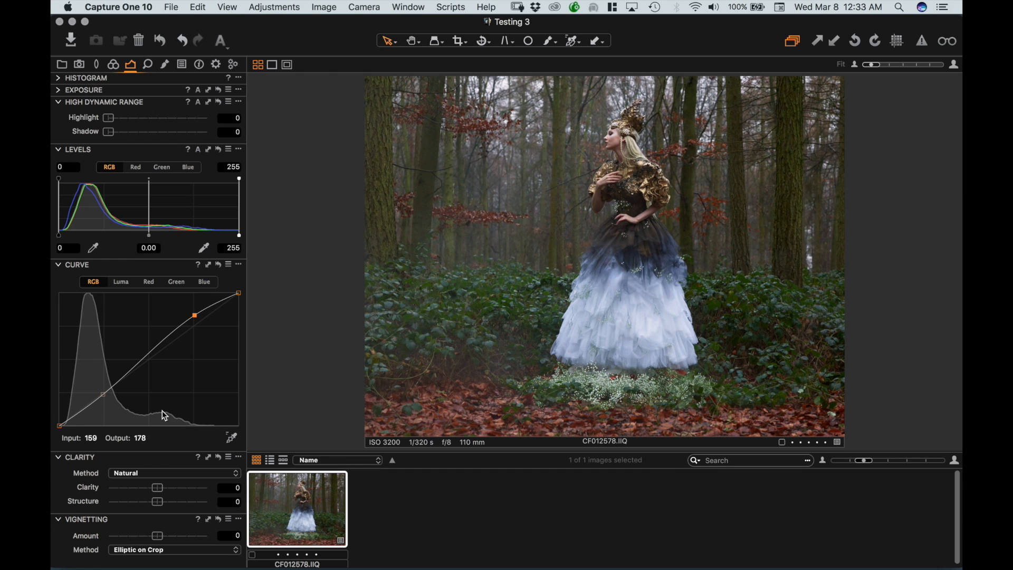
pyautogui.moveTo(195, 315); pyautogui.dragTo(168, 344)
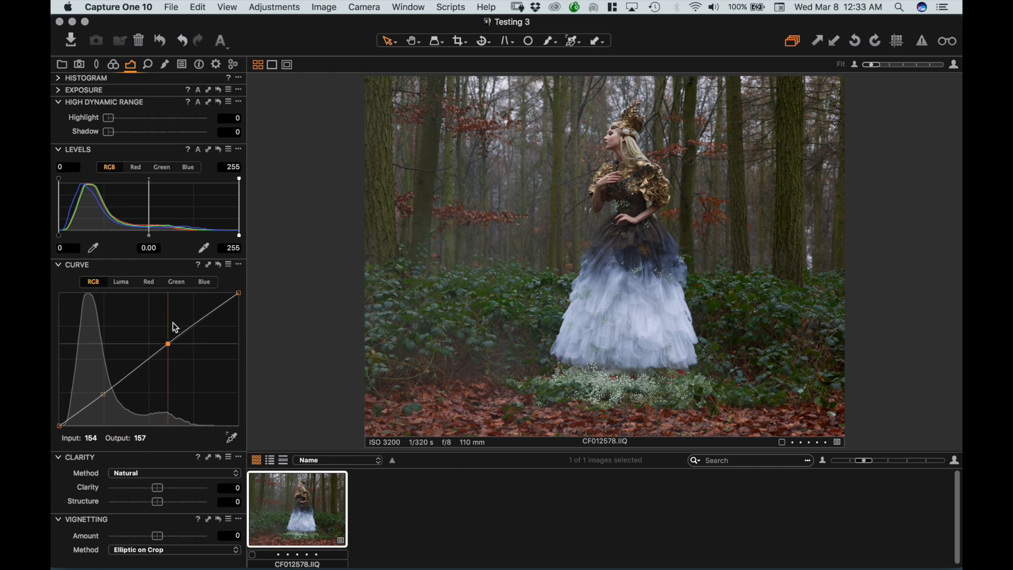
pyautogui.moveTo(167, 345); pyautogui.dragTo(166, 336)
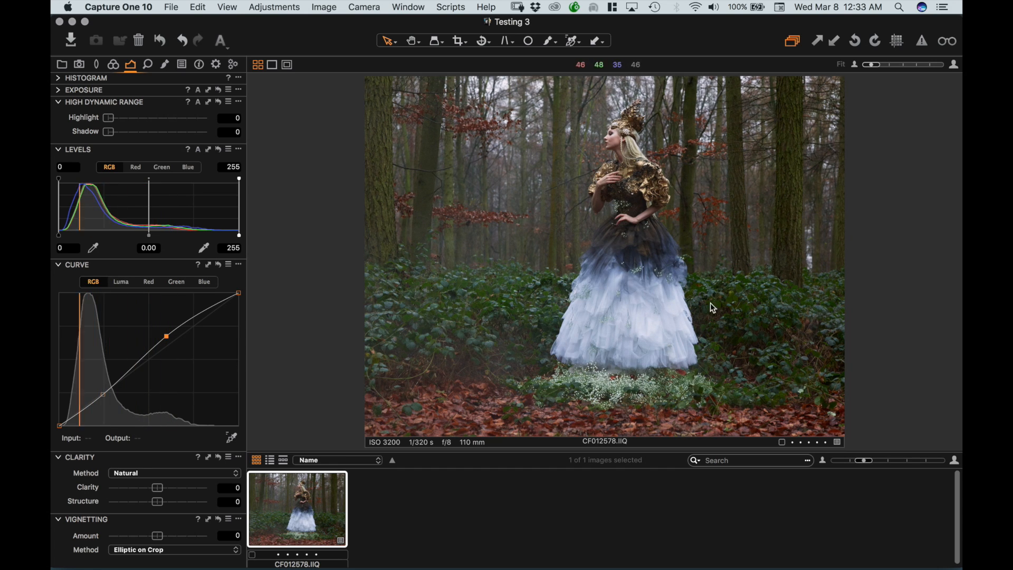
pyautogui.moveTo(165, 336); pyautogui.dragTo(165, 345)
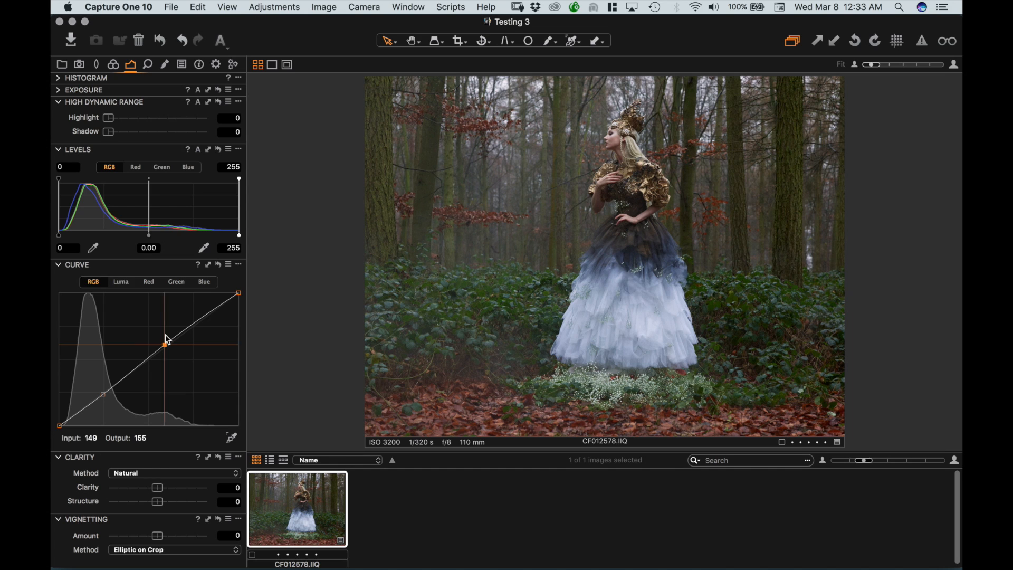
pyautogui.click(124, 283)
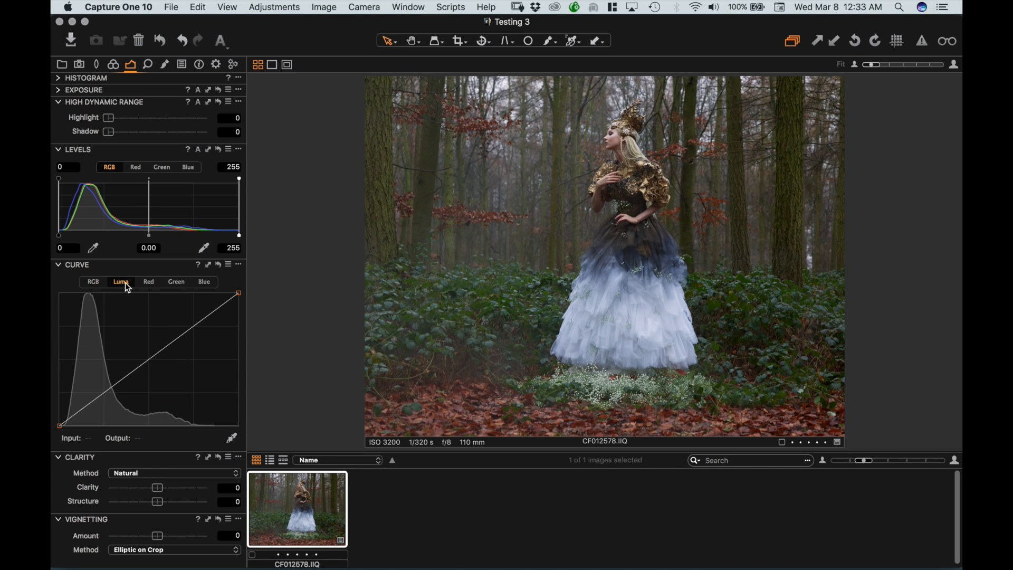
pyautogui.moveTo(150, 363); pyautogui.dragTo(152, 358)
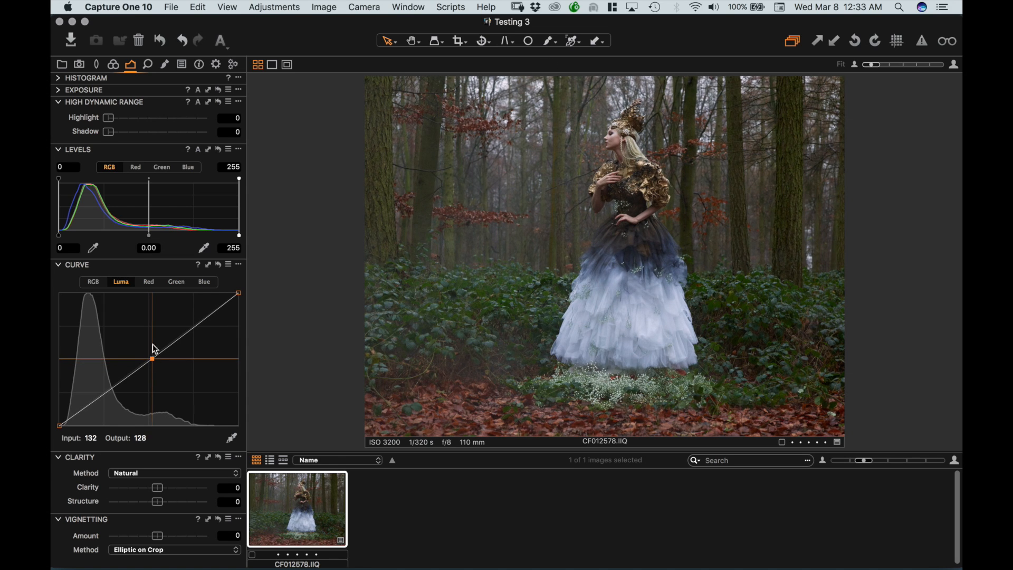
# Try raising and lowering shadow and highlight points on the blue curve, and remove both points.
pyautogui.click(210, 283)
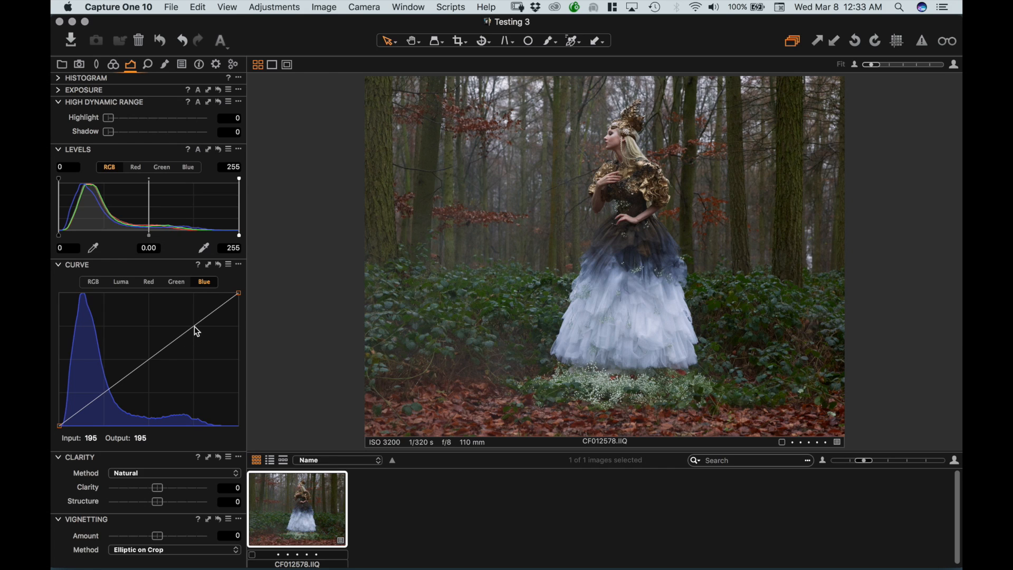
pyautogui.click(106, 393)
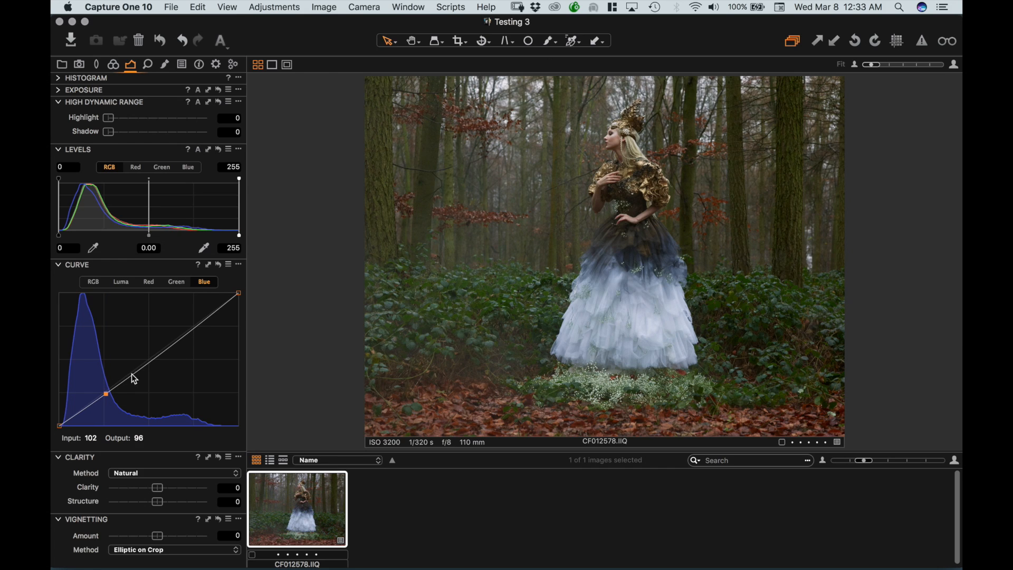
pyautogui.click(195, 325)
pyautogui.moveTo(106, 393); pyautogui.dragTo(89, 402)
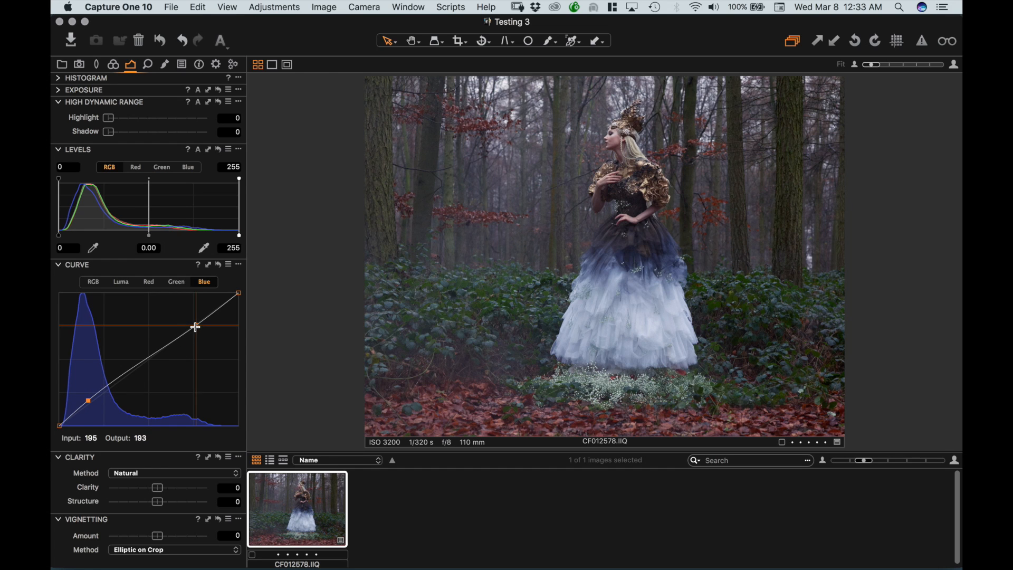
pyautogui.moveTo(197, 326)
pyautogui.mouseDown()
pyautogui.moveTo(198, 334)
pyautogui.moveTo(195, 316)
pyautogui.mouseUp()
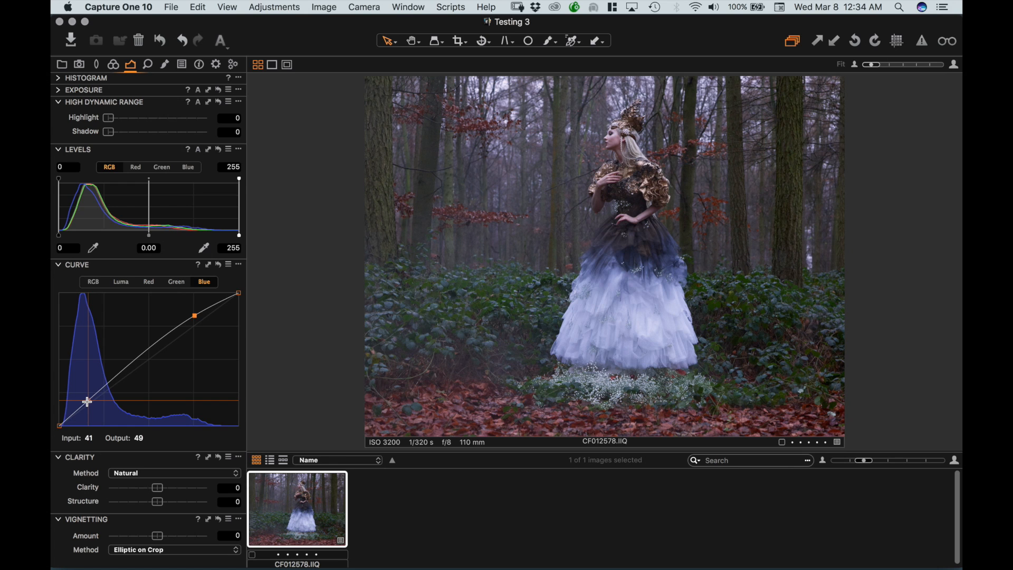
pyautogui.moveTo(88, 401); pyautogui.dragTo(89, 403)
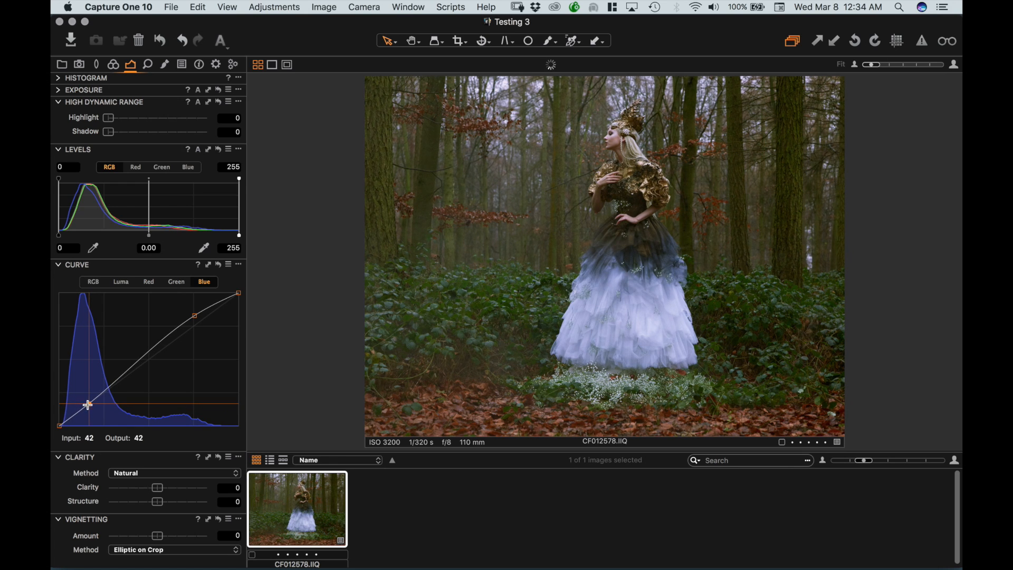
pyautogui.moveTo(196, 319); pyautogui.dragTo(196, 445)
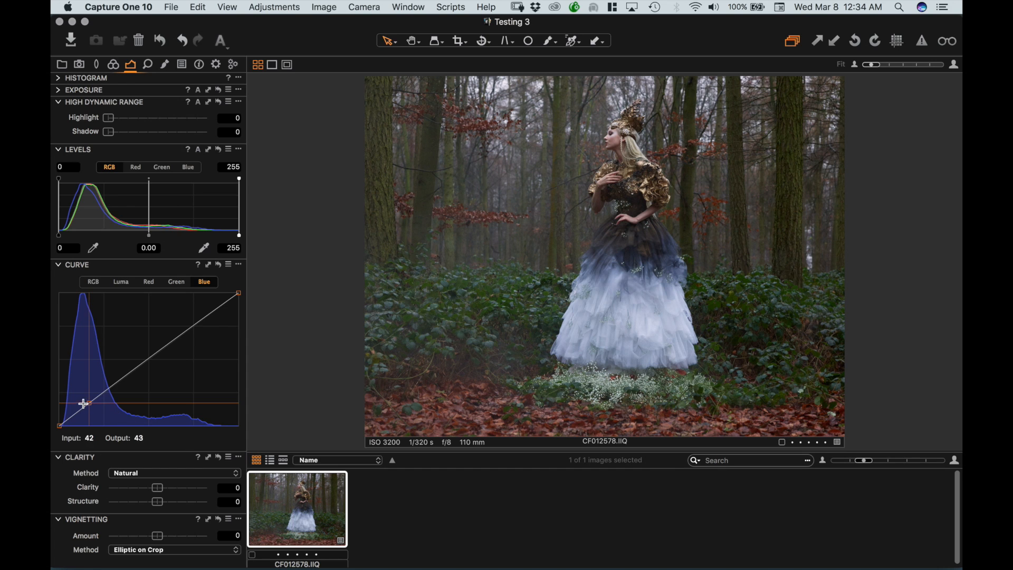
pyautogui.moveTo(88, 403); pyautogui.dragTo(99, 405)
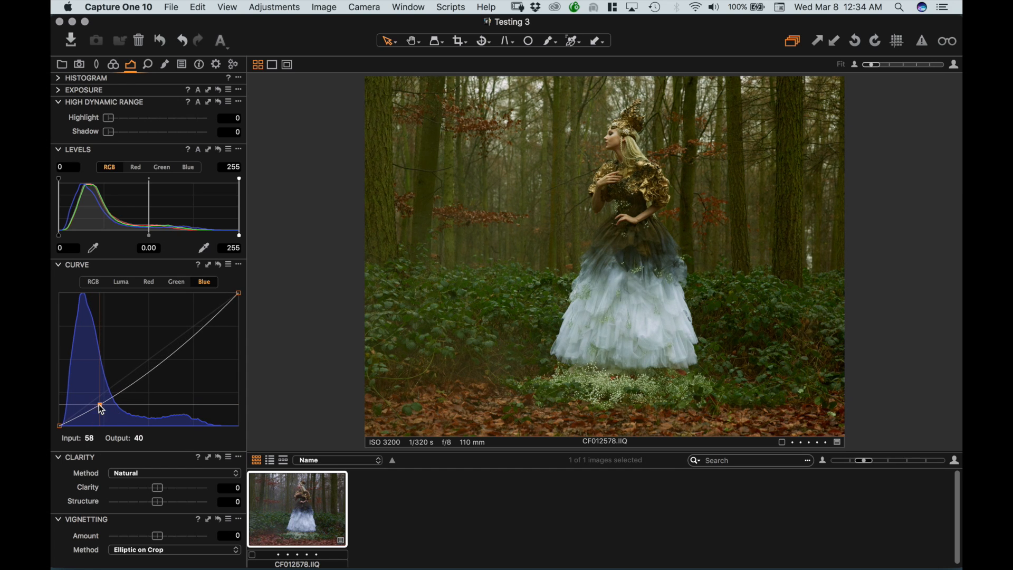
pyautogui.press('BackSpace')
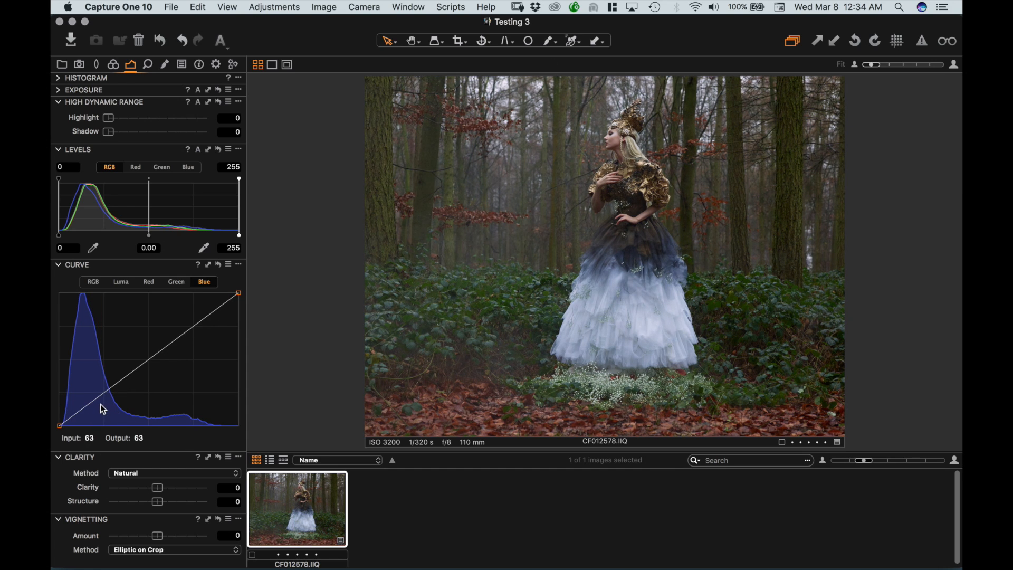
# Lower the green curve's midtones and set a highlight point at input 194, output 183.
pyautogui.click(181, 283)
pyautogui.moveTo(148, 360); pyautogui.dragTo(151, 363)
pyautogui.moveTo(196, 326); pyautogui.dragTo(196, 322)
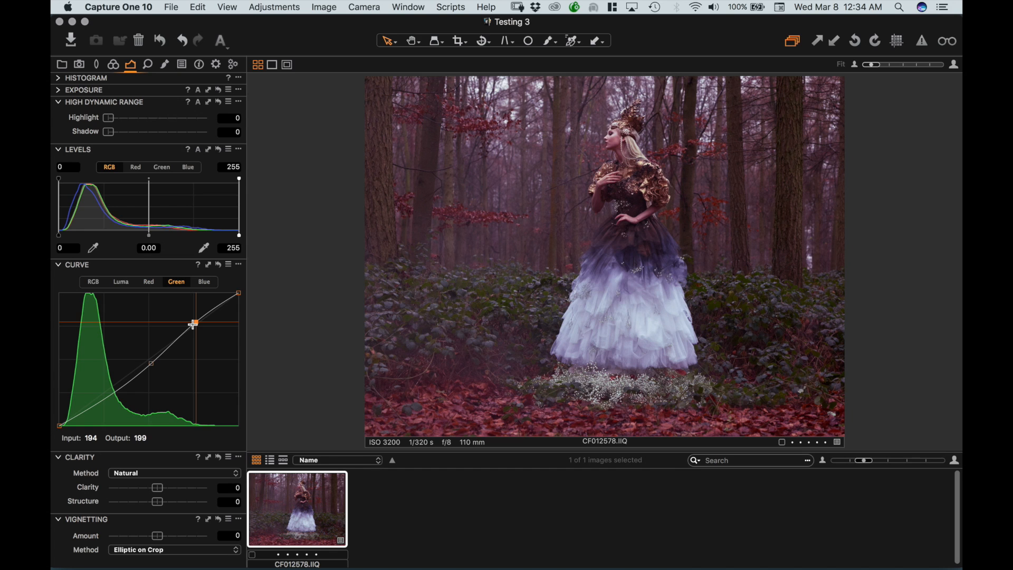
pyautogui.moveTo(193, 324); pyautogui.dragTo(193, 332)
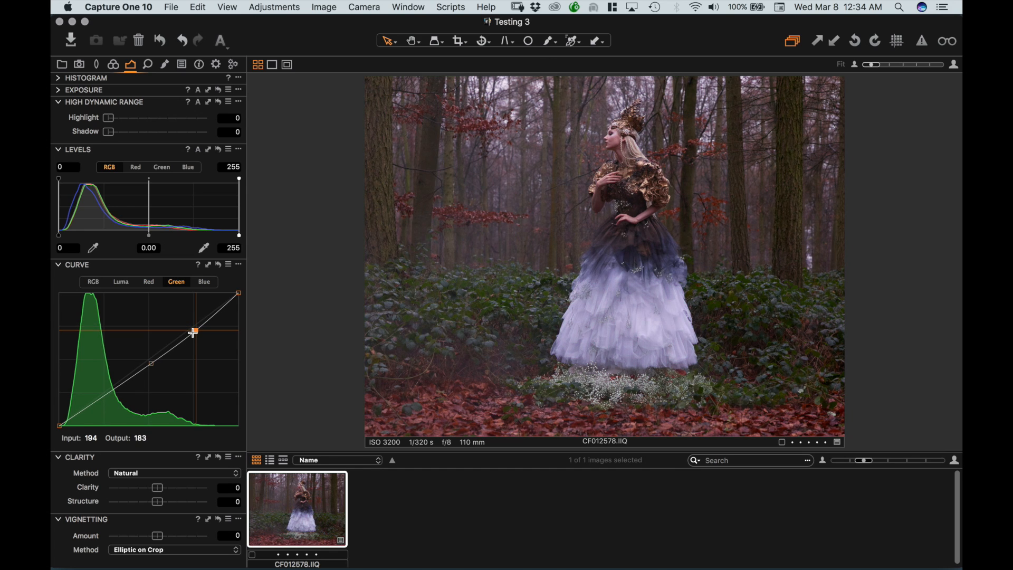
# Shape the red curve with a shadow point at input 56, output 62, a midpoint at 129, output 119, and a raised highlight point.
pyautogui.click(149, 284)
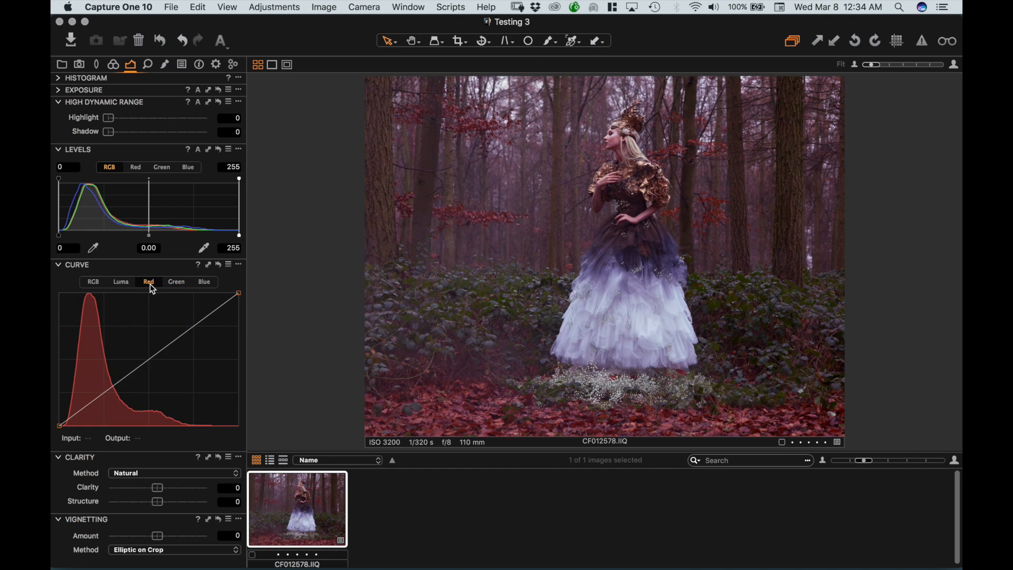
pyautogui.moveTo(149, 359); pyautogui.dragTo(149, 366)
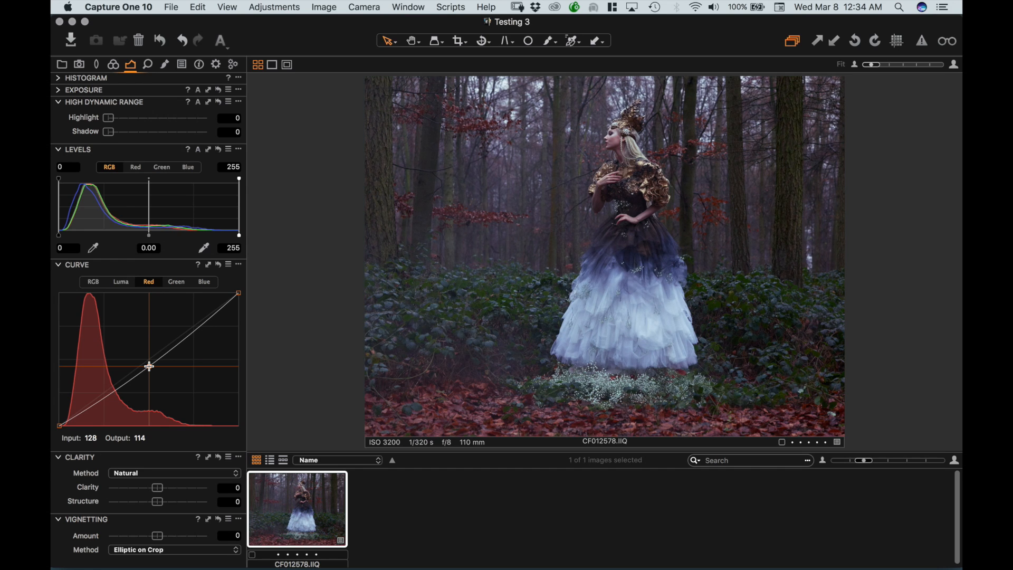
pyautogui.click(193, 323)
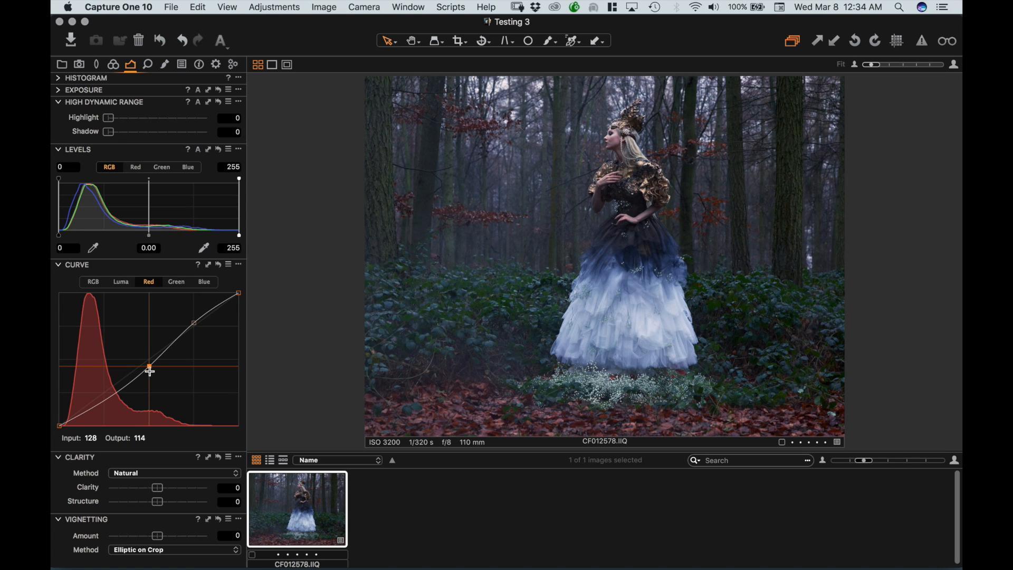
pyautogui.moveTo(149, 366)
pyautogui.mouseDown()
pyautogui.moveTo(99, 397)
pyautogui.moveTo(154, 370)
pyautogui.mouseUp()
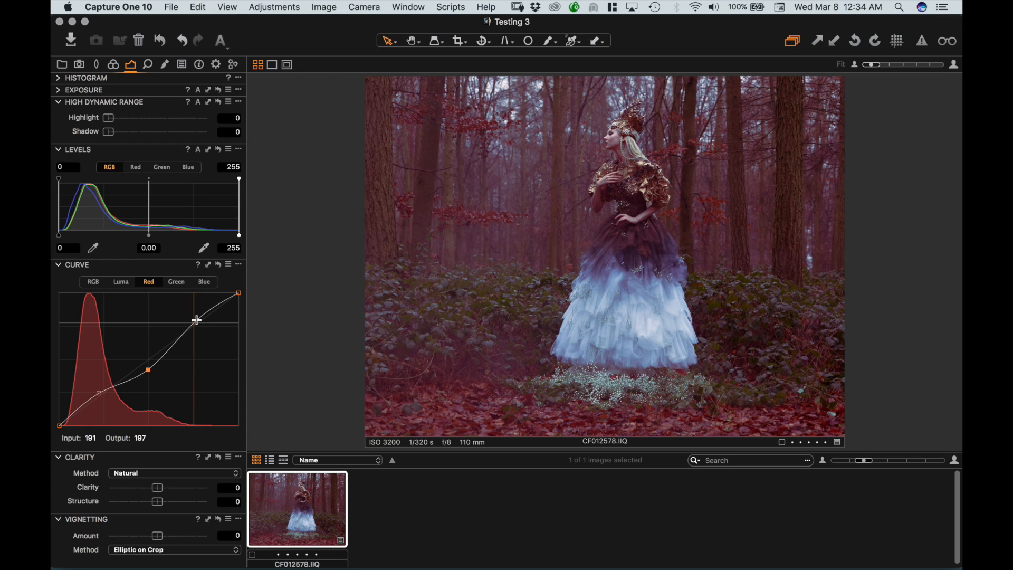
pyautogui.moveTo(196, 321); pyautogui.dragTo(195, 332)
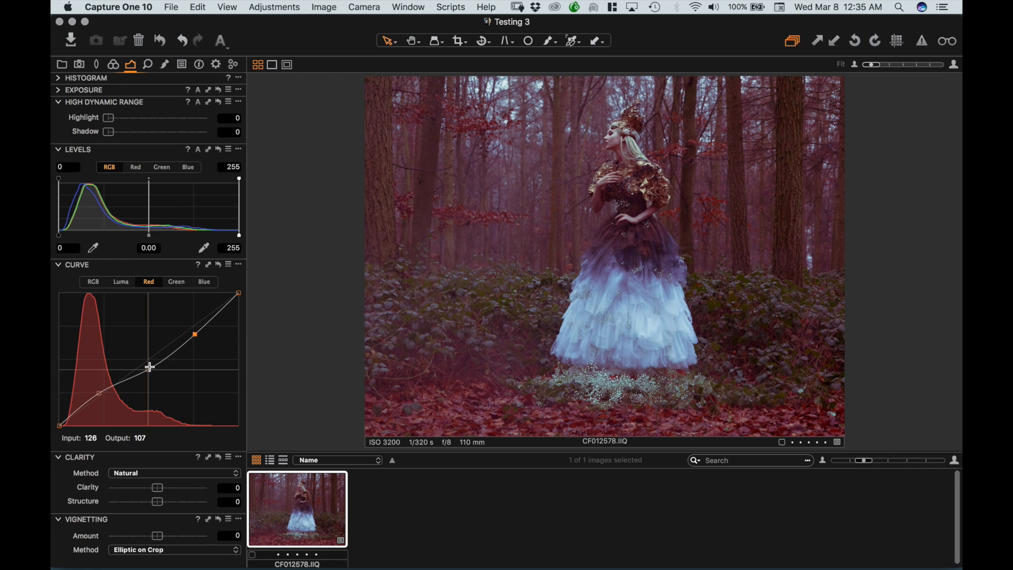
pyautogui.moveTo(149, 368); pyautogui.dragTo(195, 324)
pyautogui.moveTo(151, 359); pyautogui.dragTo(150, 362)
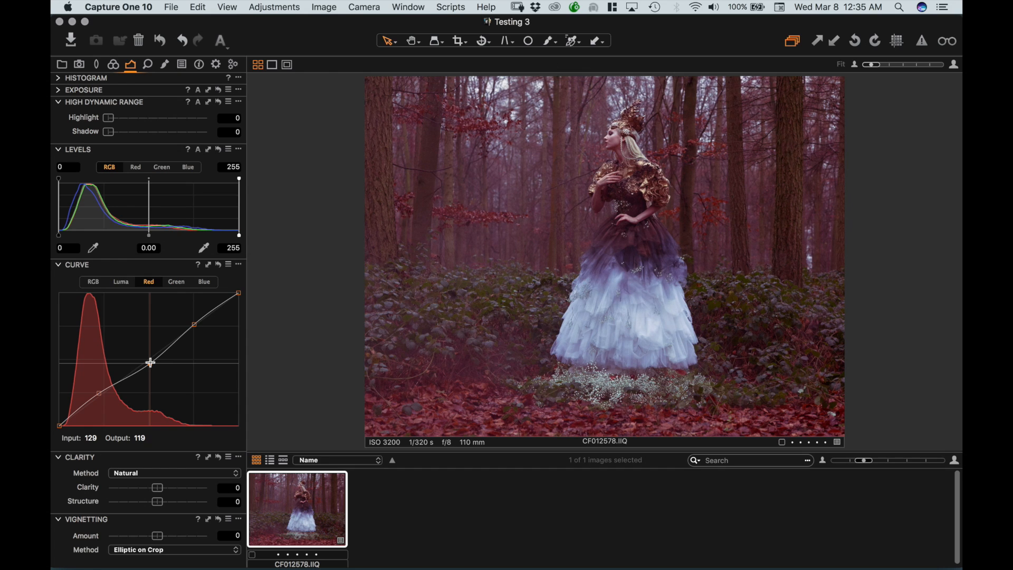
pyautogui.moveTo(193, 324); pyautogui.dragTo(193, 320)
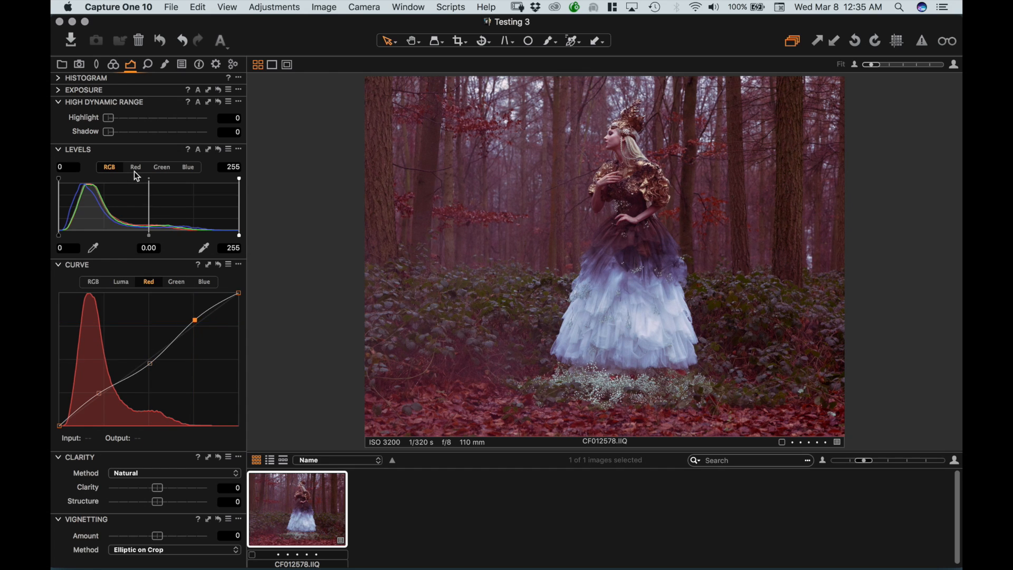
# Tighten the RGB levels by setting the input shadow to 8 and the input highlight to 248.
pyautogui.moveTo(59, 235); pyautogui.dragTo(61, 237)
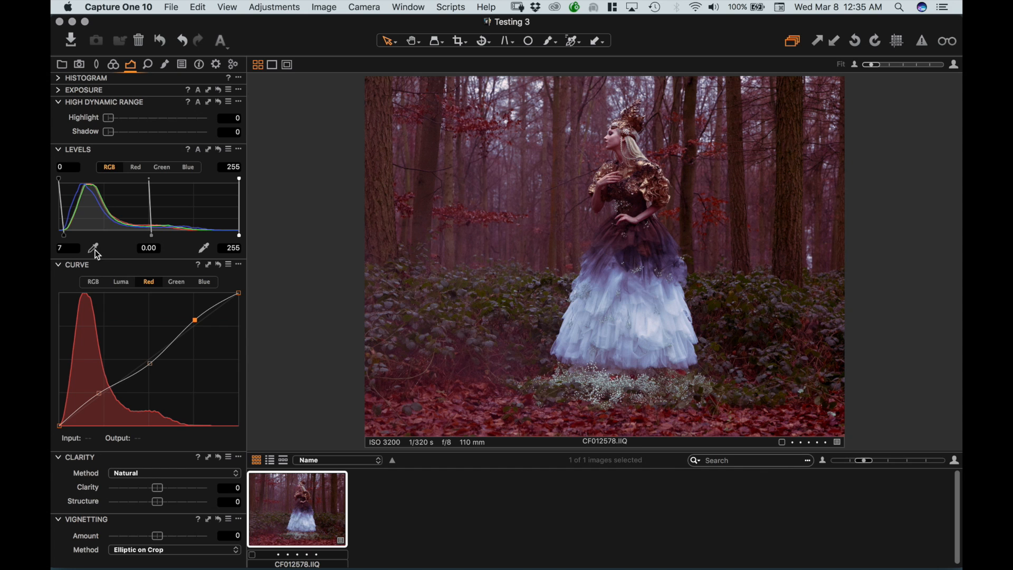
pyautogui.moveTo(64, 236); pyautogui.dragTo(62, 237)
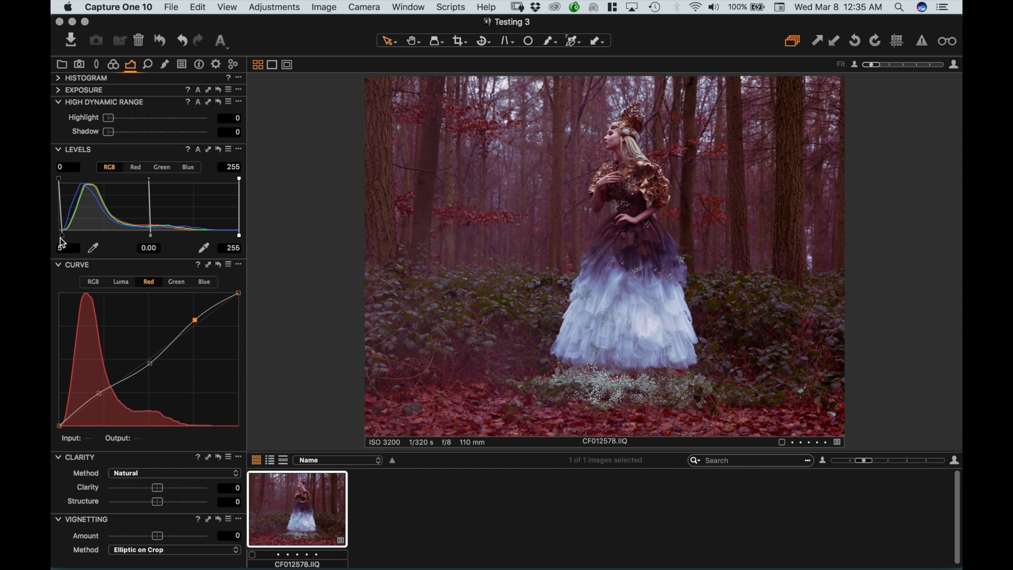
pyautogui.moveTo(240, 237); pyautogui.dragTo(236, 236)
pyautogui.moveTo(62, 237); pyautogui.dragTo(64, 236)
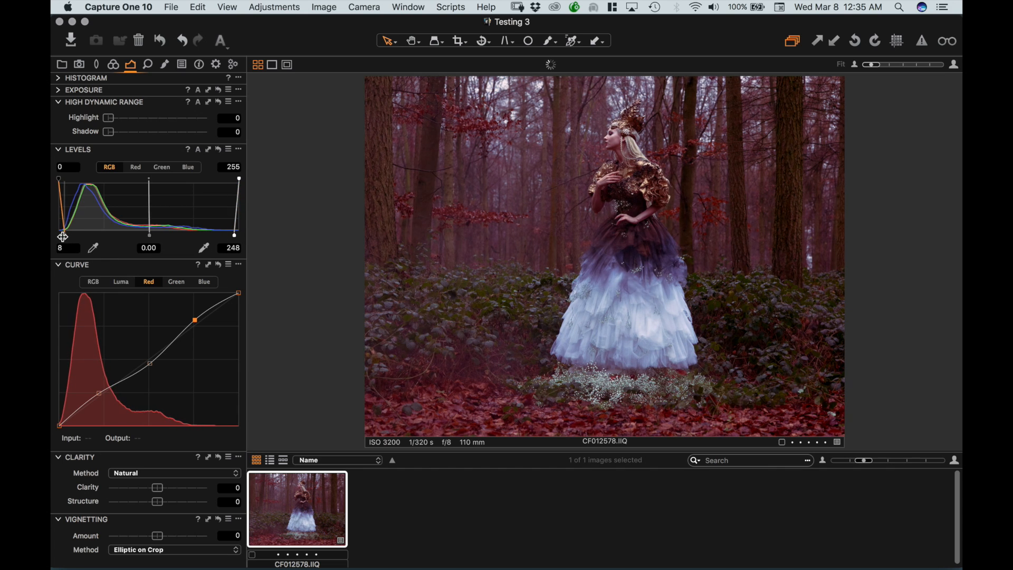
# Try blue channel levels with the input highlight at 197 and the input shadow at 31, and return the shadow to 0.
pyautogui.click(189, 167)
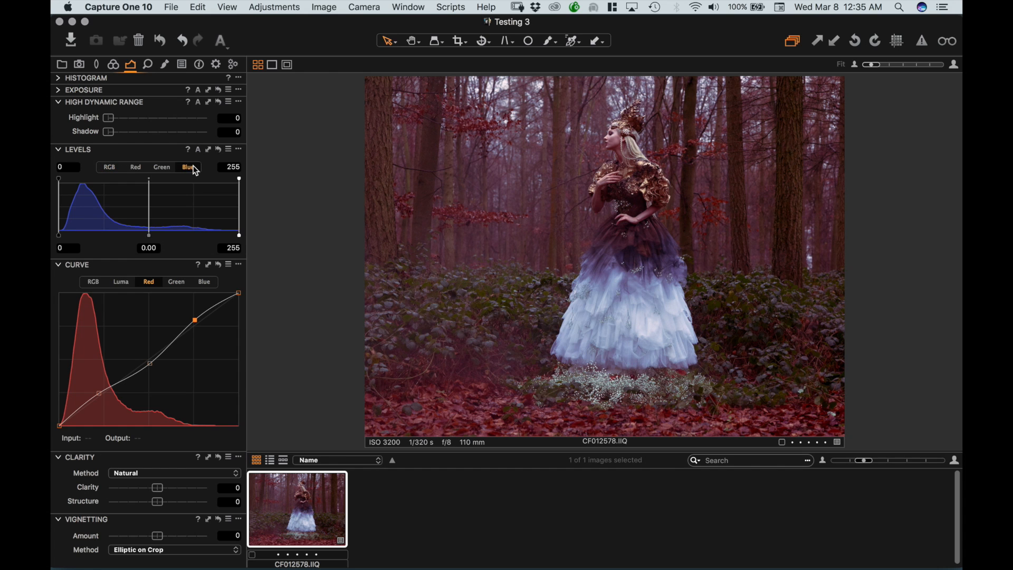
pyautogui.moveTo(238, 236); pyautogui.dragTo(198, 236)
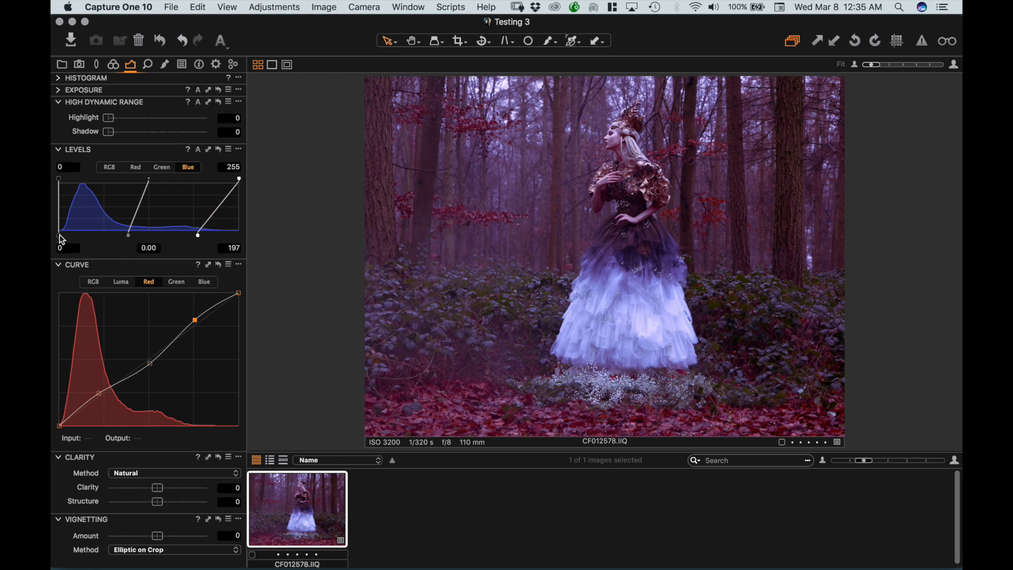
pyautogui.moveTo(60, 236); pyautogui.dragTo(78, 236)
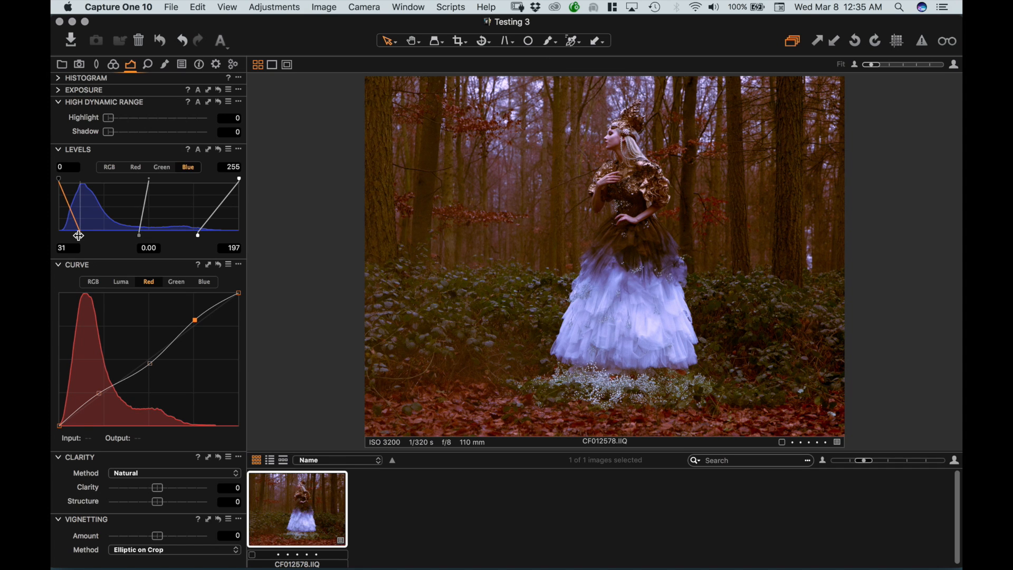
pyautogui.moveTo(78, 235); pyautogui.dragTo(59, 240)
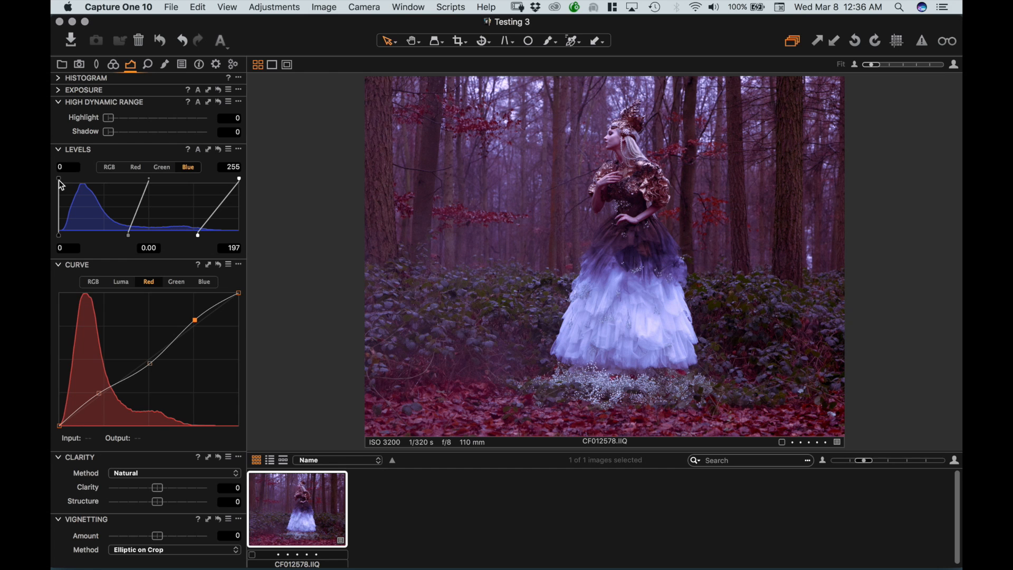
# Try shifting the blue channel's output shadow and highlight levels, and reset the blue levels to 0 and 255.
pyautogui.moveTo(59, 179); pyautogui.dragTo(56, 181)
pyautogui.moveTo(241, 182); pyautogui.dragTo(228, 180)
pyautogui.moveTo(202, 231); pyautogui.dragTo(244, 235)
pyautogui.moveTo(227, 179); pyautogui.dragTo(244, 183)
pyautogui.moveTo(242, 240)
pyautogui.mouseDown()
pyautogui.moveTo(233, 236)
pyautogui.moveTo(244, 236)
pyautogui.mouseUp()
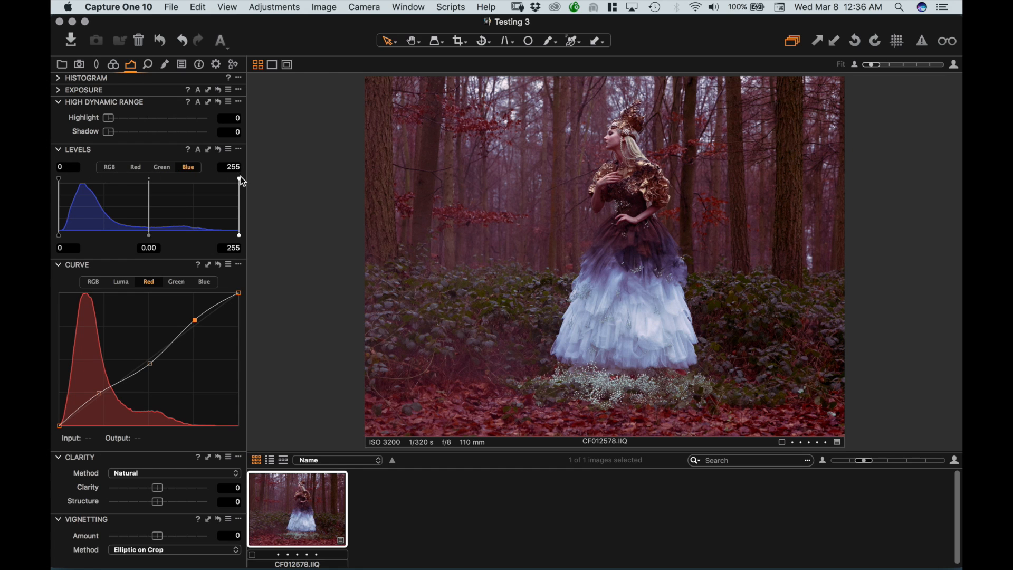
# Try reducing only the blue channel's output highlight level, and restore it to 255.
pyautogui.moveTo(239, 179); pyautogui.dragTo(228, 179)
pyautogui.moveTo(227, 181)
pyautogui.mouseDown()
pyautogui.moveTo(244, 179)
pyautogui.moveTo(229, 179)
pyautogui.mouseUp()
pyautogui.moveTo(226, 178); pyautogui.dragTo(246, 183)
pyautogui.moveTo(239, 235)
pyautogui.mouseDown()
pyautogui.moveTo(229, 234)
pyautogui.moveTo(244, 235)
pyautogui.mouseUp()
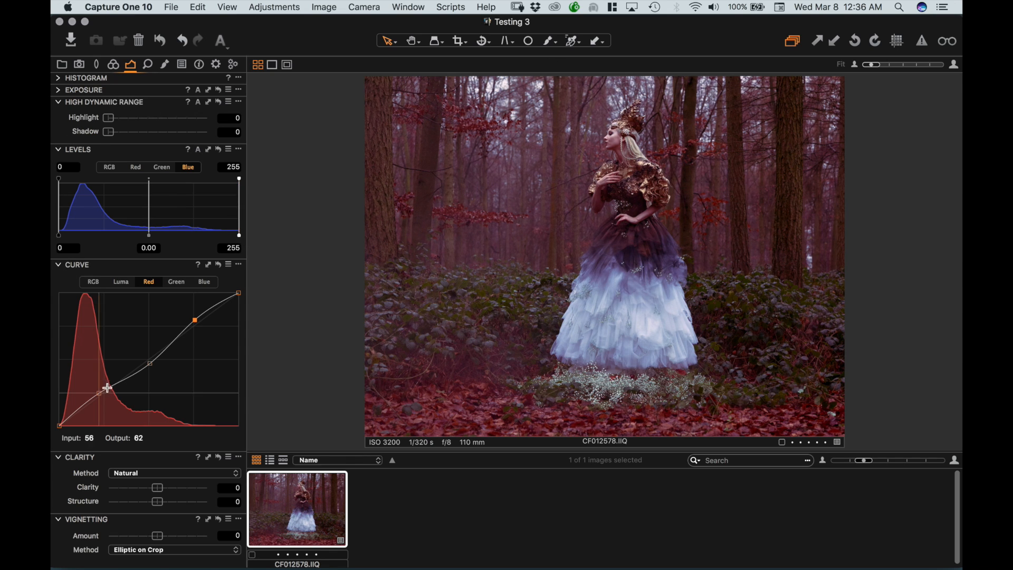
# Return to the color tools and expand only the Color Editor, collapsing the other tools.
pyautogui.click(113, 65)
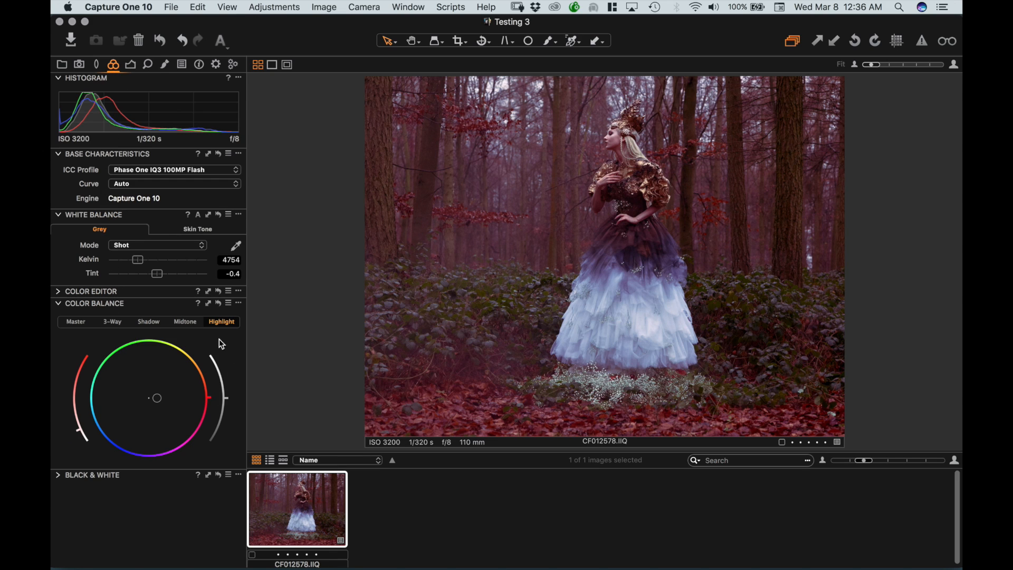
pyautogui.keyDown('alt'); pyautogui.click(140, 290); pyautogui.keyUp('alt')
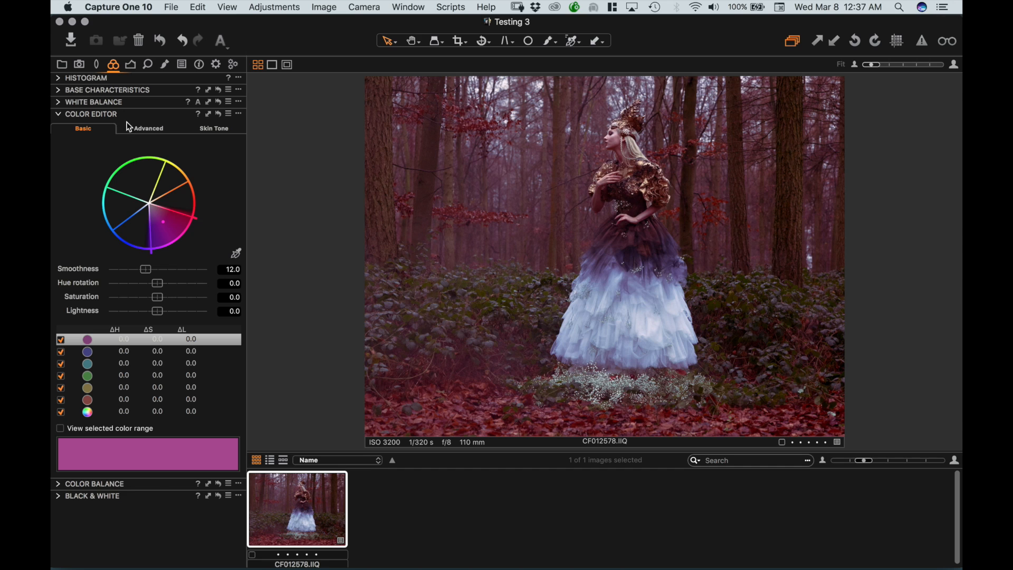
# Sample the red leaf tones on the forest floor as an Advanced Color Editor range, and turn off the selected color range view.
pyautogui.click(154, 131)
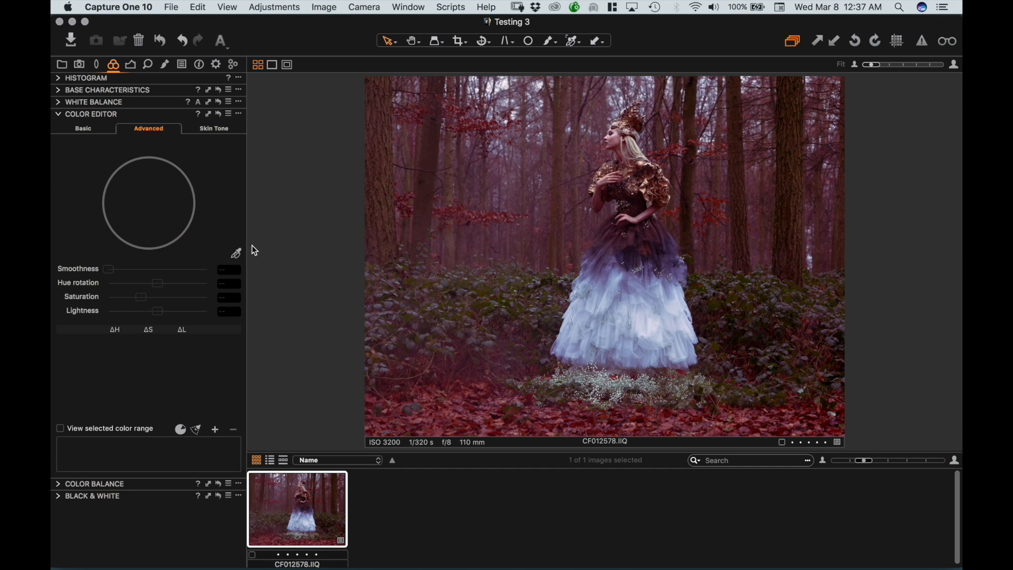
pyautogui.click(237, 254)
pyautogui.click(460, 402)
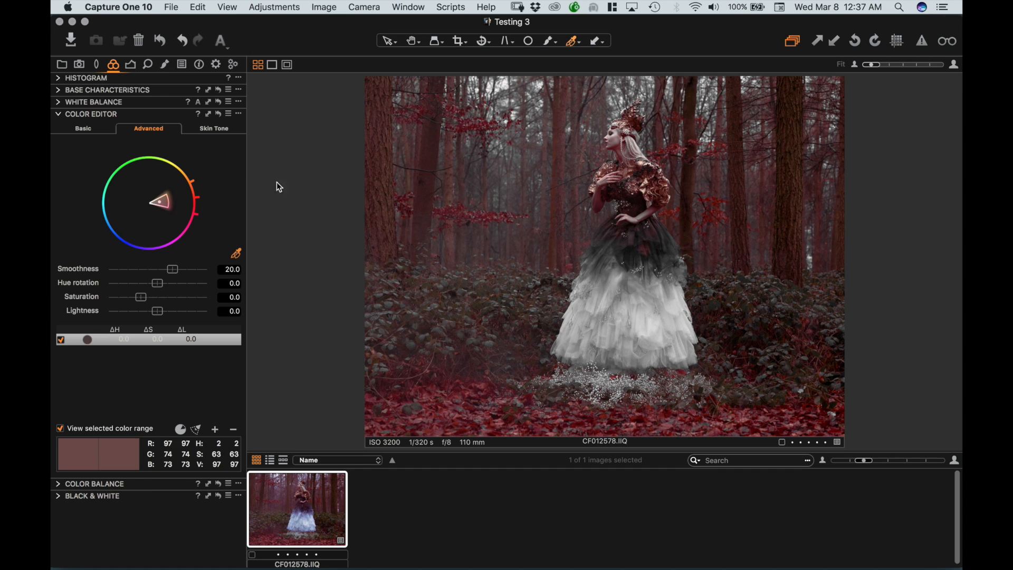
pyautogui.click(61, 428)
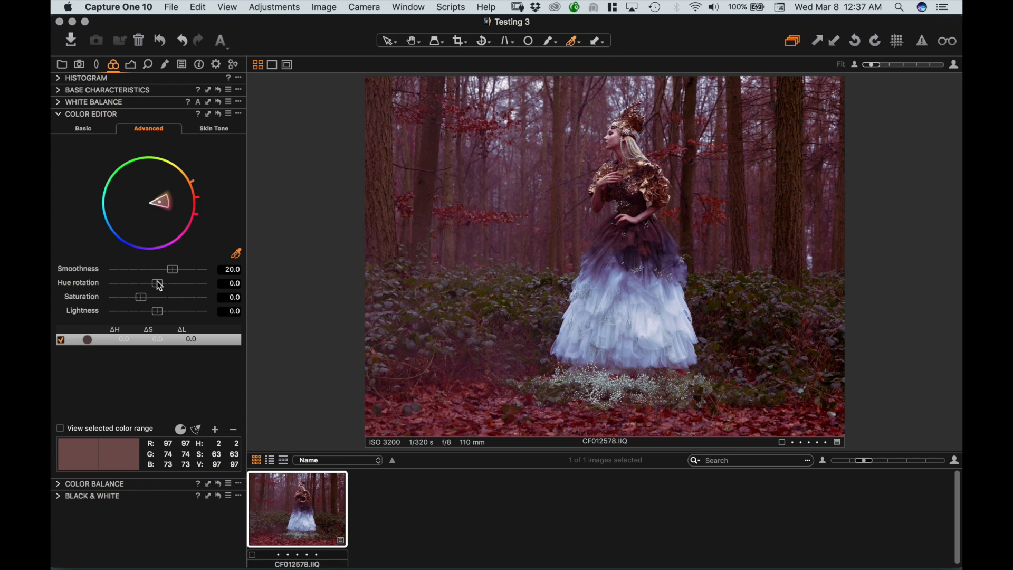
# Set the hue rotation of the sampled red range to -12.0 after trying stronger shifts.
pyautogui.moveTo(157, 280); pyautogui.dragTo(124, 292)
pyautogui.moveTo(121, 288); pyautogui.dragTo(117, 288)
pyautogui.moveTo(121, 291); pyautogui.dragTo(163, 290)
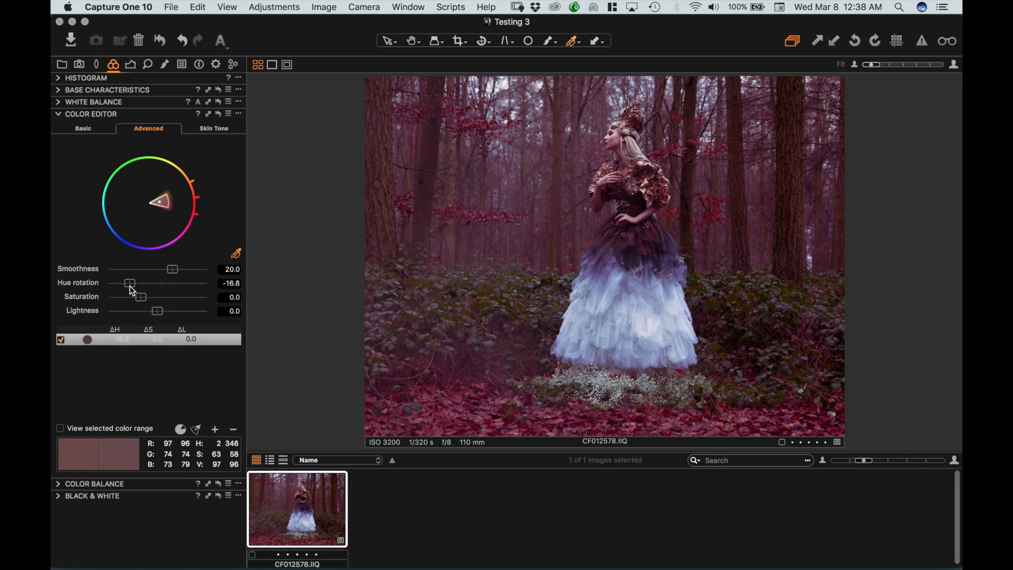
pyautogui.moveTo(130, 286)
pyautogui.mouseDown()
pyautogui.moveTo(159, 286)
pyautogui.moveTo(137, 287)
pyautogui.mouseUp()
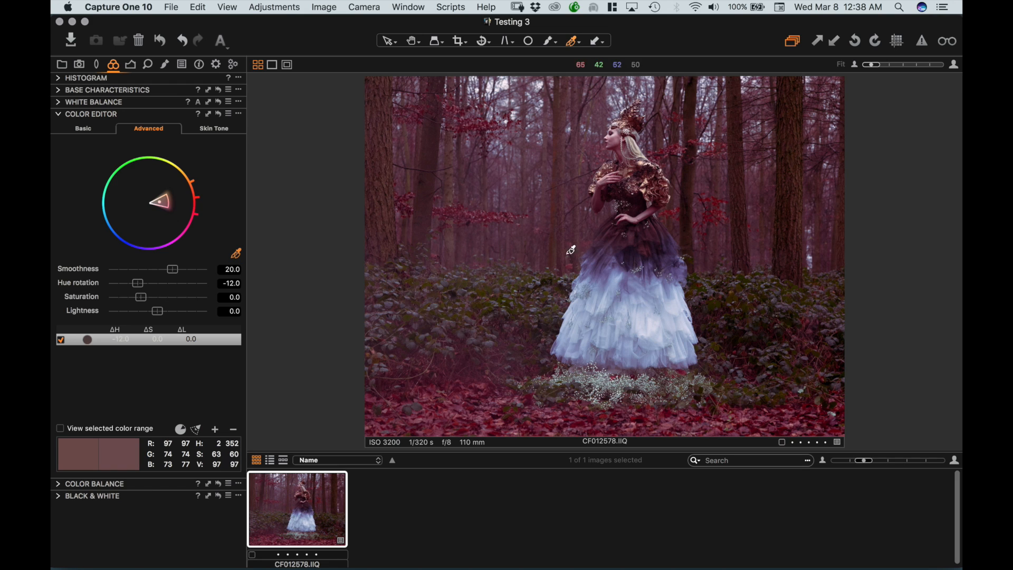
# Sample the blue of the dress as a second range, setting hue rotation -12.0, saturation -5.5 and lightness -12.3.
pyautogui.click(670, 255)
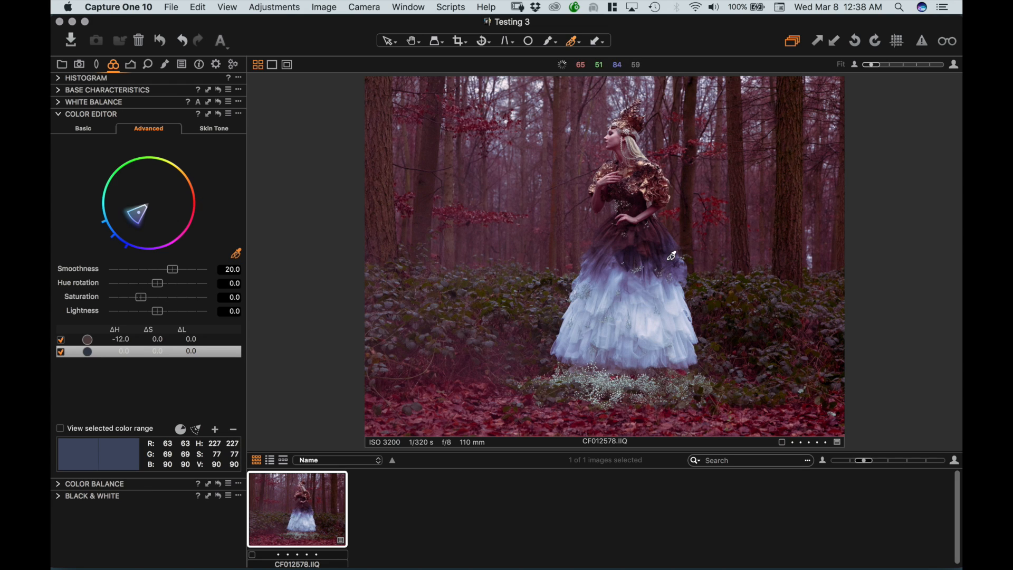
pyautogui.moveTo(162, 285); pyautogui.dragTo(156, 318)
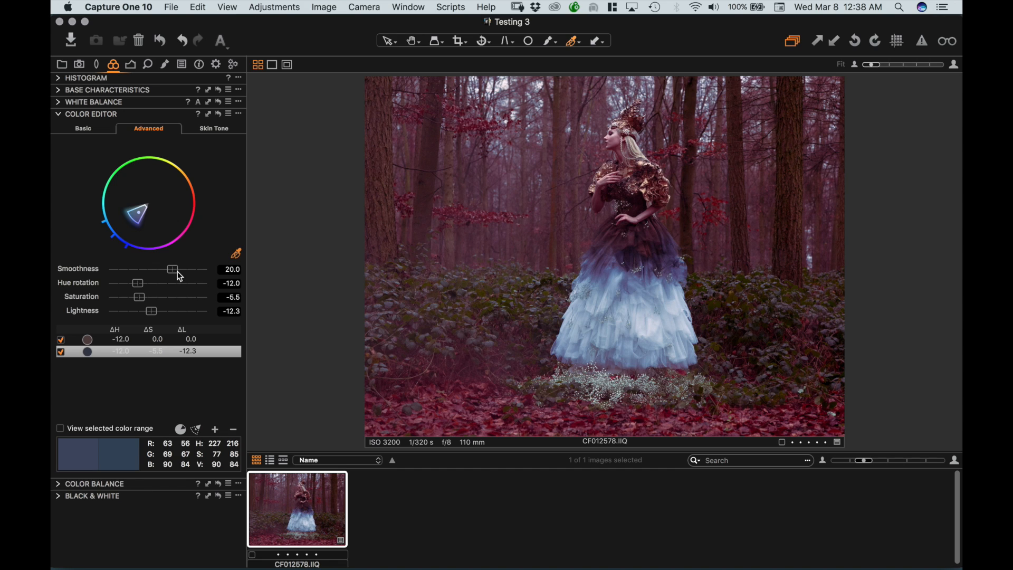
# Try rotating the hue of the blue range in the Basic Color Editor, and return to the Advanced color ranges.
pyautogui.click(91, 131)
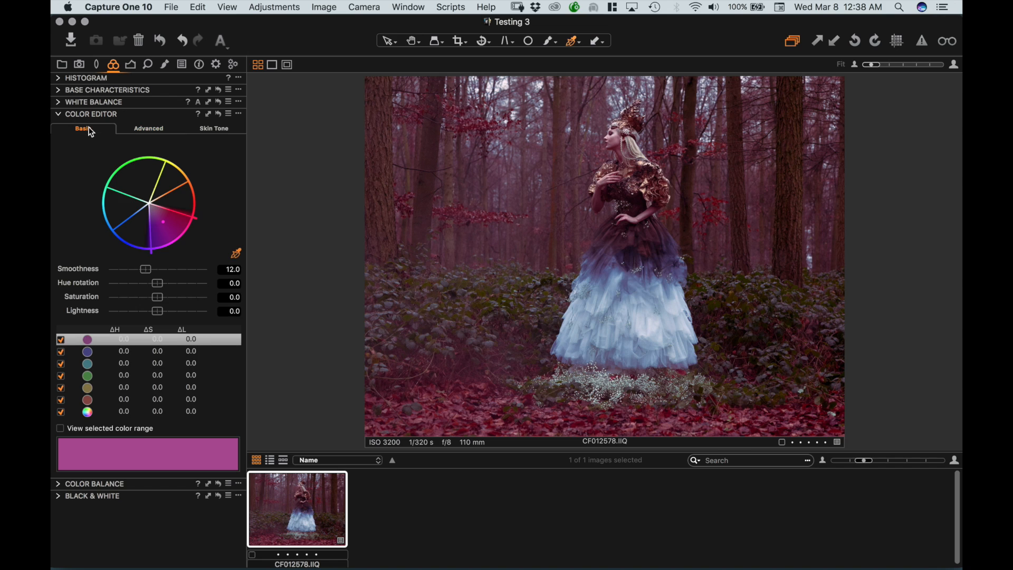
pyautogui.click(105, 351)
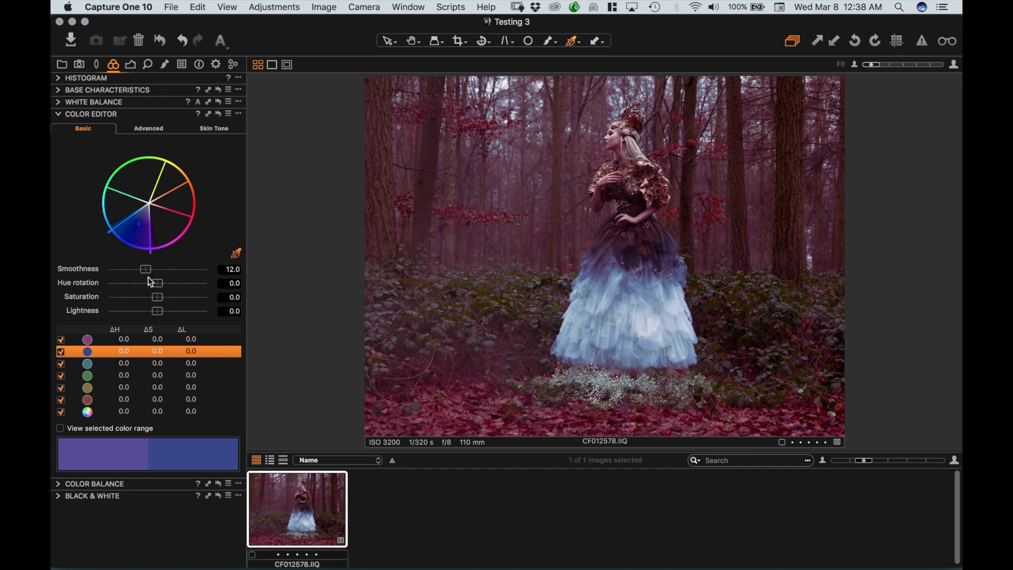
pyautogui.moveTo(155, 283); pyautogui.dragTo(175, 289)
pyautogui.click(152, 129)
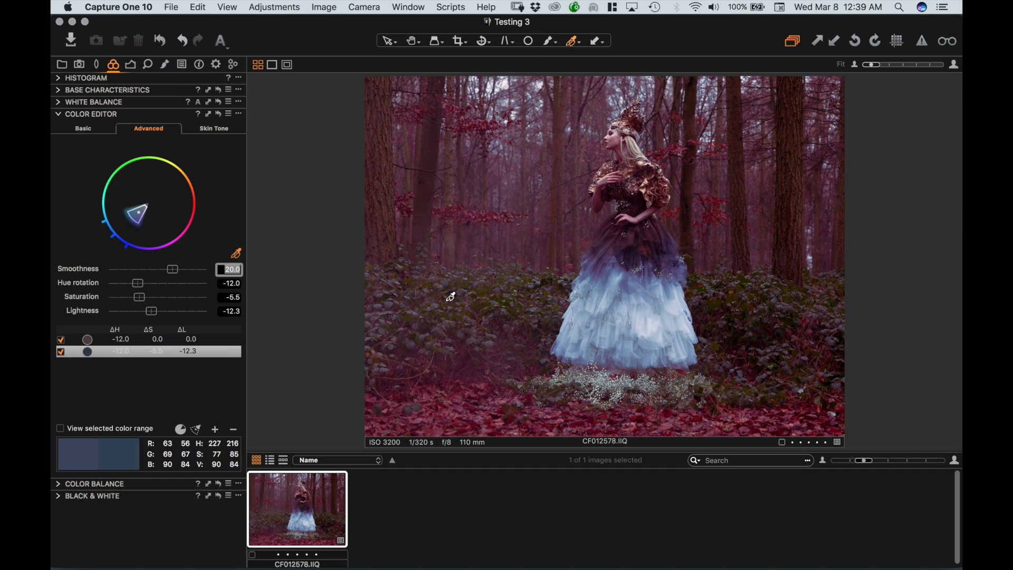
# Sample the model's face as the Skin Tone range in the Color Editor.
pyautogui.click(222, 128)
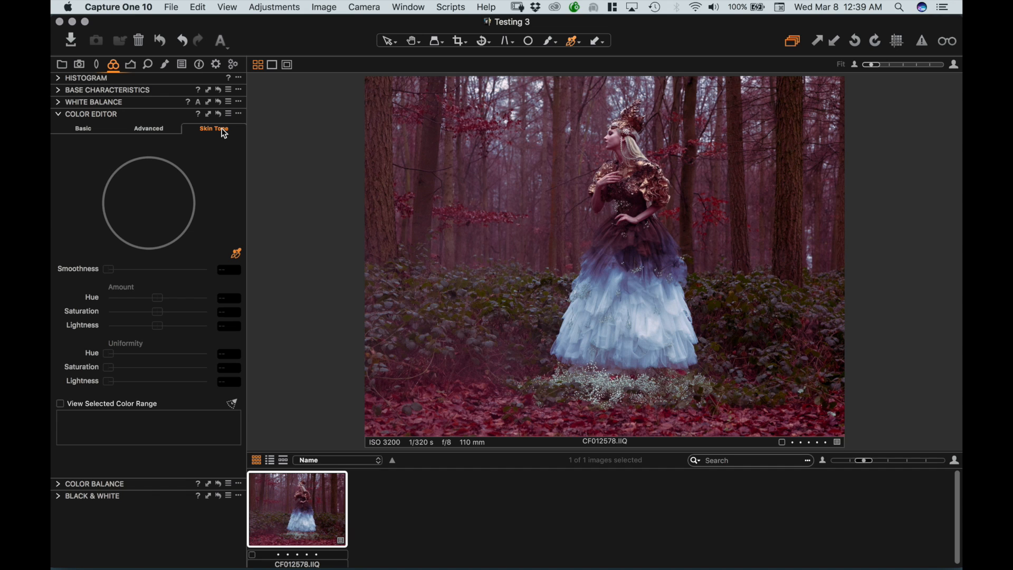
pyautogui.click(619, 134)
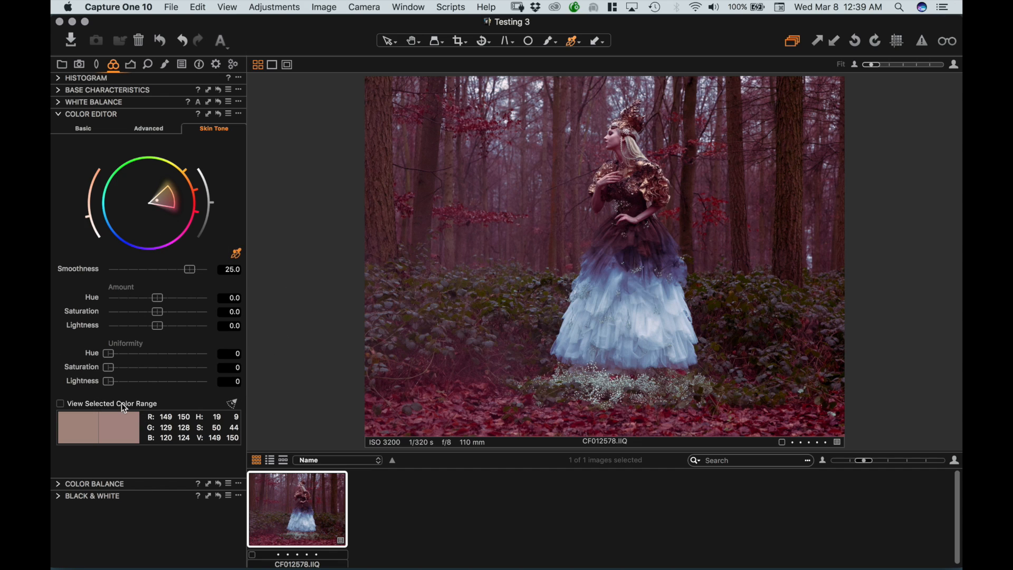
# Add a local adjustment layer named "White balance adjustment".
pyautogui.click(165, 66)
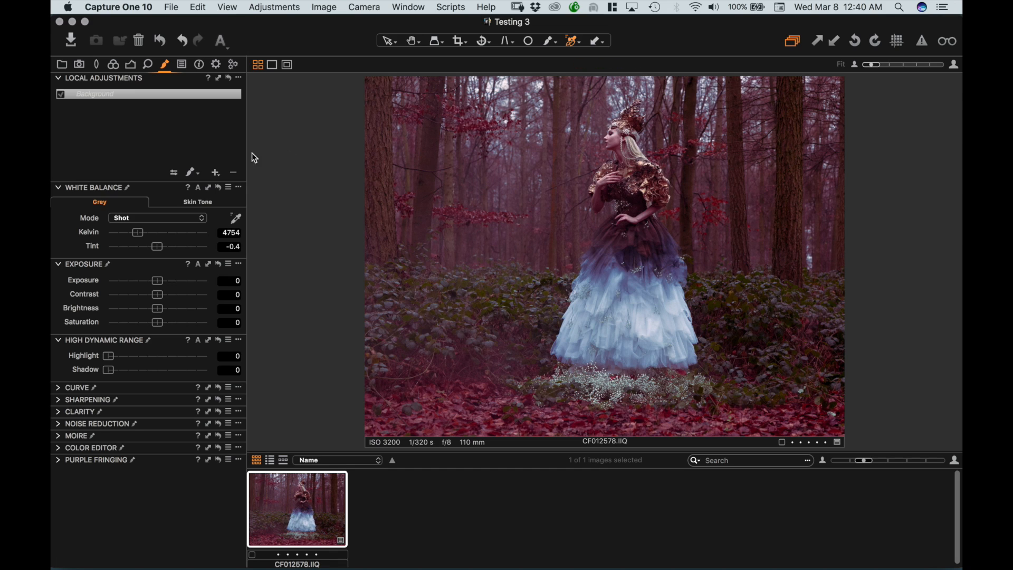
pyautogui.click(216, 173)
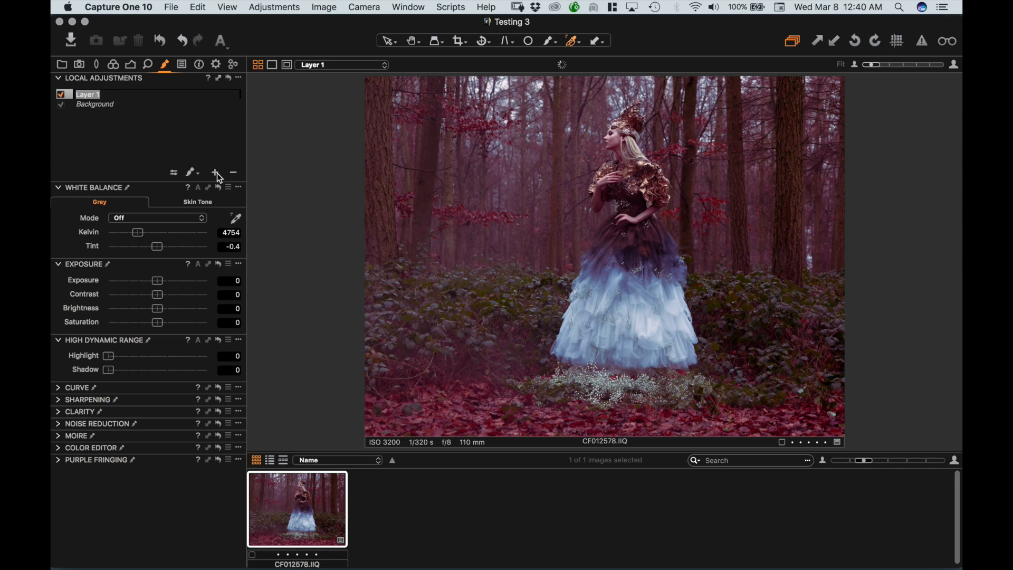
pyautogui.write('White balance adjustment')
pyautogui.press('Return')
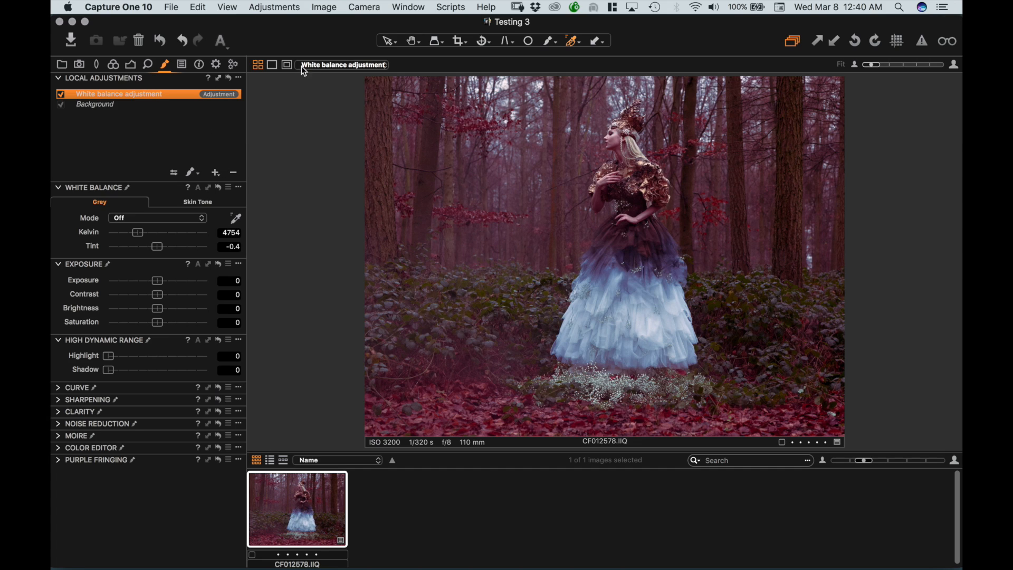
# Set the white balance of the new adjustment layer to 2120 Kelvin.
pyautogui.click(387, 41)
pyautogui.moveTo(137, 232)
pyautogui.mouseDown()
pyautogui.moveTo(168, 238)
pyautogui.moveTo(137, 231)
pyautogui.mouseUp()
pyautogui.moveTo(136, 233); pyautogui.dragTo(119, 232)
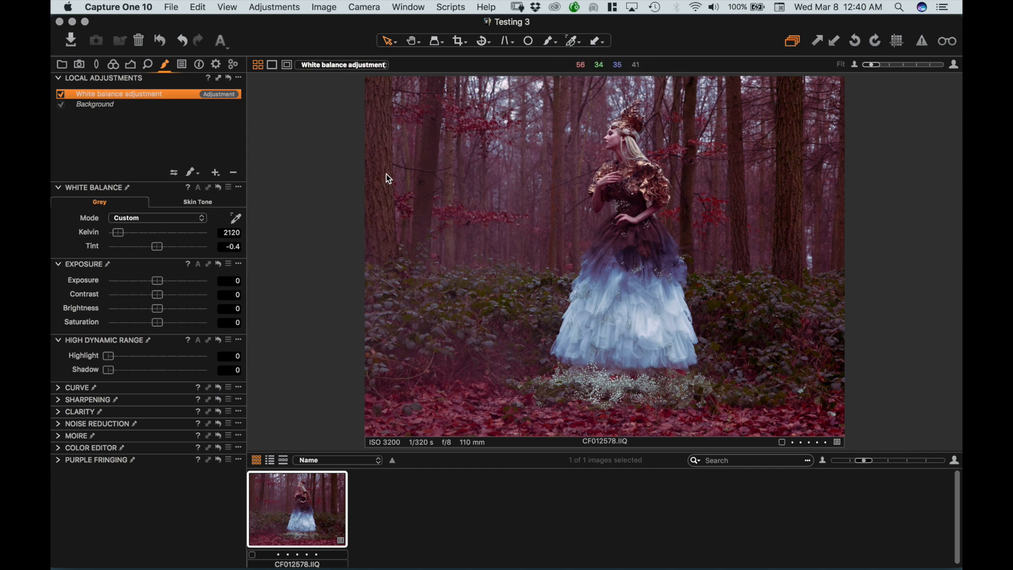
# Set the mask brush size to 2248, fine-tune its flow, and paint the cool adjustment over the forest around the model.
pyautogui.click(193, 174)
pyautogui.click(175, 176)
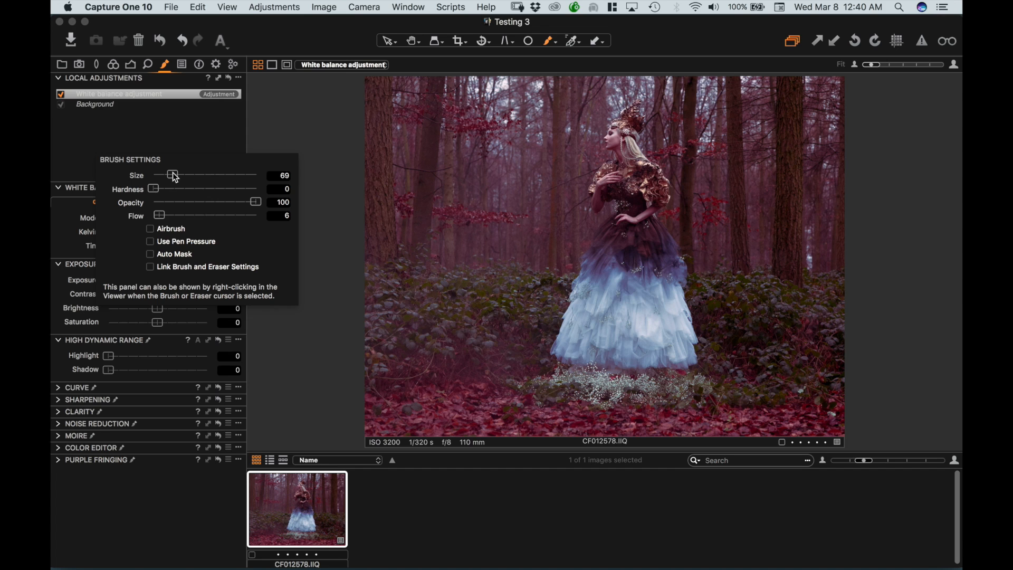
pyautogui.click(174, 173)
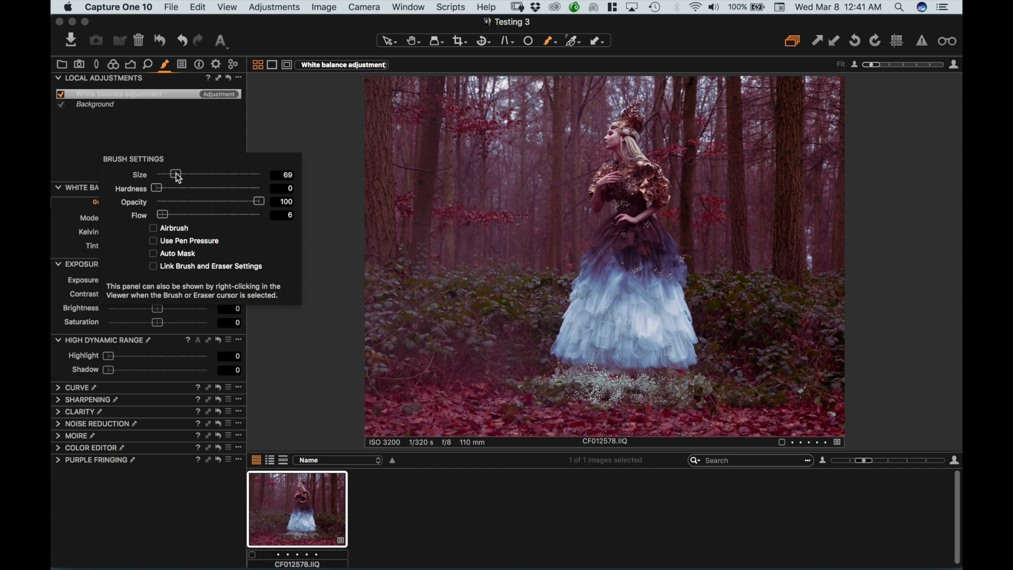
pyautogui.moveTo(175, 173); pyautogui.dragTo(209, 176)
pyautogui.press(']')
pyautogui.press(']')
pyautogui.press(']')
pyautogui.press(']')
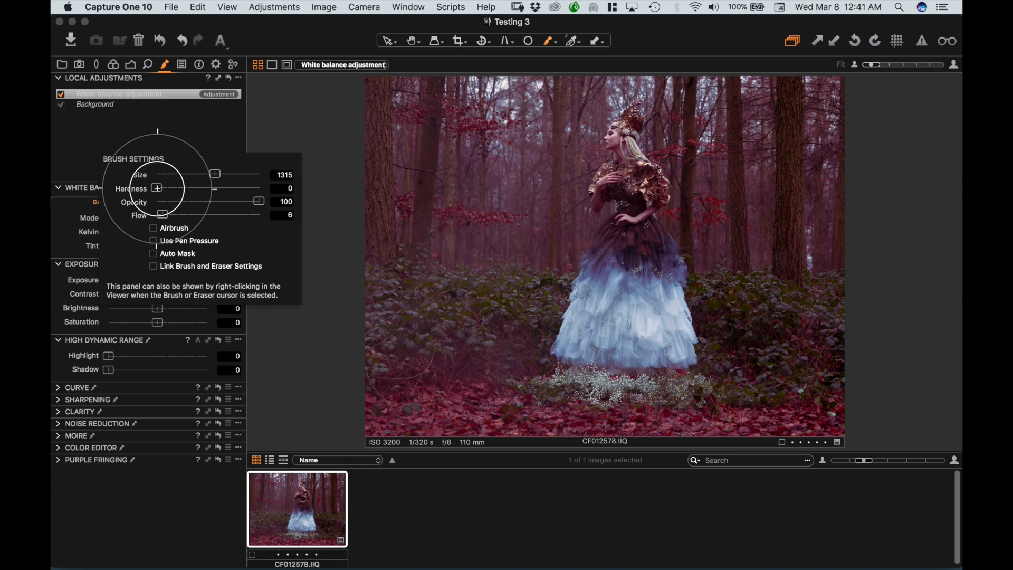
pyautogui.press(']')
pyautogui.press(']')
pyautogui.press(']')
pyautogui.press(']')
pyautogui.press(']')
pyautogui.press(']')
pyautogui.press(']')
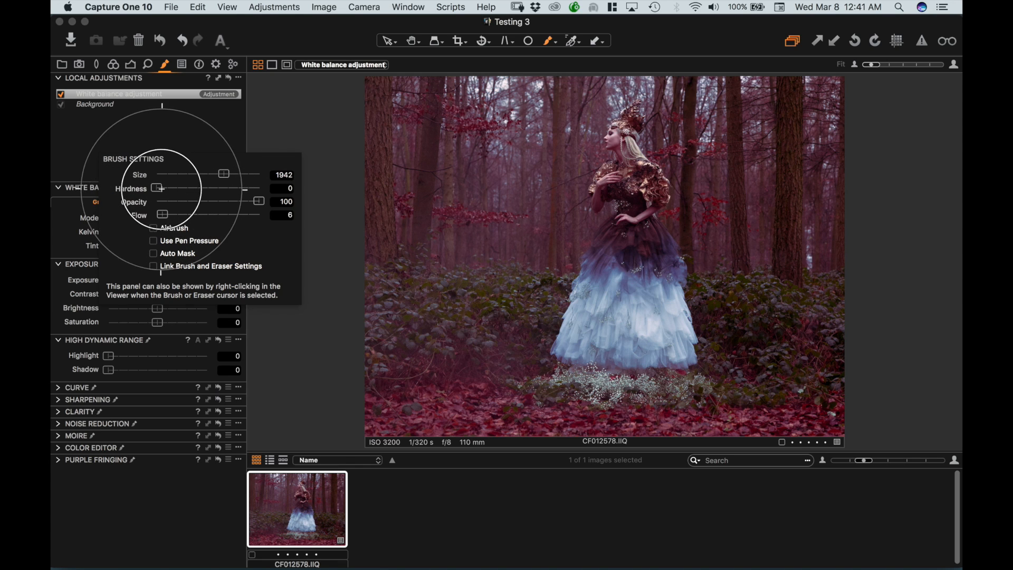
pyautogui.press(']')
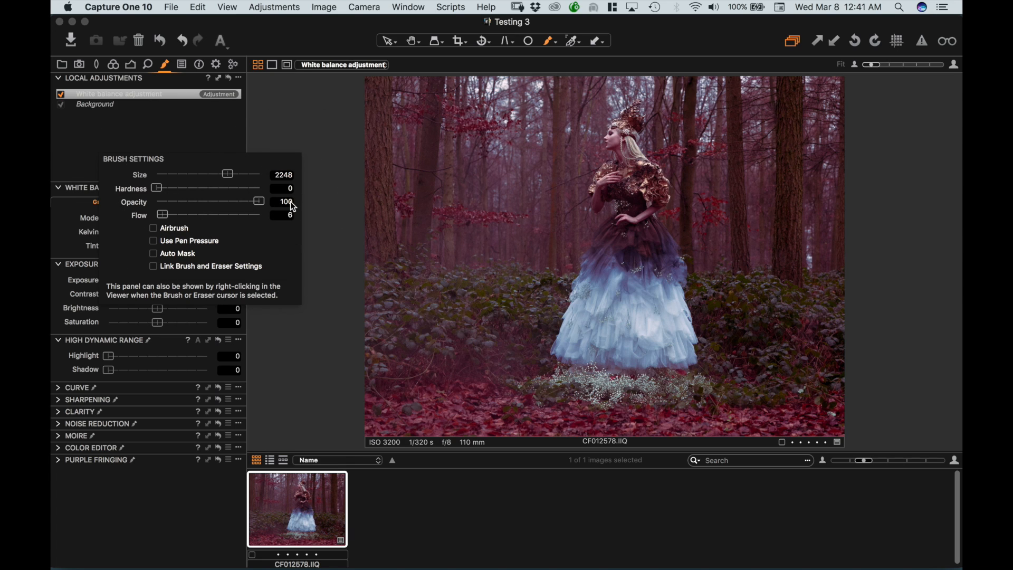
pyautogui.moveTo(166, 215); pyautogui.dragTo(164, 216)
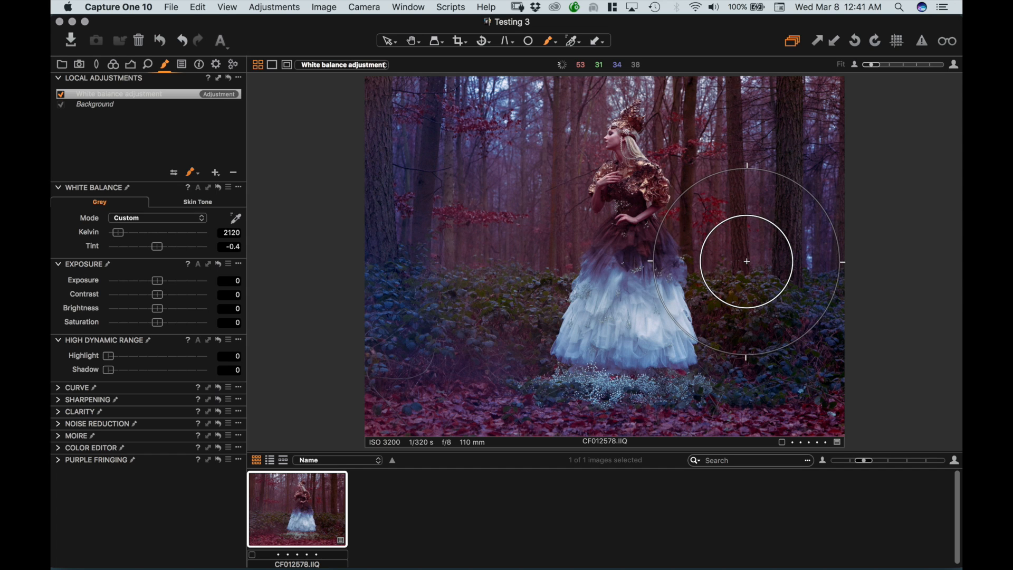
# Refine the painted mask over the foliage and background trees with a smaller brush, enlarging it again for wider areas.
pyautogui.press('[')
pyautogui.press('[')
pyautogui.press('[')
pyautogui.press('[')
pyautogui.press('[')
pyautogui.press('[')
pyautogui.press('[')
pyautogui.press('[')
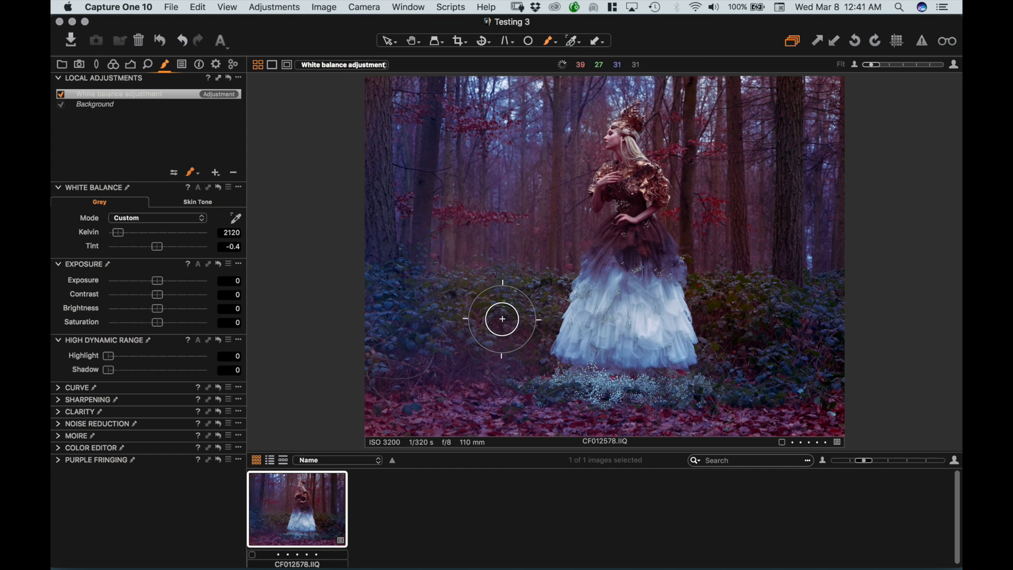
pyautogui.press(']')
pyautogui.press(']')
pyautogui.press(']')
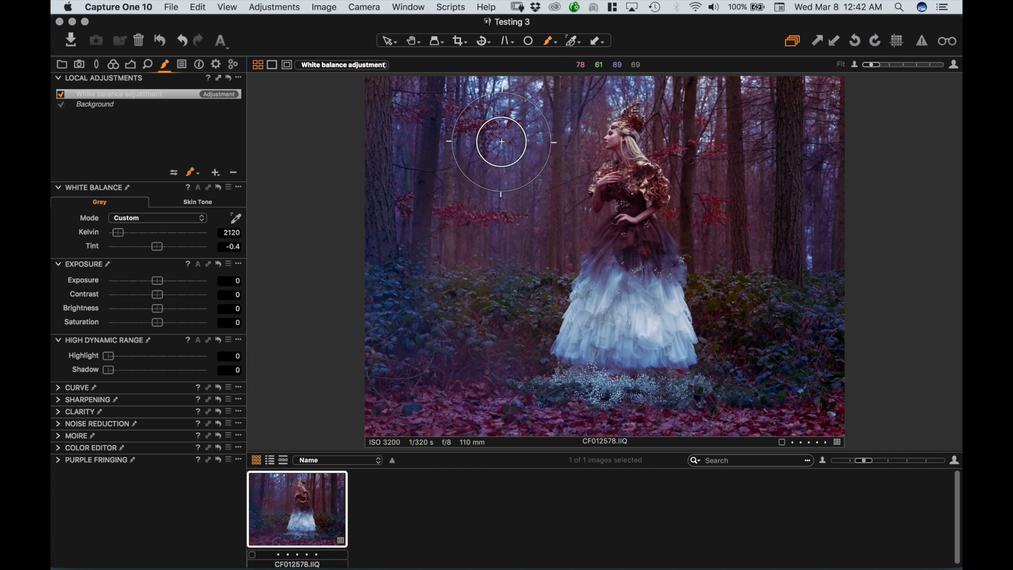
# Switch to Erase Mask, lower the eraser's flow from its current setting, and erase the adjustment from the model.
pyautogui.click(191, 174)
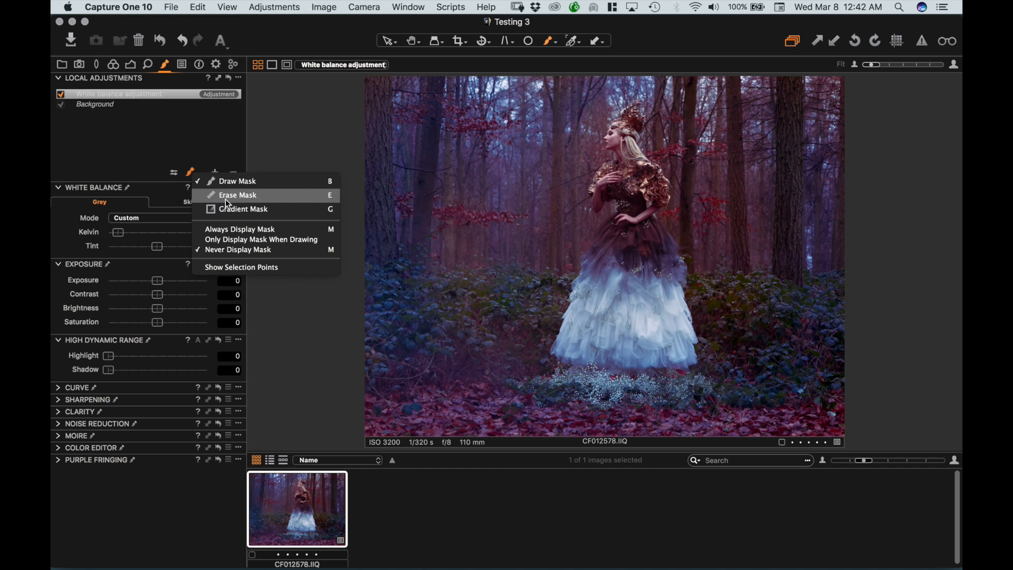
pyautogui.click(331, 195)
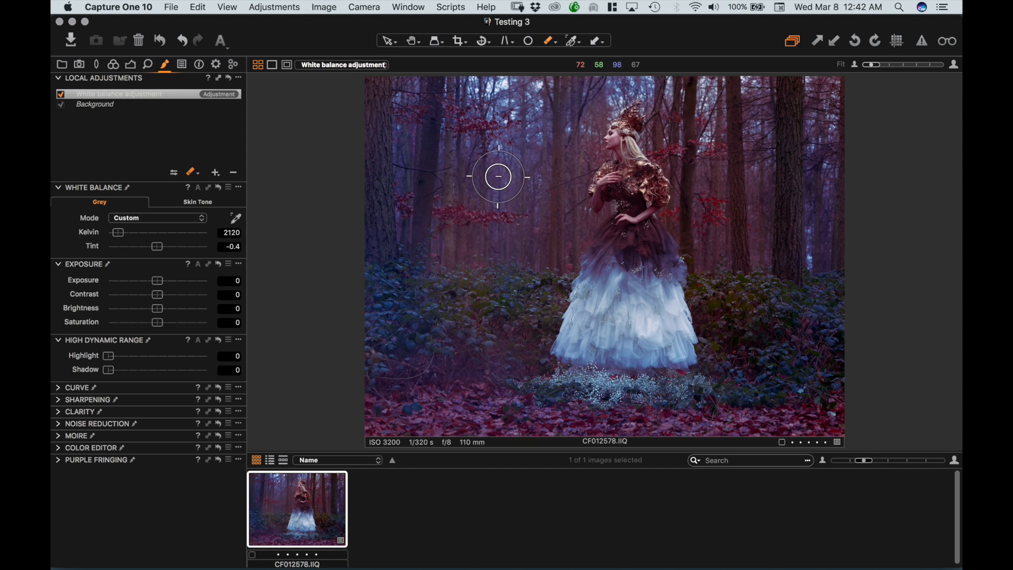
pyautogui.click(191, 172)
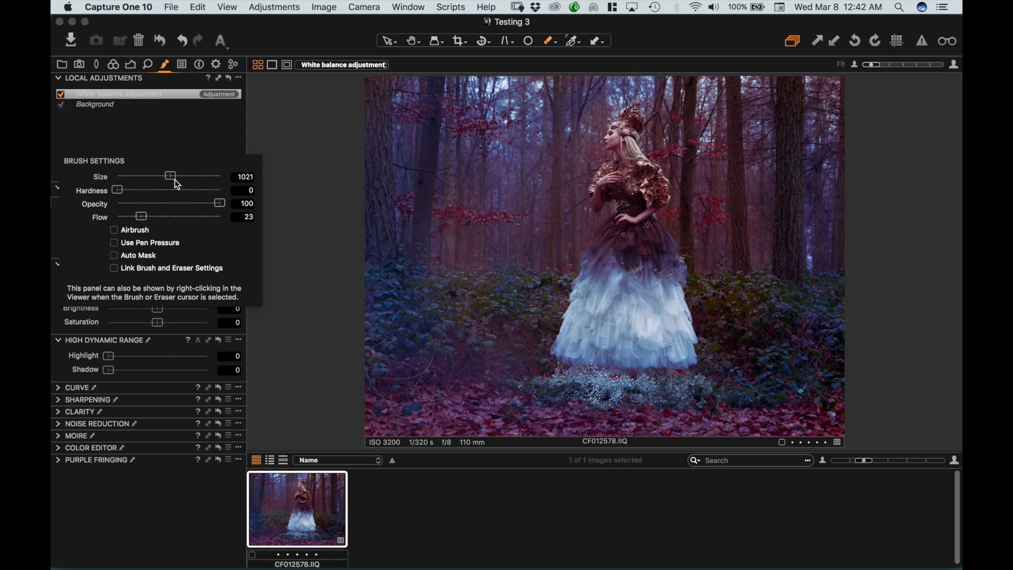
pyautogui.moveTo(141, 216); pyautogui.dragTo(123, 216)
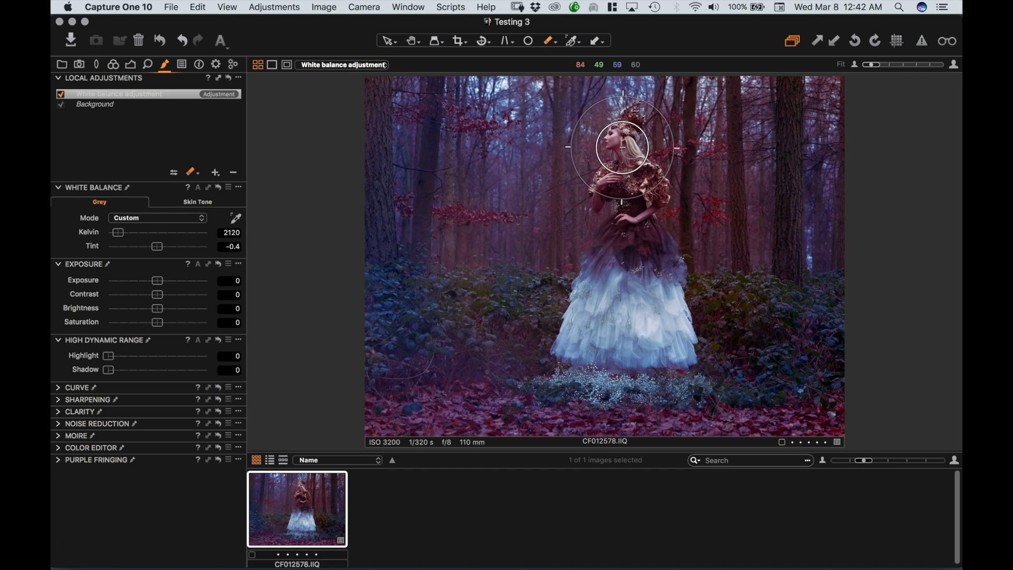
pyautogui.scroll(5, 641, 112)
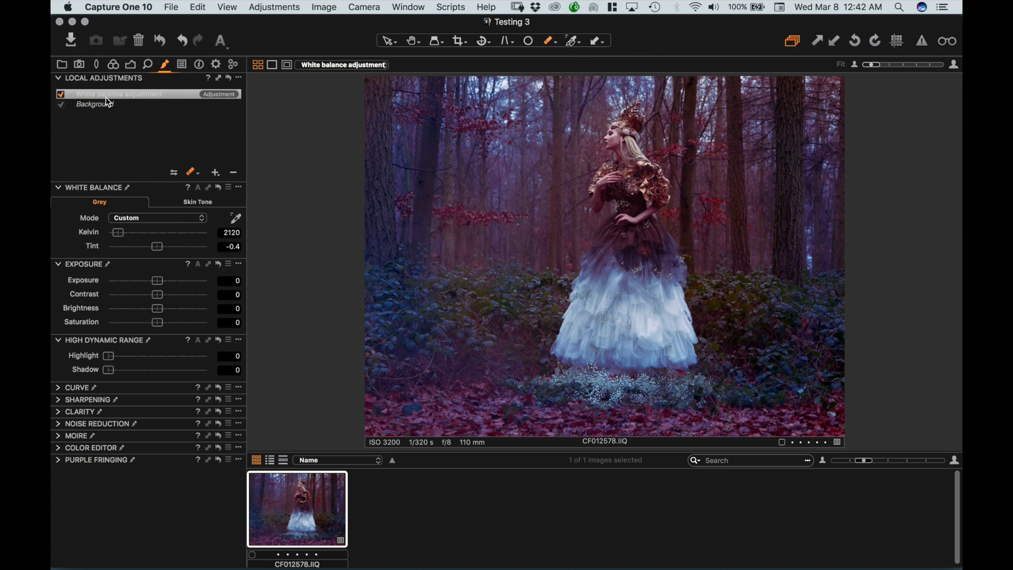
# Toggle the white balance layer to compare the effect, and set its temperature to 5215 Kelvin.
pyautogui.click(61, 94)
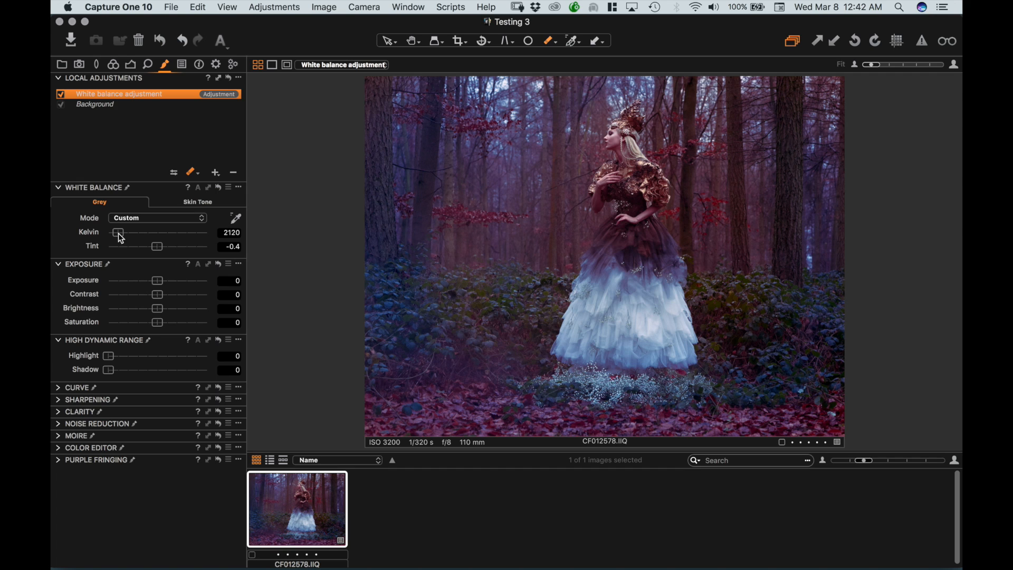
pyautogui.moveTo(119, 234)
pyautogui.mouseDown()
pyautogui.moveTo(176, 233)
pyautogui.moveTo(143, 233)
pyautogui.mouseUp()
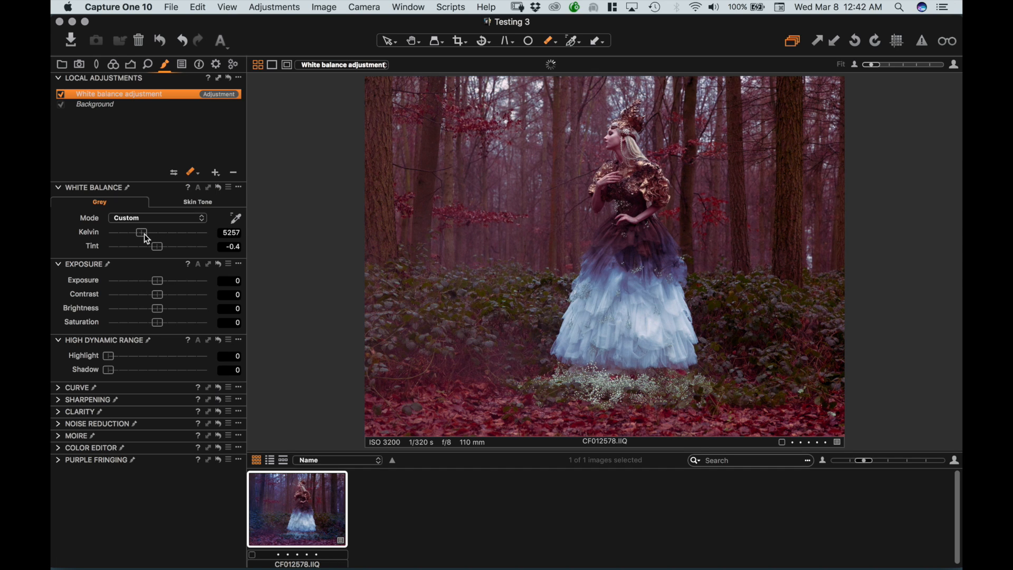
# Display the layer's mask over the photo to inspect the painted area, and set it back to Never Display Mask.
pyautogui.click(194, 174)
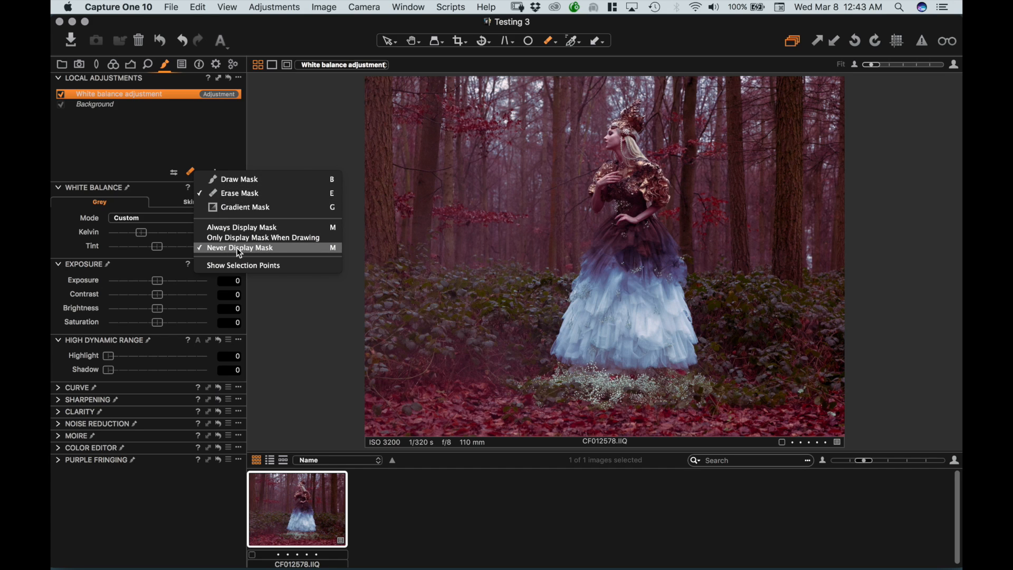
pyautogui.click(238, 230)
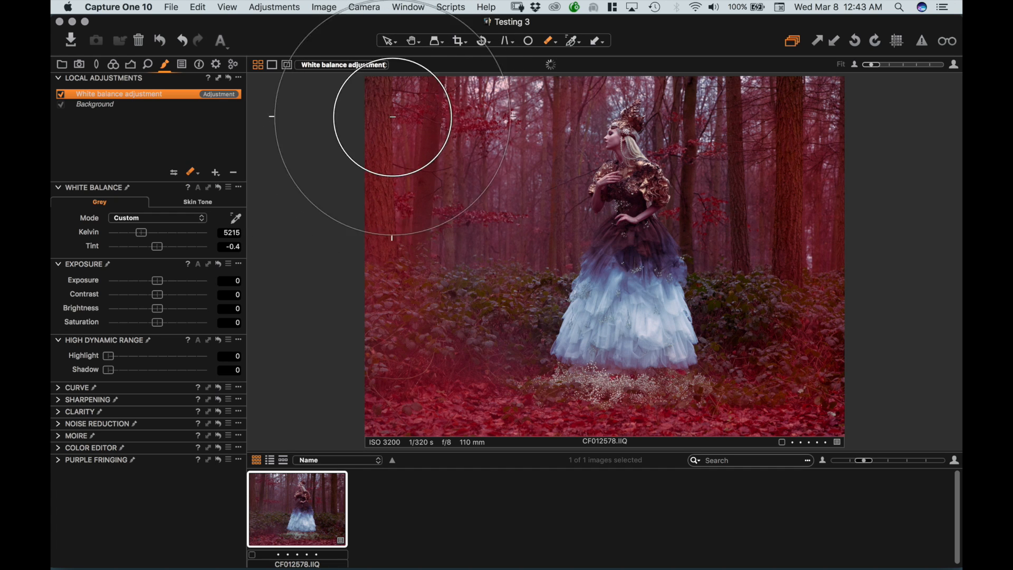
pyautogui.click(193, 174)
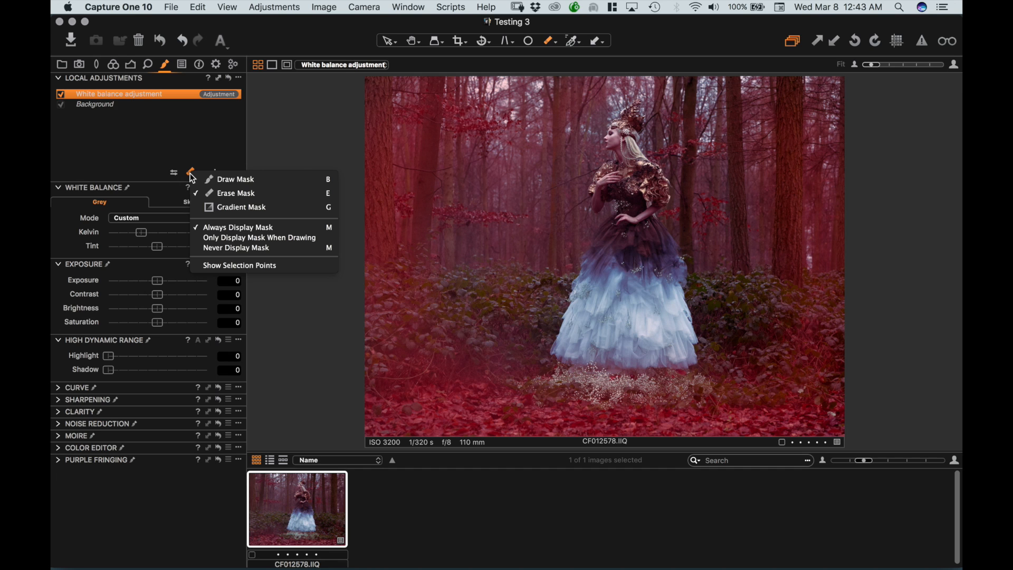
pyautogui.click(236, 249)
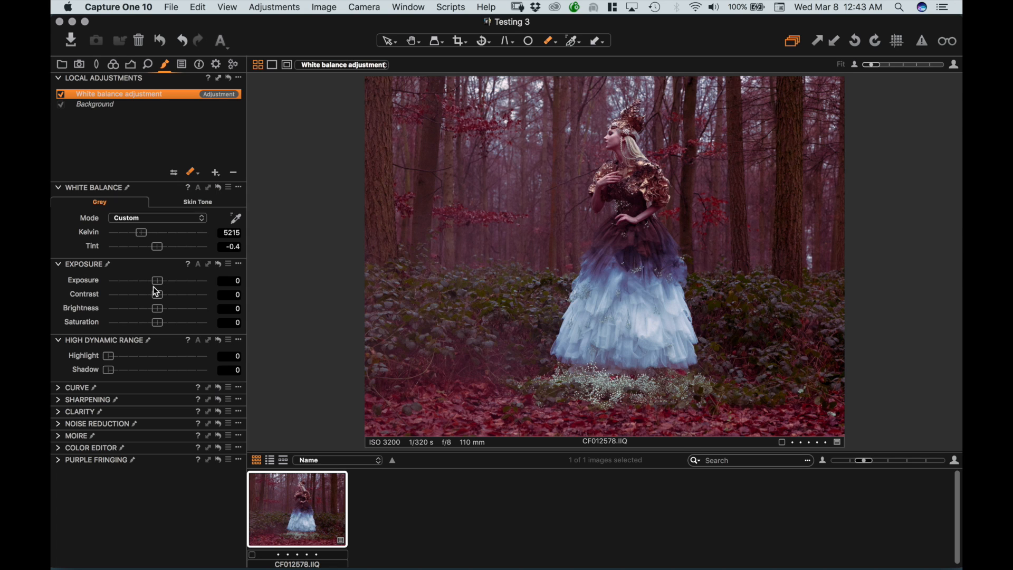
# Lower the white balance layer's exposure to -0.8, raise its contrast slightly, and set its temperature to 3979 Kelvin.
pyautogui.moveTo(158, 283); pyautogui.dragTo(150, 282)
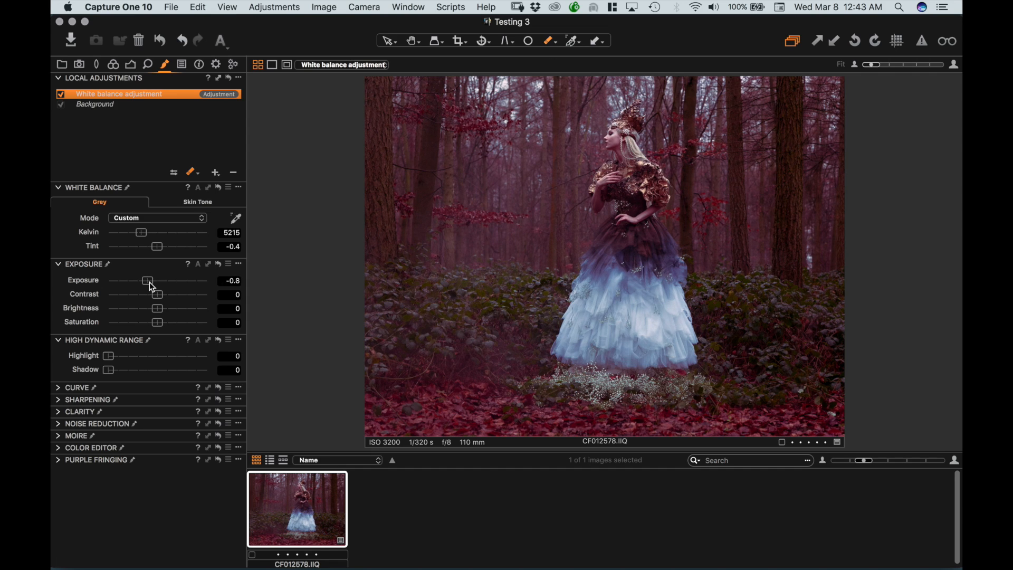
pyautogui.moveTo(161, 294); pyautogui.dragTo(171, 294)
pyautogui.moveTo(141, 230); pyautogui.dragTo(134, 230)
# Add an adjustment layer named Curves and invert its empty mask so it covers the whole photo.
pyautogui.click(59, 388)
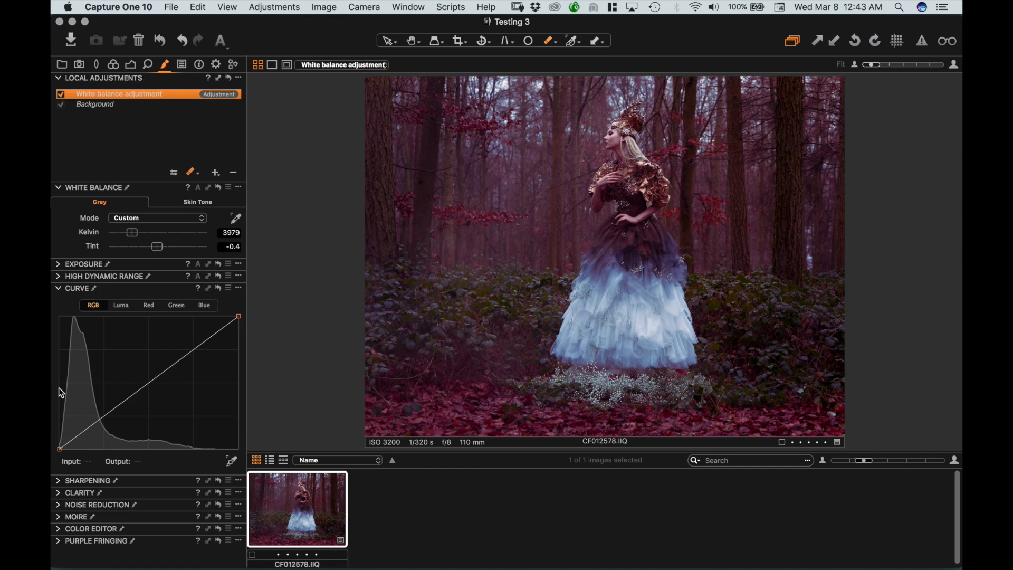
pyautogui.click(215, 173)
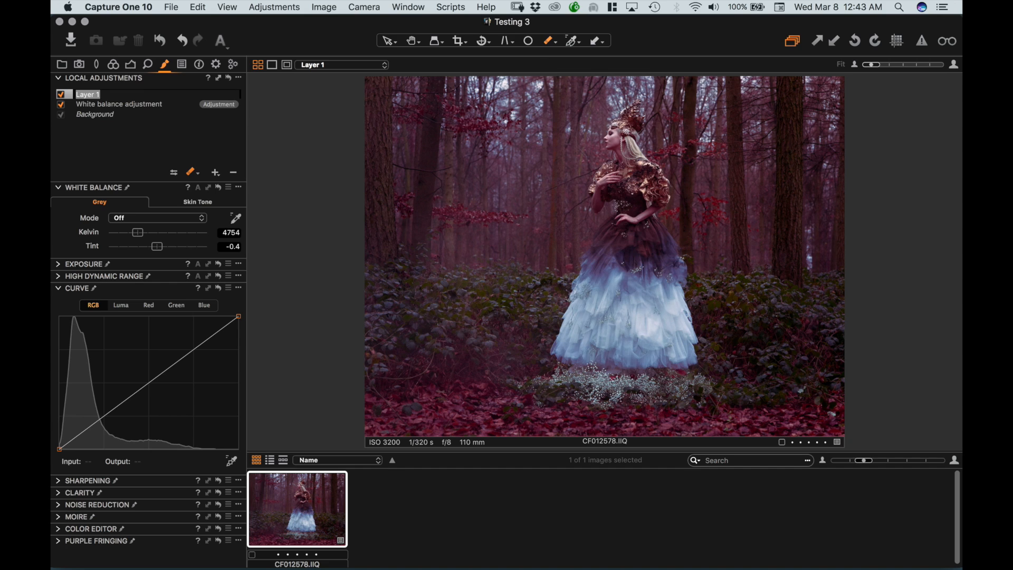
pyautogui.write('Curves')
pyautogui.press('Return')
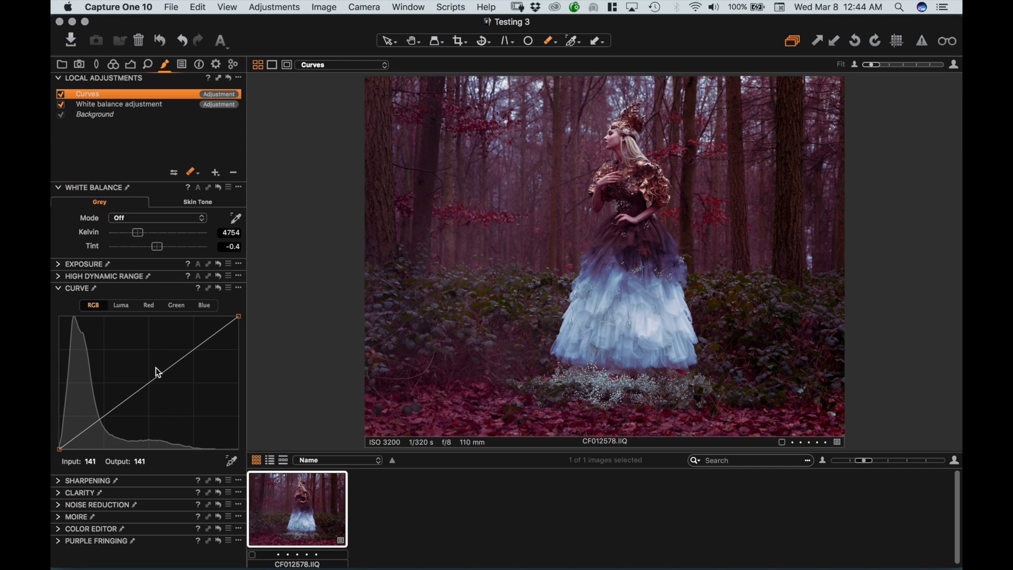
pyautogui.moveTo(150, 381); pyautogui.dragTo(155, 464)
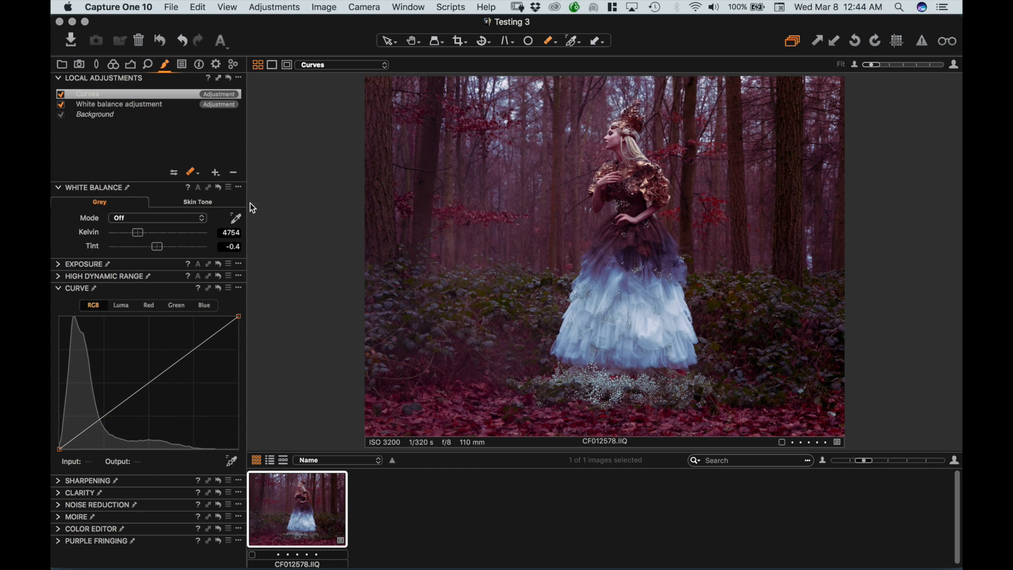
pyautogui.rightClick(175, 94)
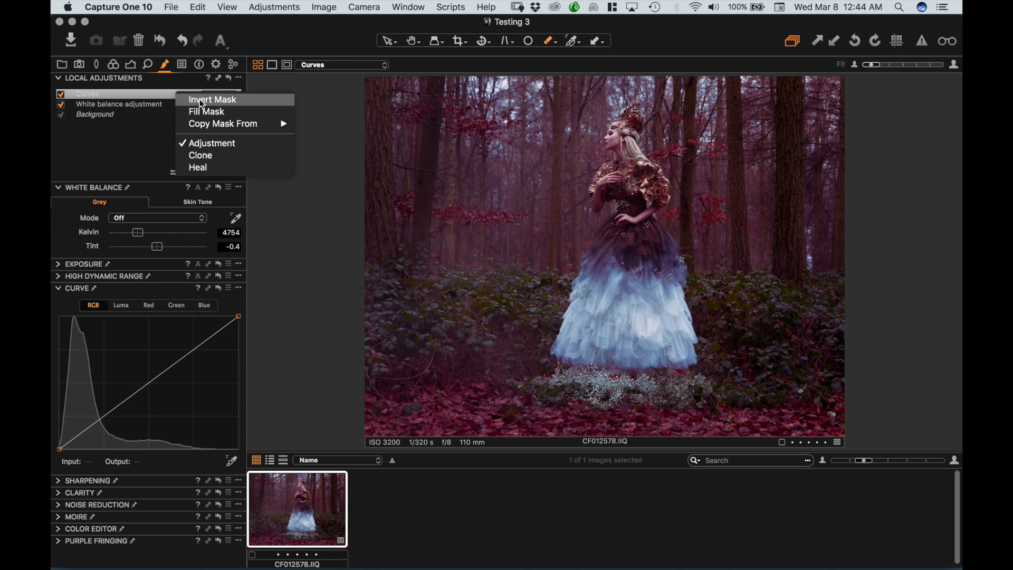
pyautogui.click(199, 101)
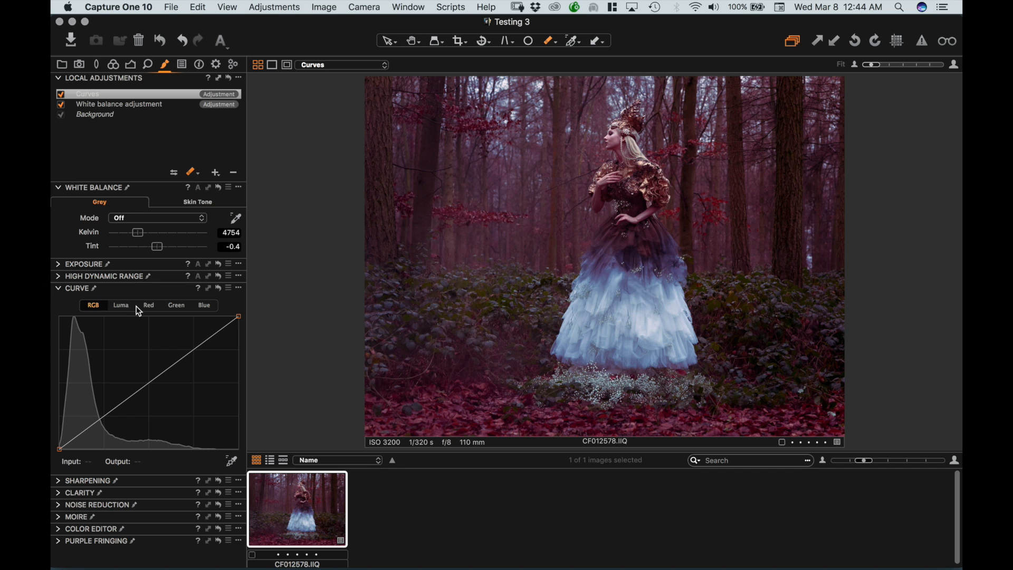
# Darken the midtones on the RGB curve to input 130, output 112, toggling the Curves layer to compare the effect.
pyautogui.moveTo(152, 390)
pyautogui.mouseDown()
pyautogui.moveTo(150, 369)
pyautogui.moveTo(147, 396)
pyautogui.mouseUp()
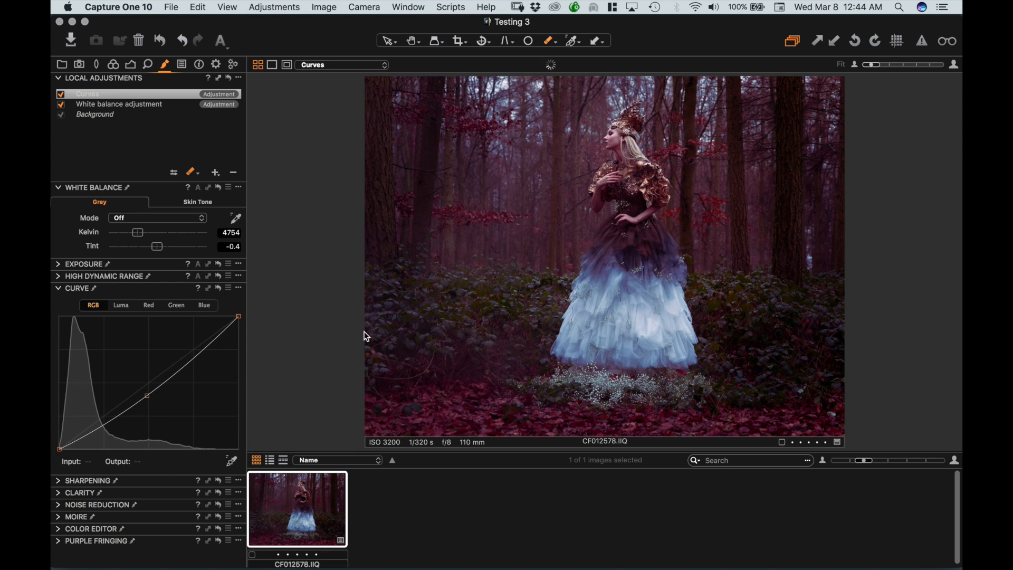
pyautogui.moveTo(149, 400)
pyautogui.mouseDown()
pyautogui.moveTo(148, 381)
pyautogui.moveTo(149, 391)
pyautogui.mouseUp()
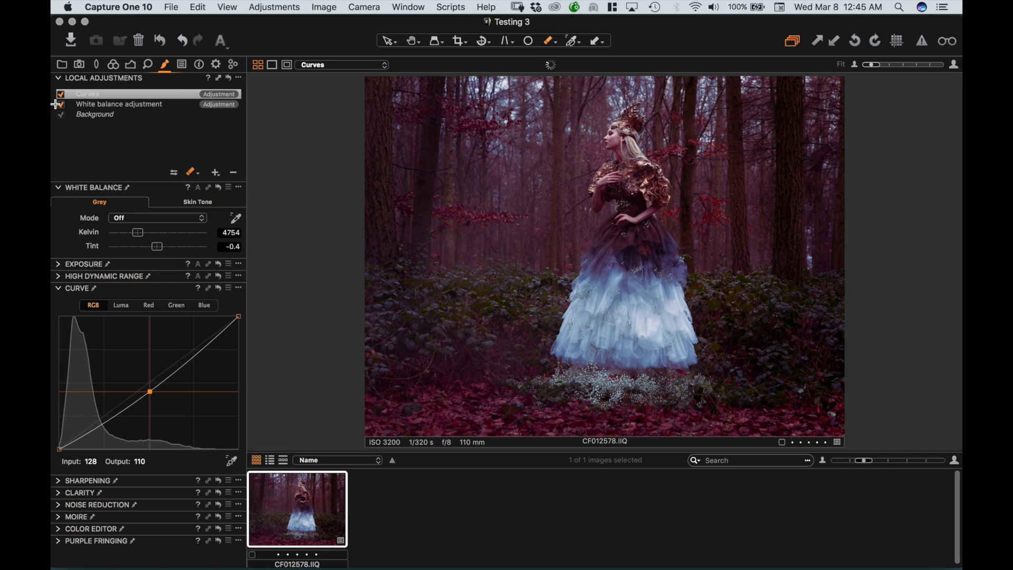
pyautogui.click(60, 95)
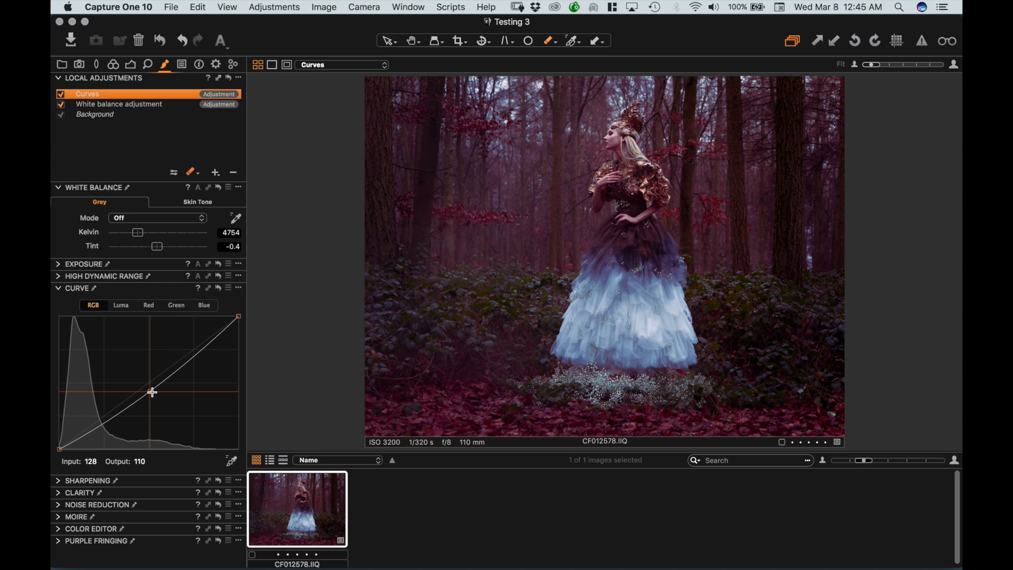
pyautogui.moveTo(152, 393); pyautogui.dragTo(153, 390)
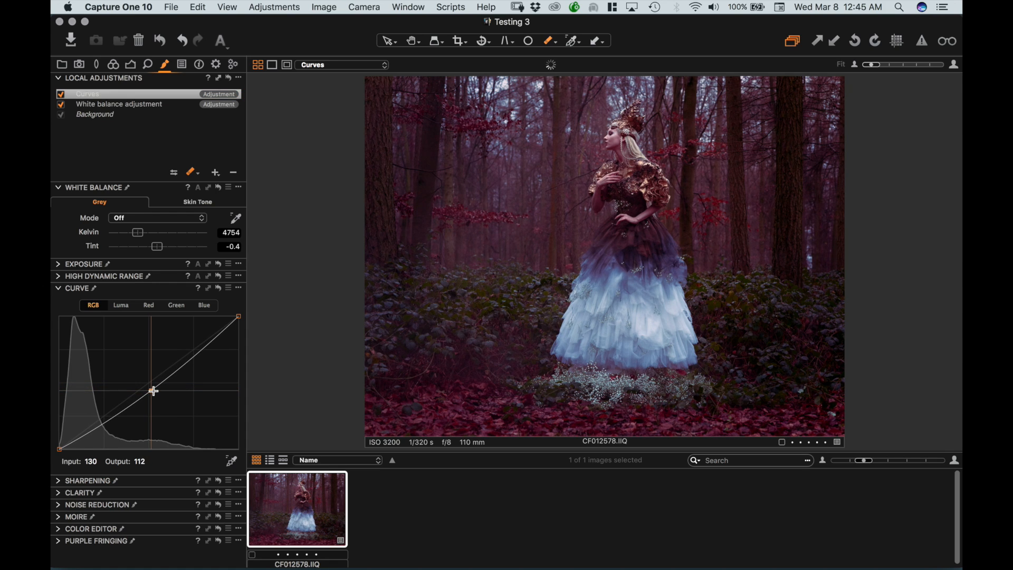
# Pull the Red curve's highlights down slightly and fine-tune a second point in its shadows.
pyautogui.click(149, 304)
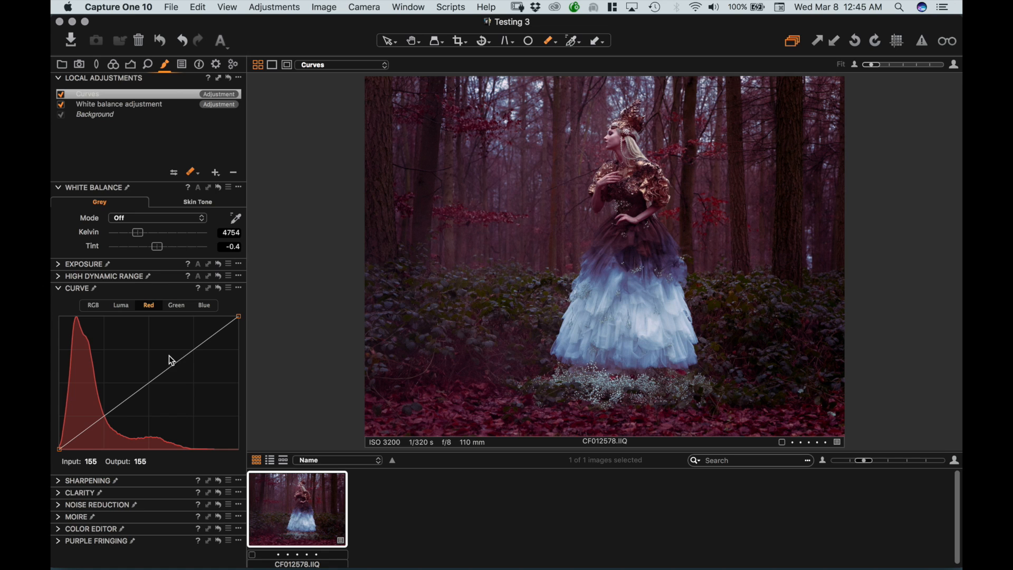
pyautogui.moveTo(192, 347); pyautogui.dragTo(193, 353)
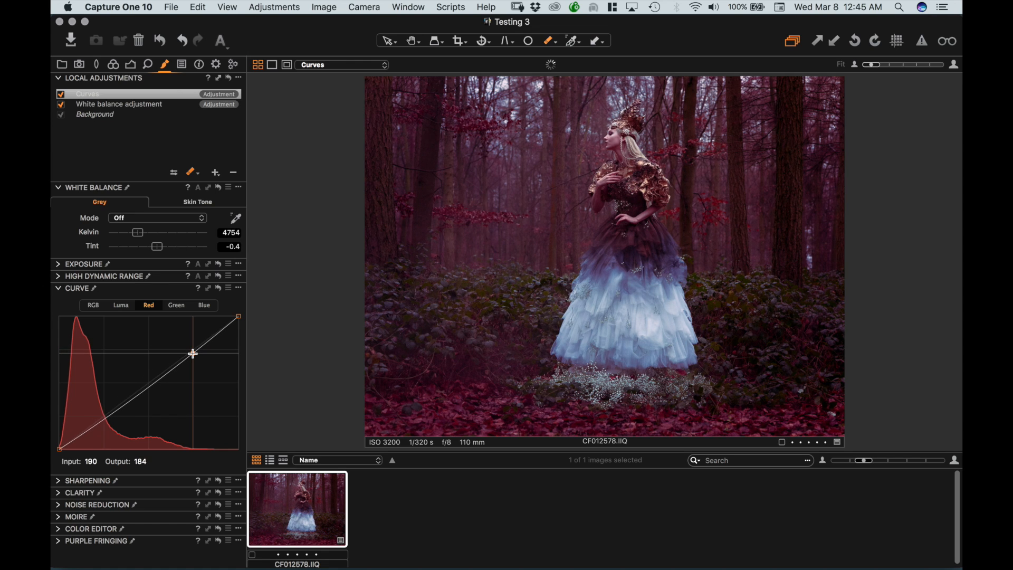
pyautogui.moveTo(111, 413); pyautogui.dragTo(109, 418)
pyautogui.moveTo(193, 353)
pyautogui.mouseDown()
pyautogui.moveTo(194, 342)
pyautogui.moveTo(195, 353)
pyautogui.mouseUp()
pyautogui.moveTo(110, 417); pyautogui.dragTo(109, 413)
# Lower the Green curve's highlights slightly and lift its shadows a little.
pyautogui.click(176, 305)
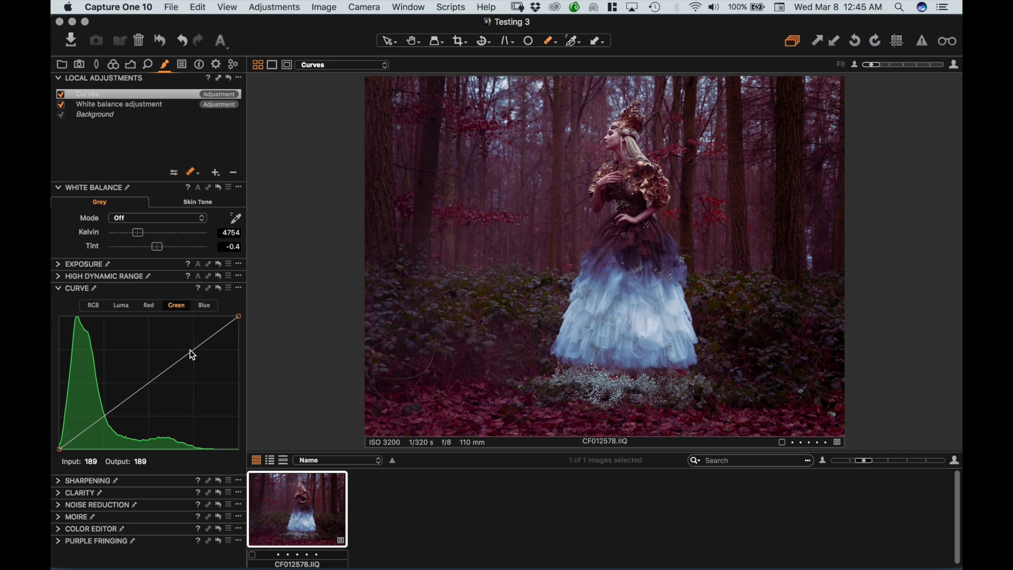
pyautogui.moveTo(192, 351); pyautogui.dragTo(191, 356)
pyautogui.moveTo(105, 415); pyautogui.dragTo(104, 414)
# Raise the Blue curve's highlights slightly and set its midtone point to input 125, output 122.
pyautogui.click(205, 306)
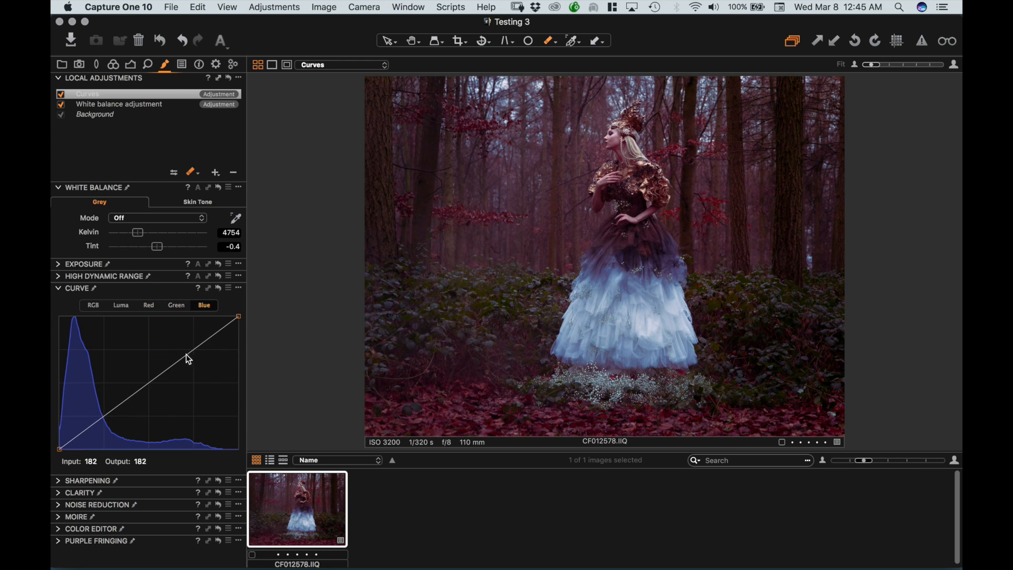
pyautogui.click(193, 346)
pyautogui.moveTo(147, 385); pyautogui.dragTo(147, 386)
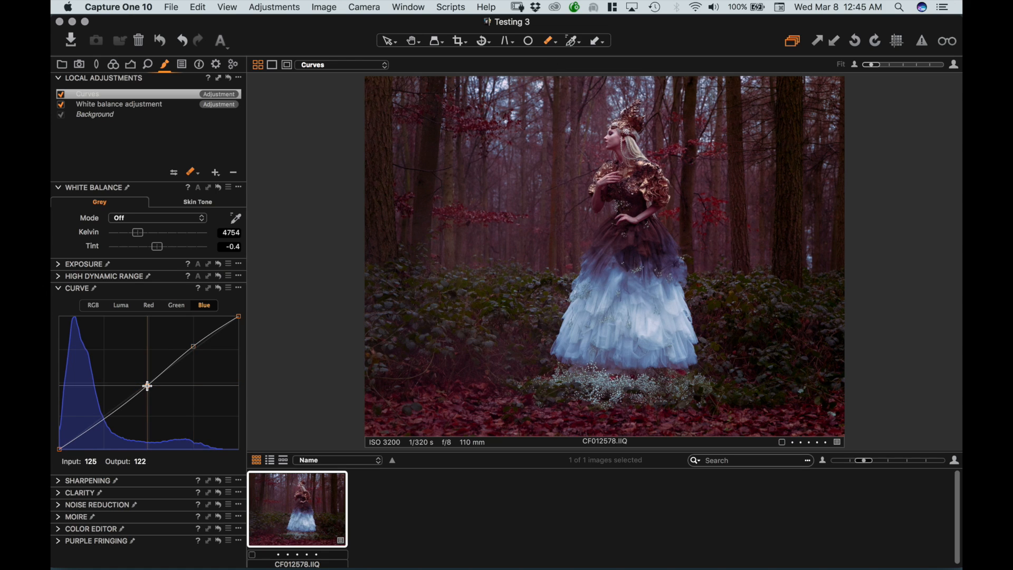
# Sample the color of the red fallen leaves in the Advanced Color Editor on the Curves layer.
pyautogui.keyDown('alt'); pyautogui.click(60, 529); pyautogui.keyUp('alt')
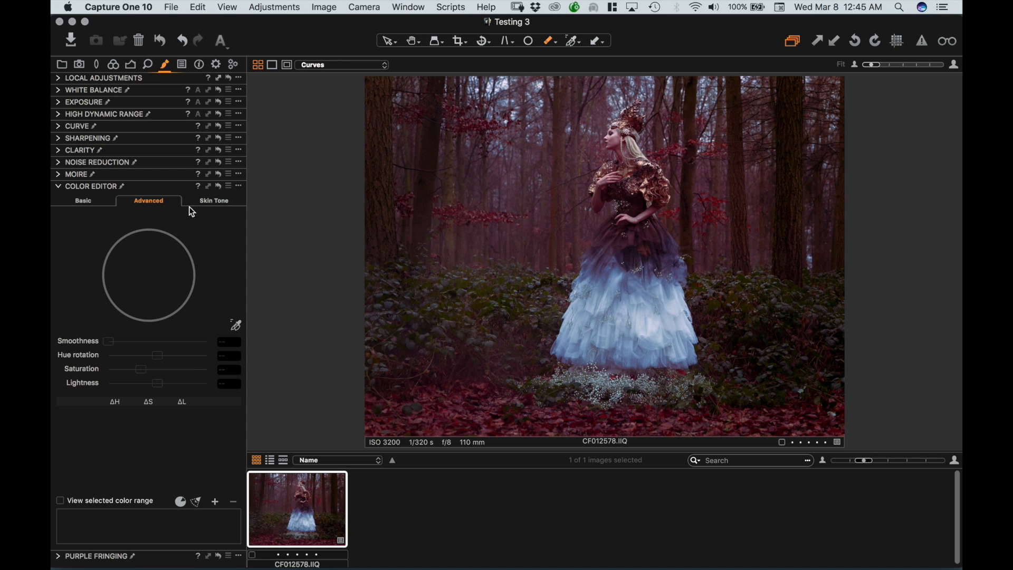
pyautogui.click(236, 325)
pyautogui.click(468, 397)
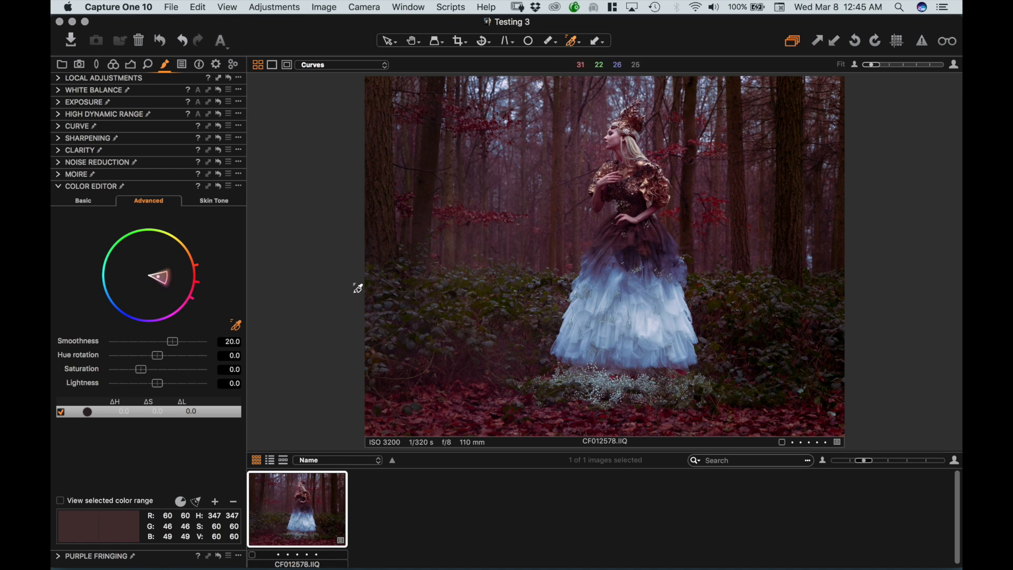
# Add another adjustment layer named Color Foliage for recoloring the leaves.
pyautogui.click(59, 79)
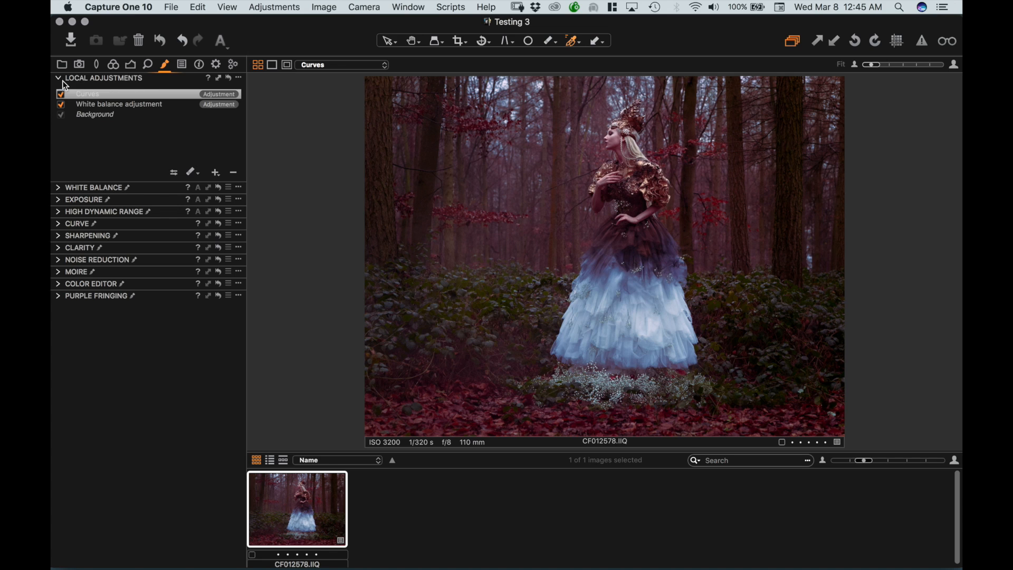
pyautogui.click(216, 173)
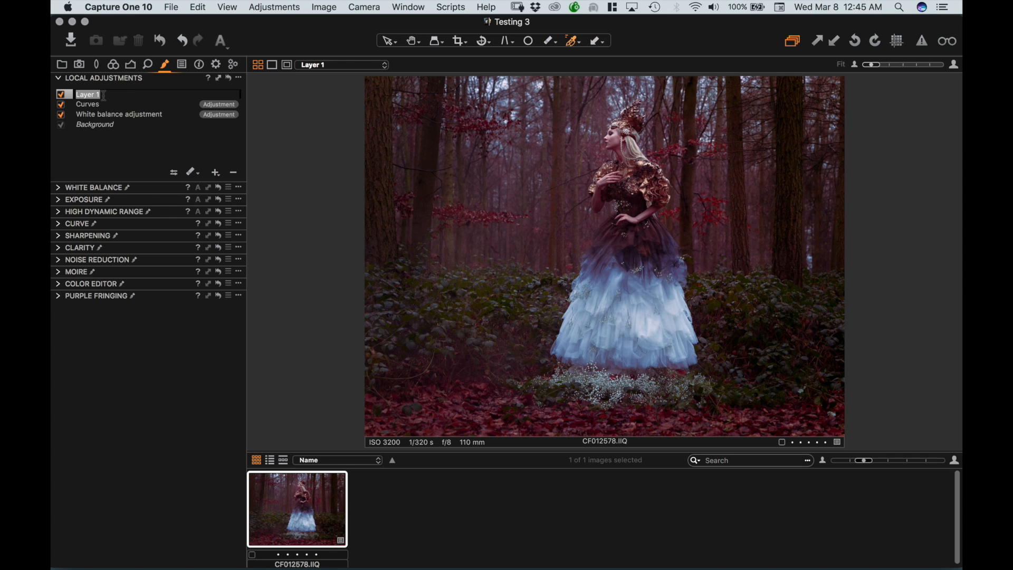
pyautogui.write('Color Foliage')
pyautogui.press('Return')
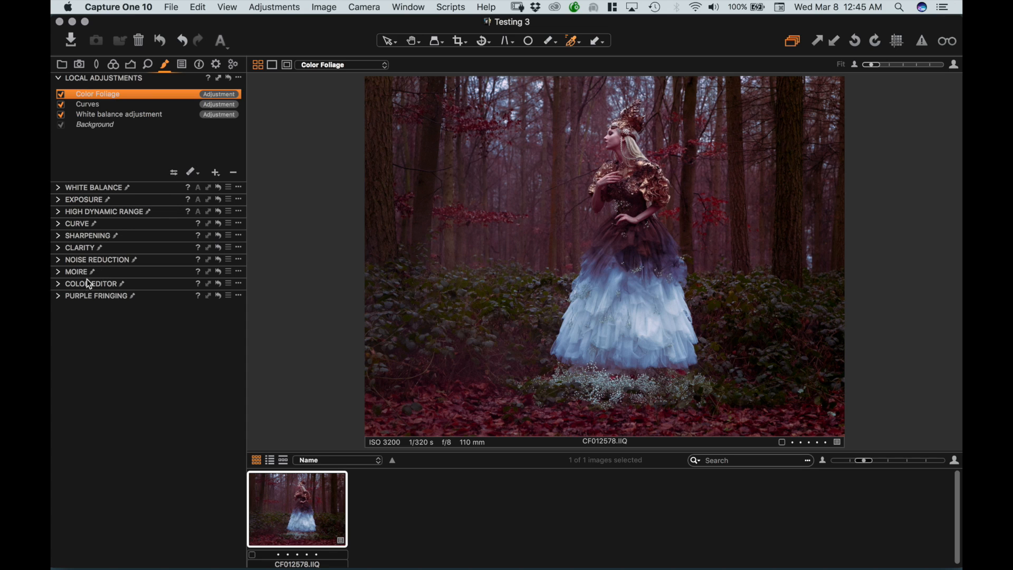
# Sample the fallen leaves' color in the Advanced Color Editor, and set its saturation to 80 and hue rotation to -30.
pyautogui.click(59, 285)
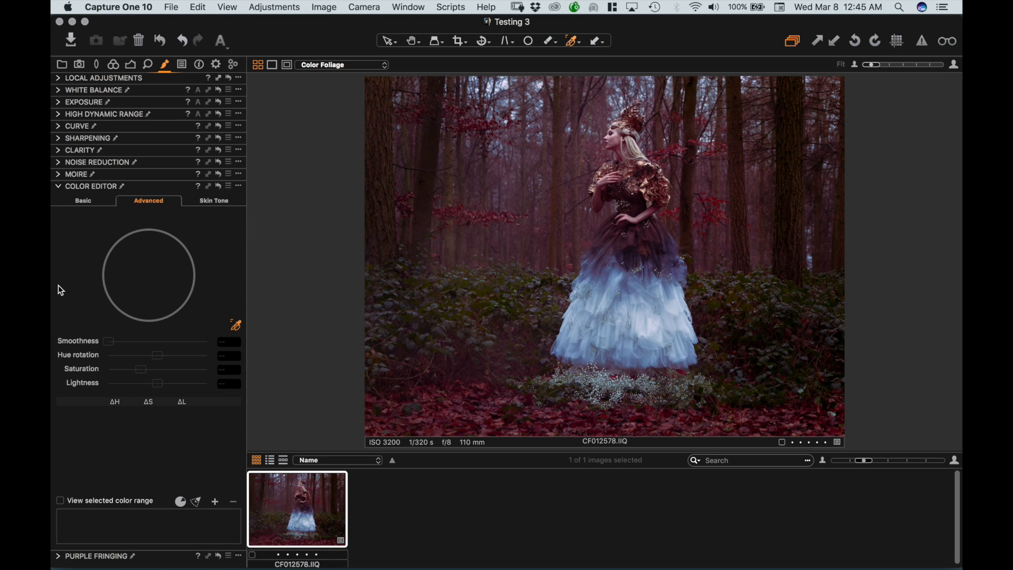
pyautogui.click(237, 325)
pyautogui.click(444, 400)
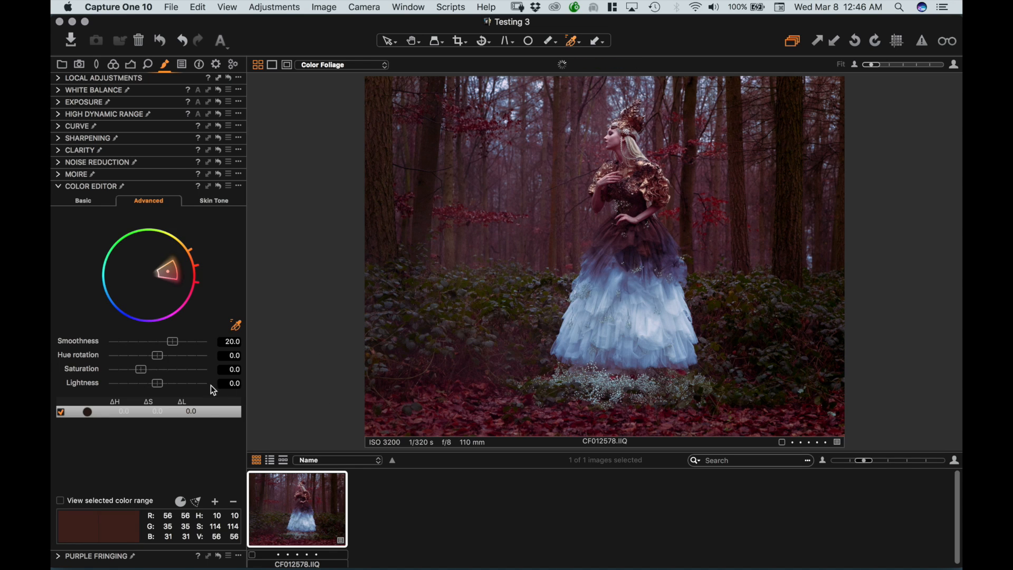
pyautogui.moveTo(150, 374); pyautogui.dragTo(111, 355)
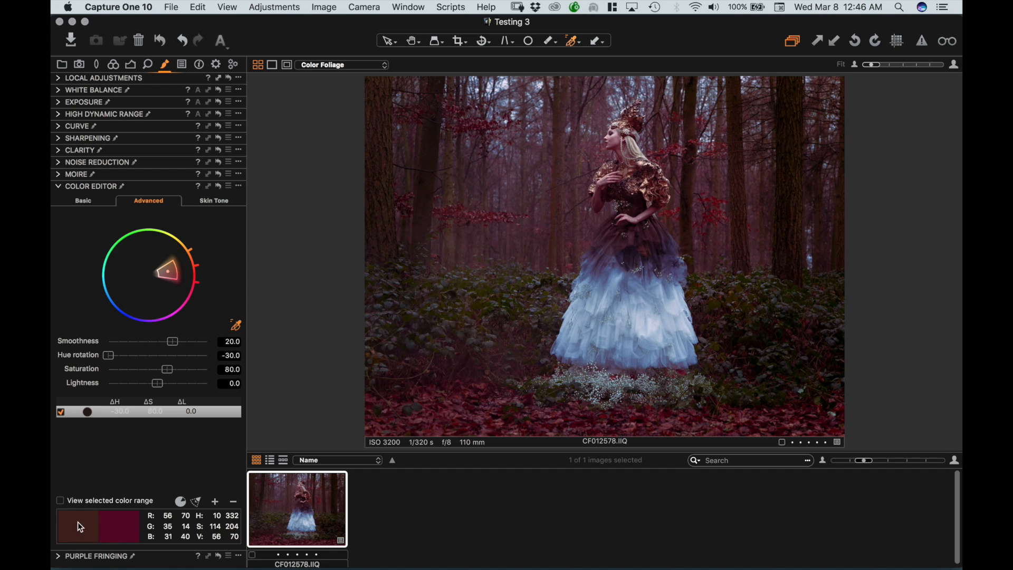
# Switch to the mask drawing brush and paint the Color Foliage adjustment over the fallen leaves in the foreground.
pyautogui.click(58, 80)
pyautogui.click(191, 172)
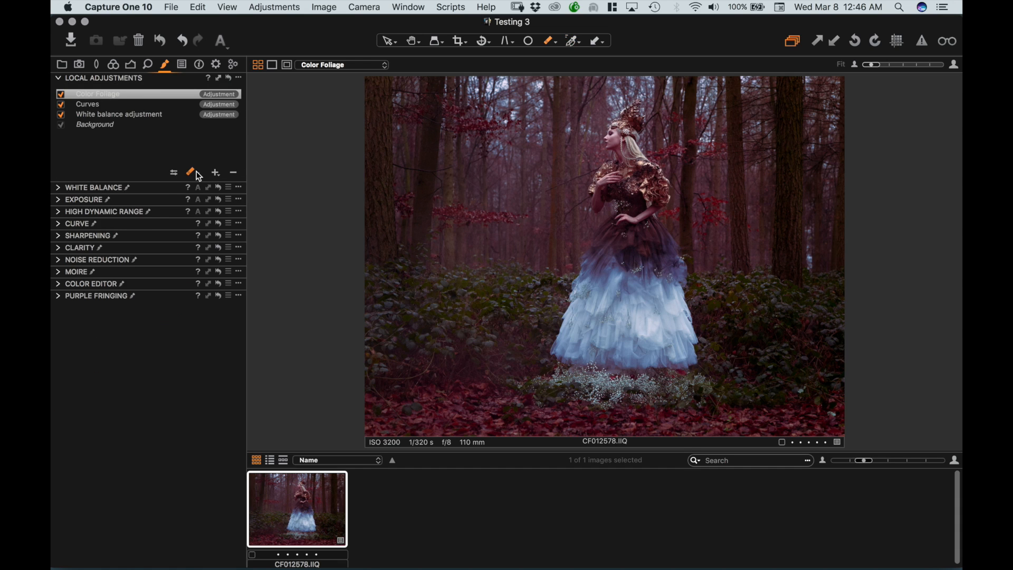
pyautogui.click(210, 179)
# Create a new unedited variant of the photo and alternate between it and the graded variant to compare them.
pyautogui.rightClick(323, 493)
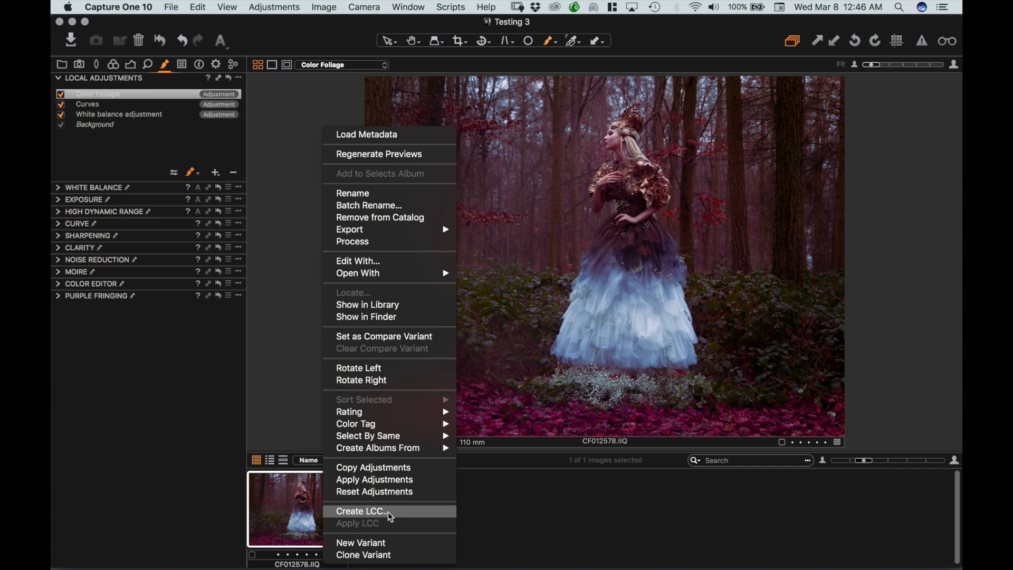
pyautogui.click(348, 545)
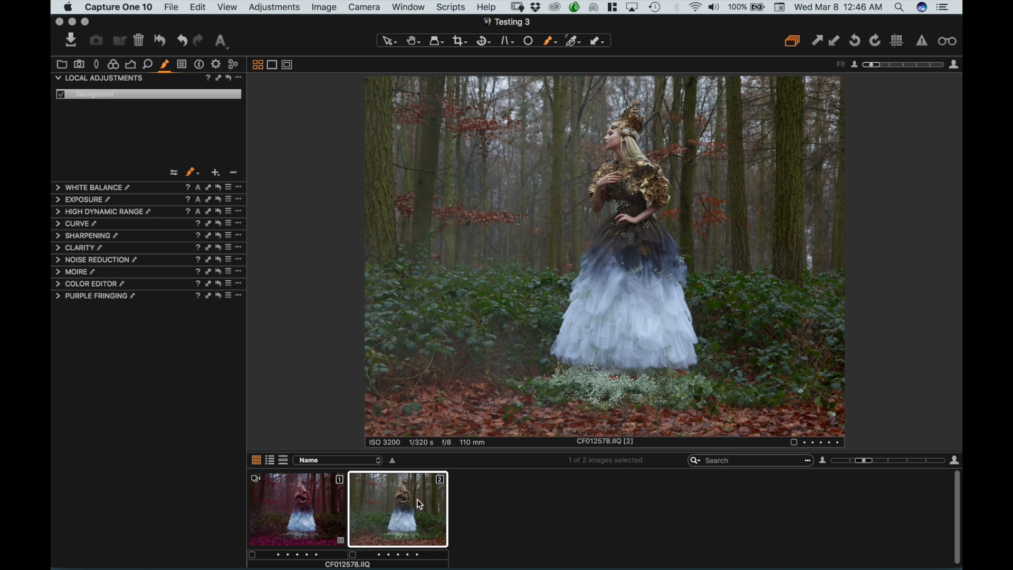
pyautogui.click(330, 503)
pyautogui.click(384, 509)
pyautogui.click(311, 507)
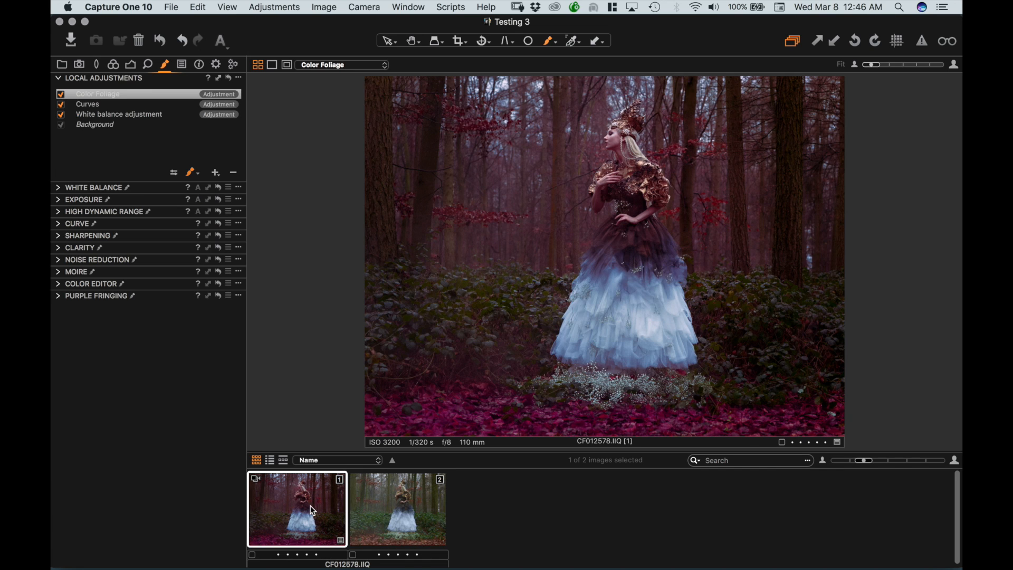
pyautogui.click(386, 508)
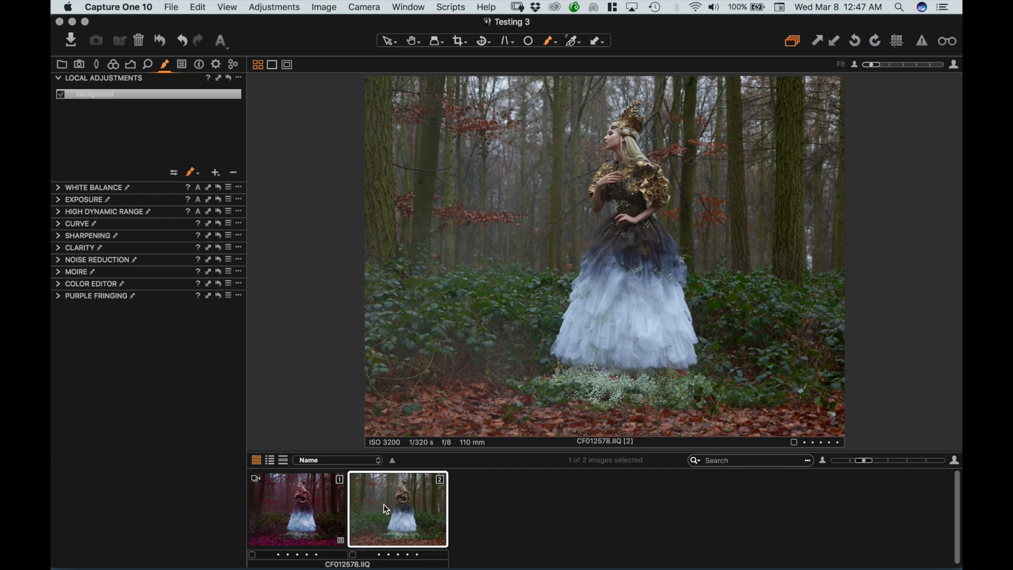
pyautogui.click(325, 503)
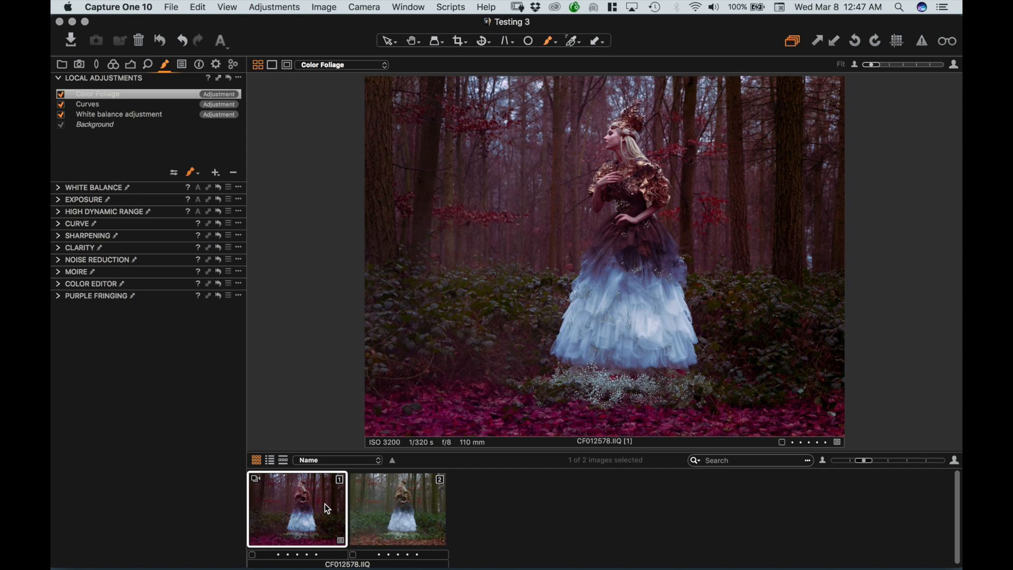
# Open the export settings for the graded variant and review the available destination folders and file formats, keeping Desktop and JPEG.
pyautogui.rightClick(325, 500)
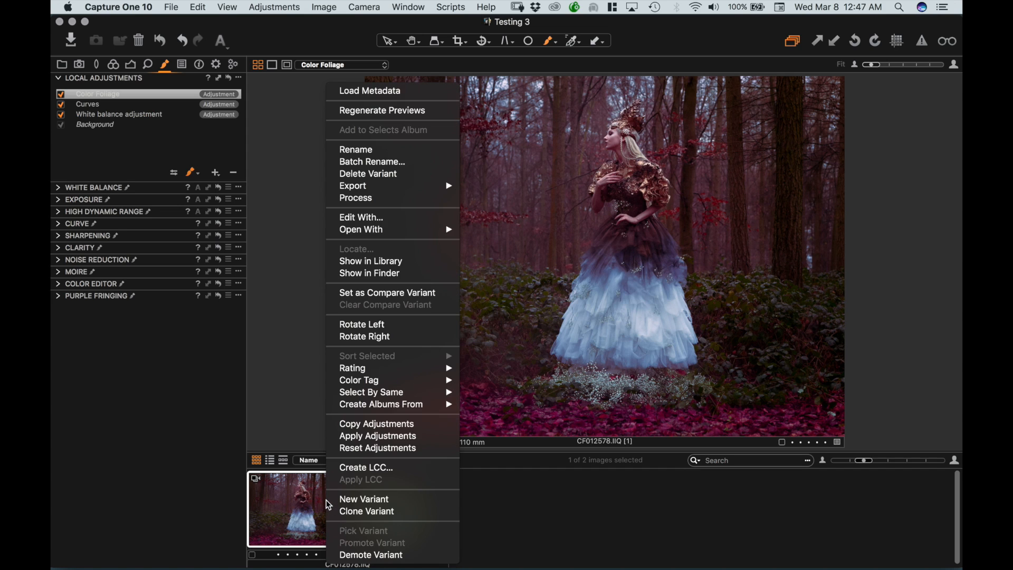
pyautogui.moveTo(429, 187)
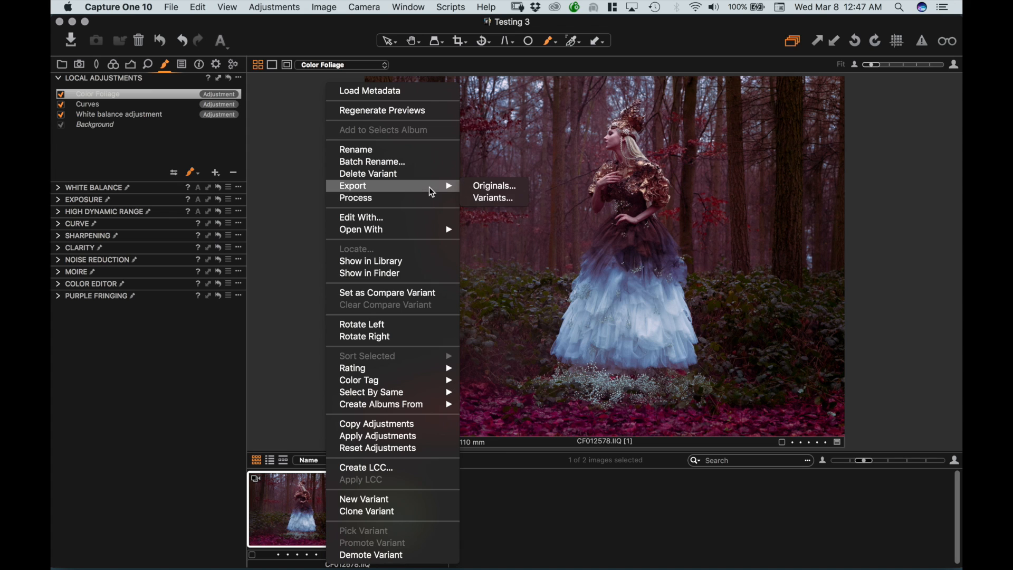
pyautogui.click(497, 198)
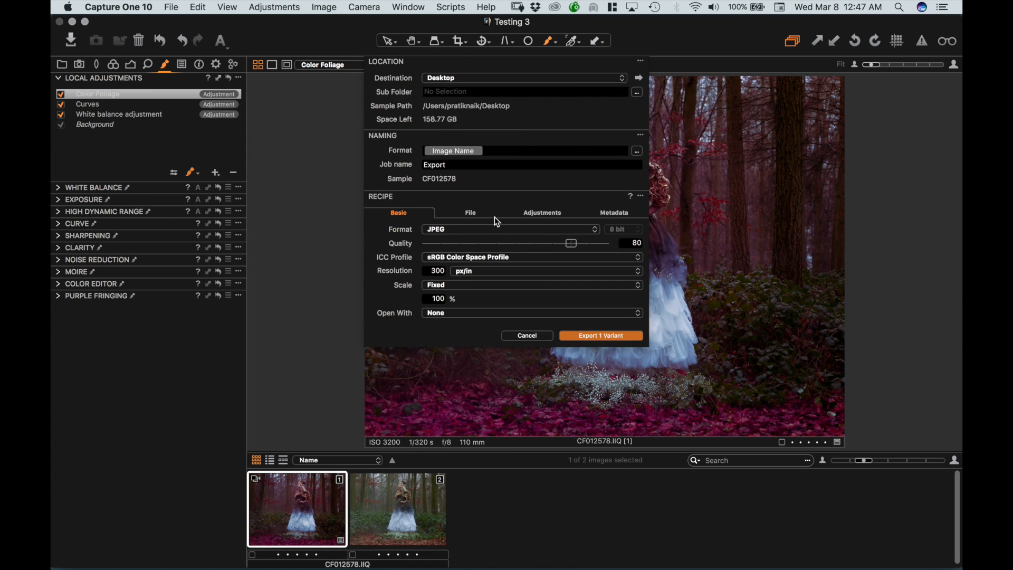
pyautogui.click(481, 78)
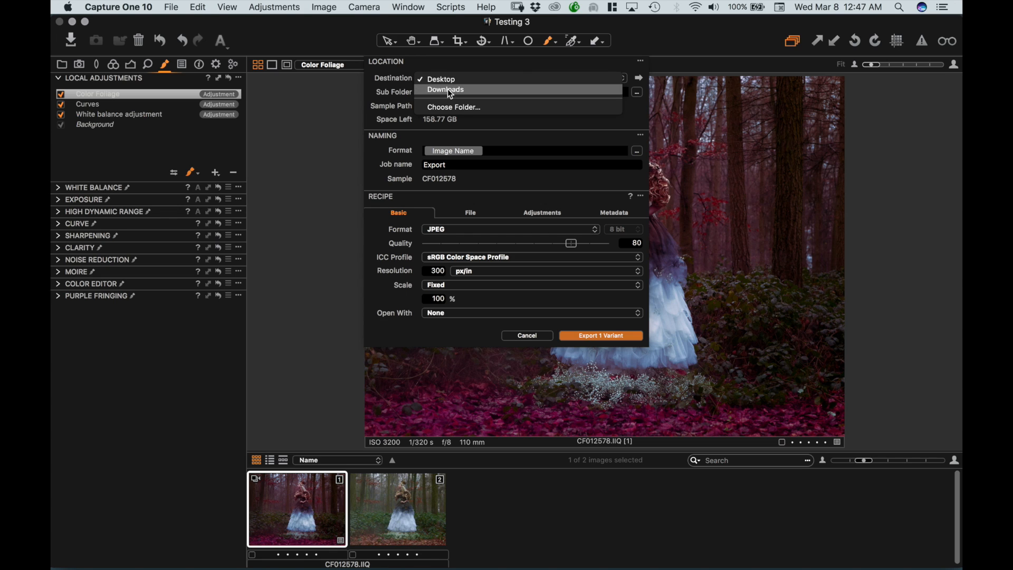
pyautogui.click(397, 93)
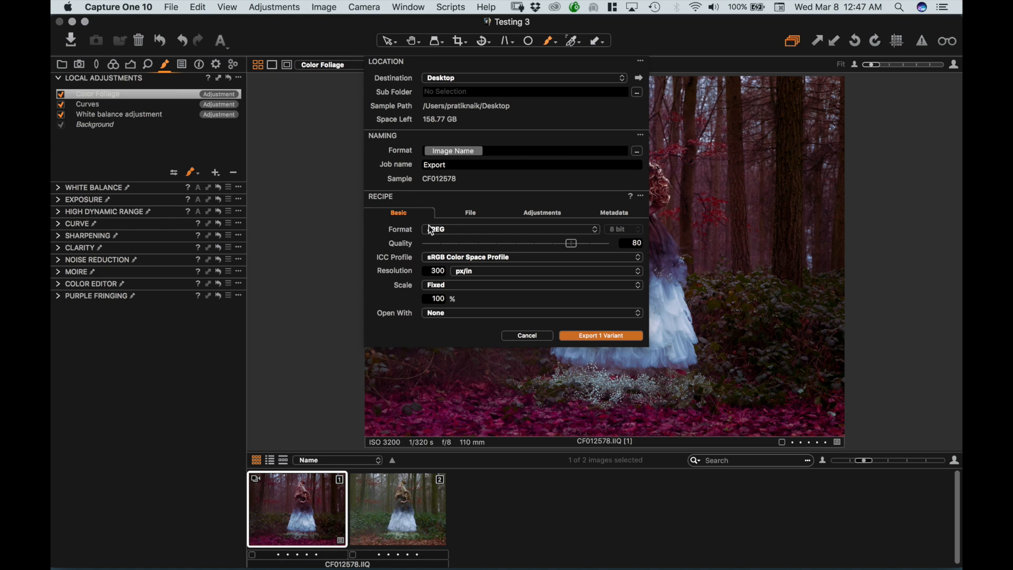
pyautogui.click(454, 231)
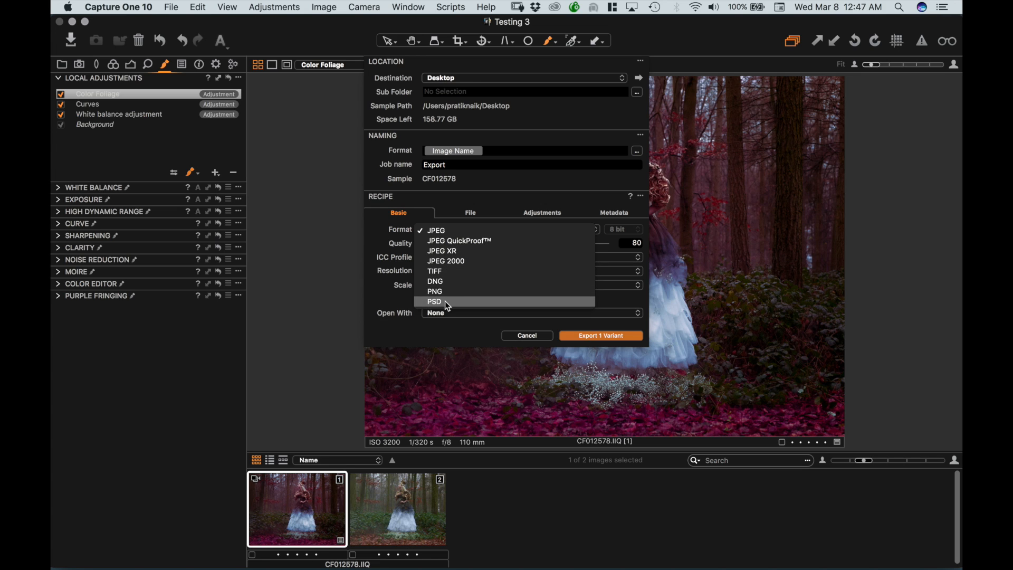
pyautogui.click(388, 256)
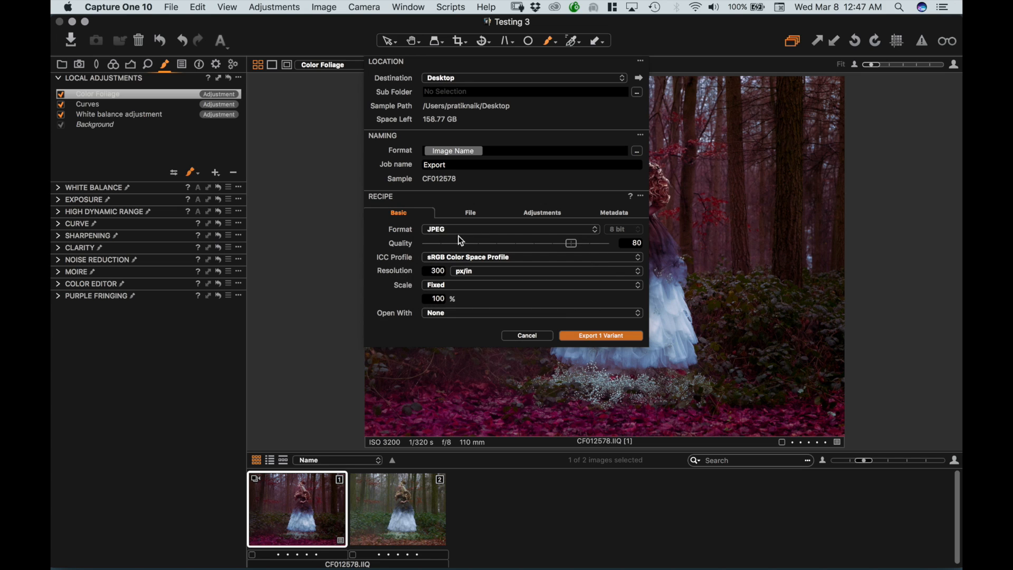
# Set the JPEG export quality to 100 with the sRGB Color Space Profile, and dismiss the export settings without exporting.
pyautogui.moveTo(571, 243); pyautogui.dragTo(588, 243)
pyautogui.click(448, 261)
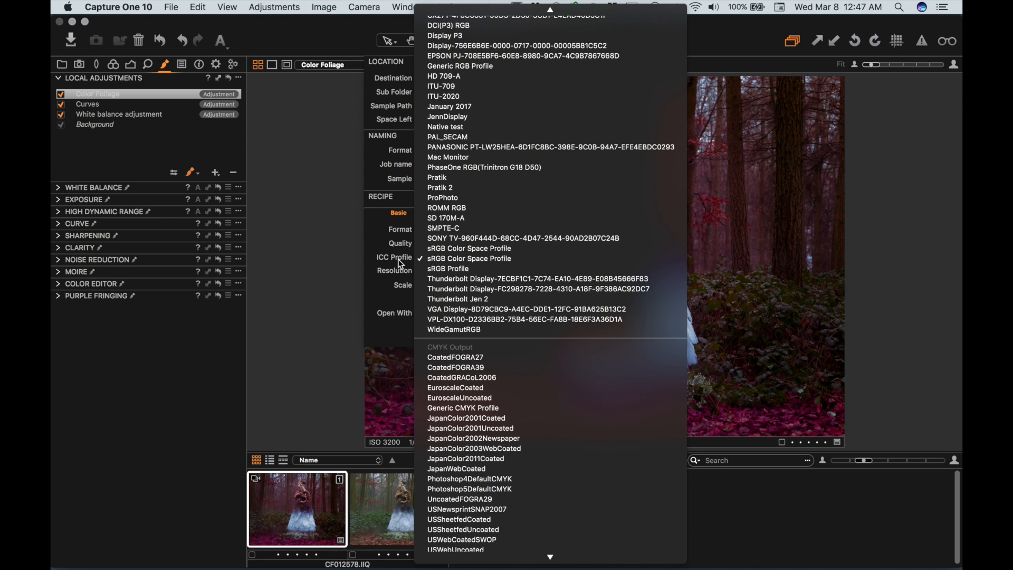
pyautogui.click(401, 259)
pyautogui.click(456, 261)
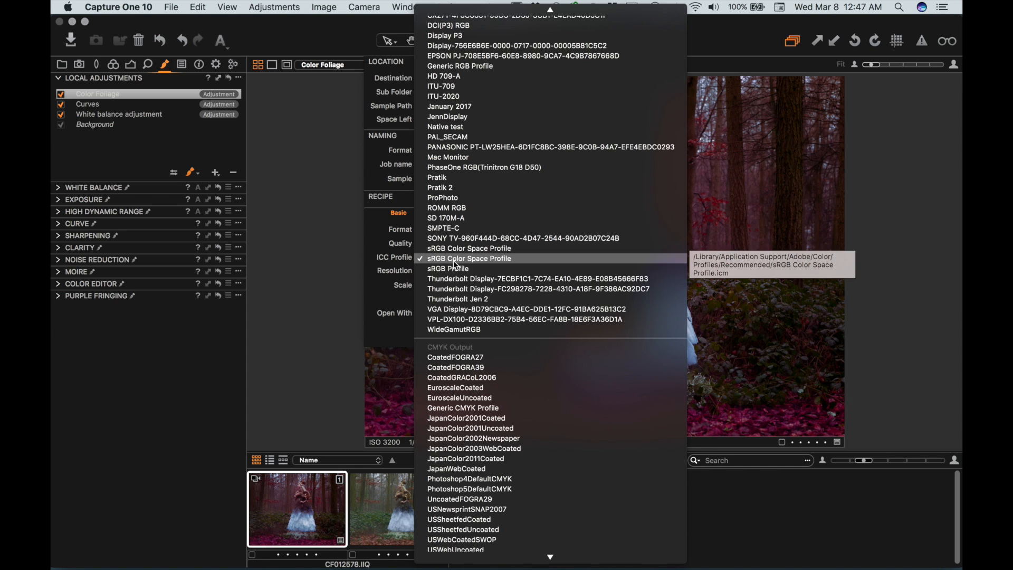
pyautogui.click(455, 264)
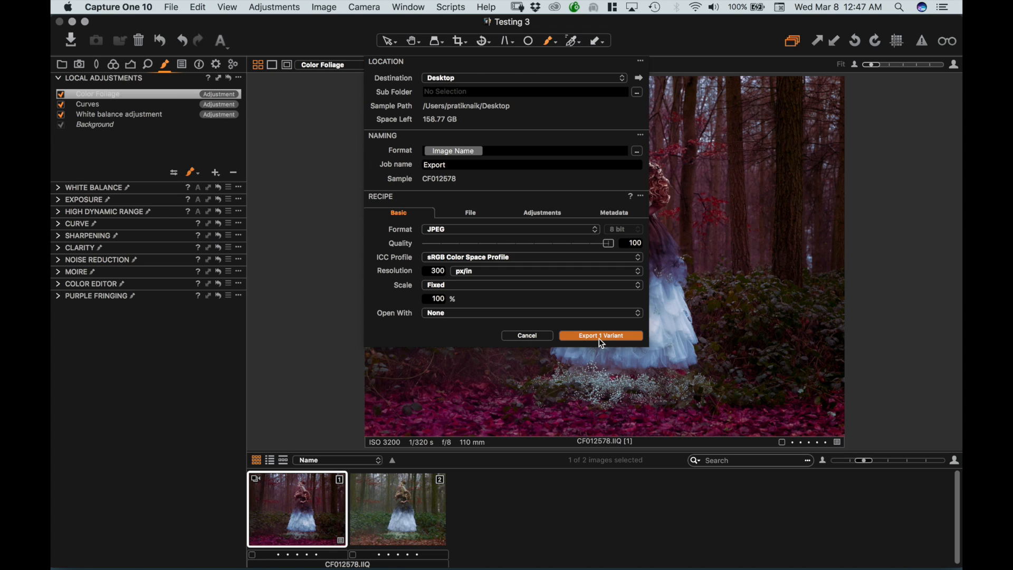
pyautogui.click(529, 335)
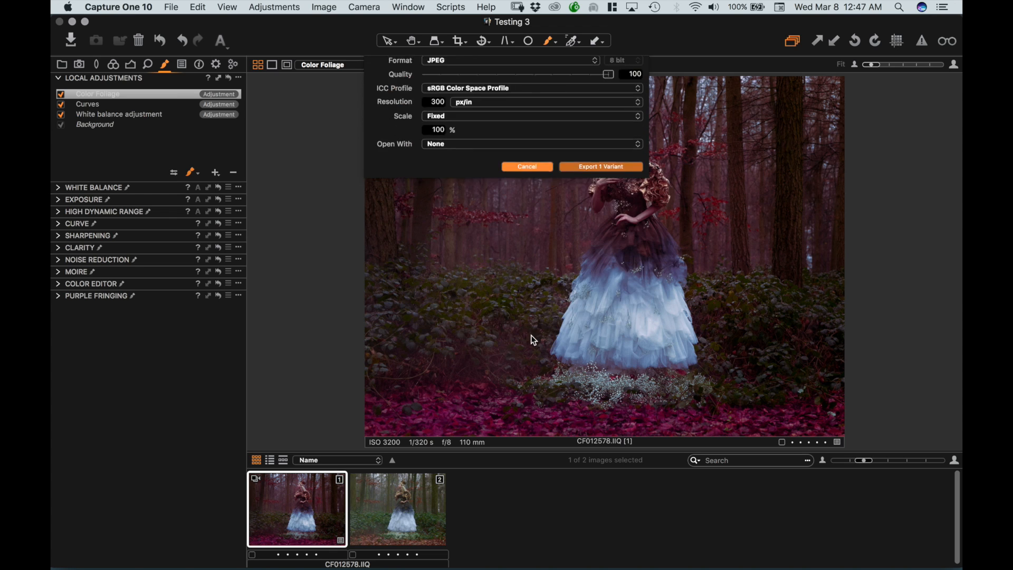
# Inspect the model's face, headpiece and hair in the graded variant at up to 100% magnification, and return to the full image.
pyautogui.click(388, 41)
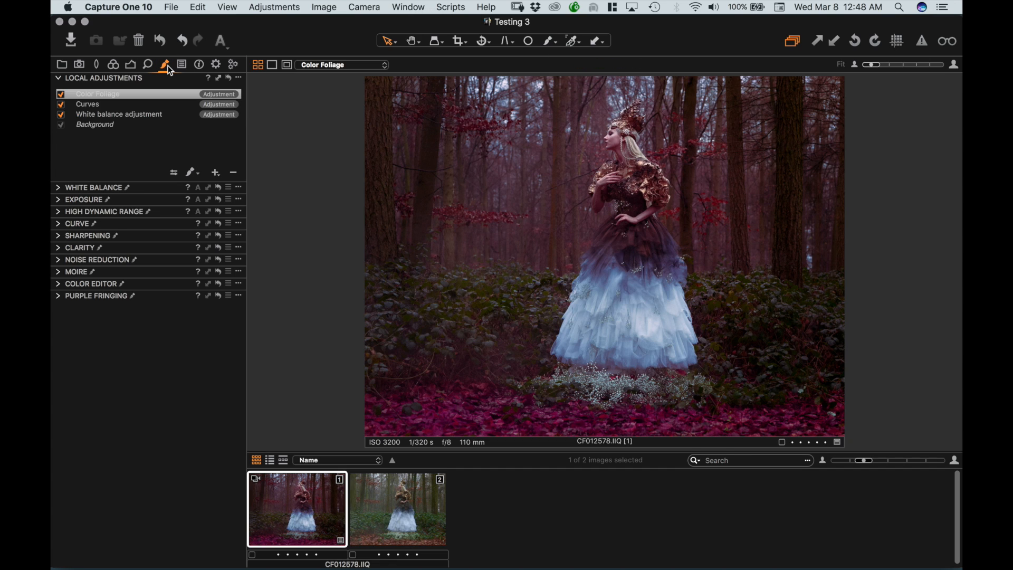
pyautogui.press('z')
pyautogui.click(624, 169)
pyautogui.click(633, 248)
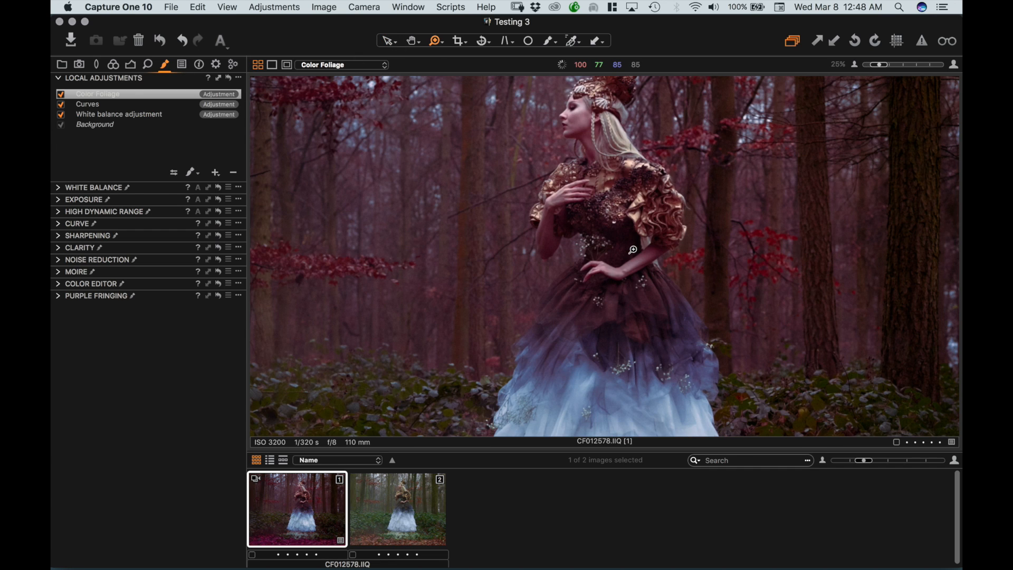
pyautogui.click(608, 152)
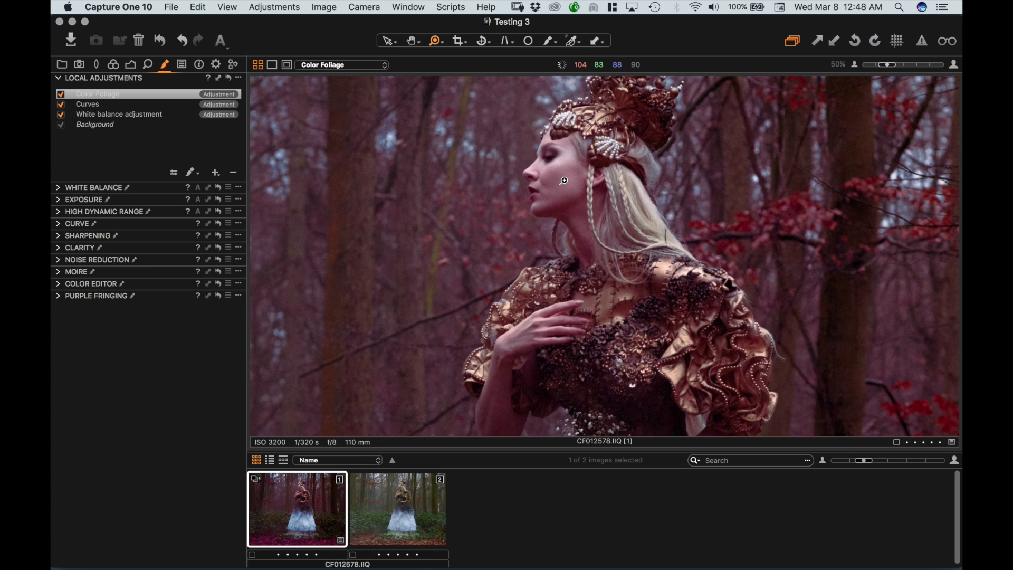
pyautogui.click(579, 238)
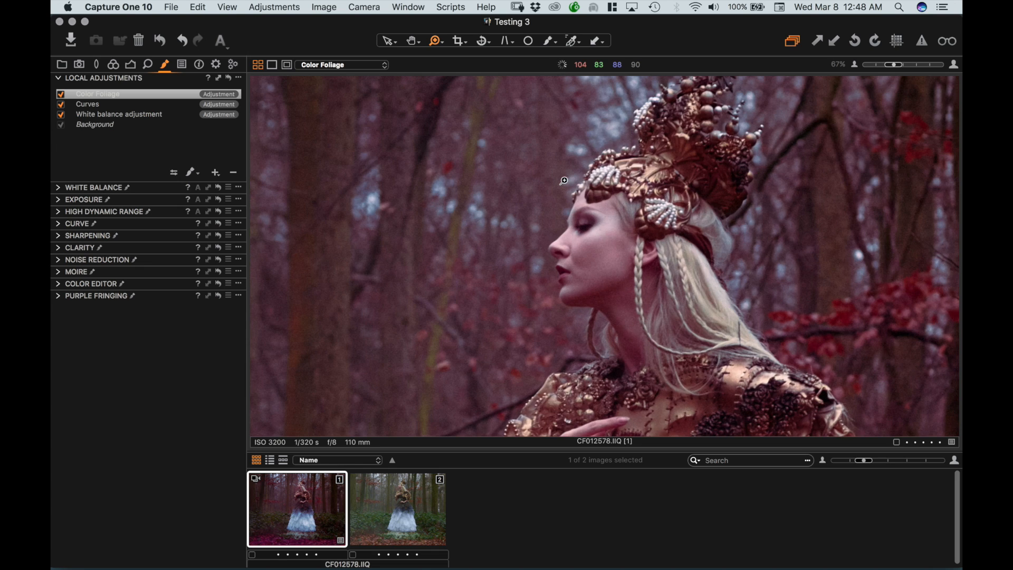
pyautogui.click(622, 268)
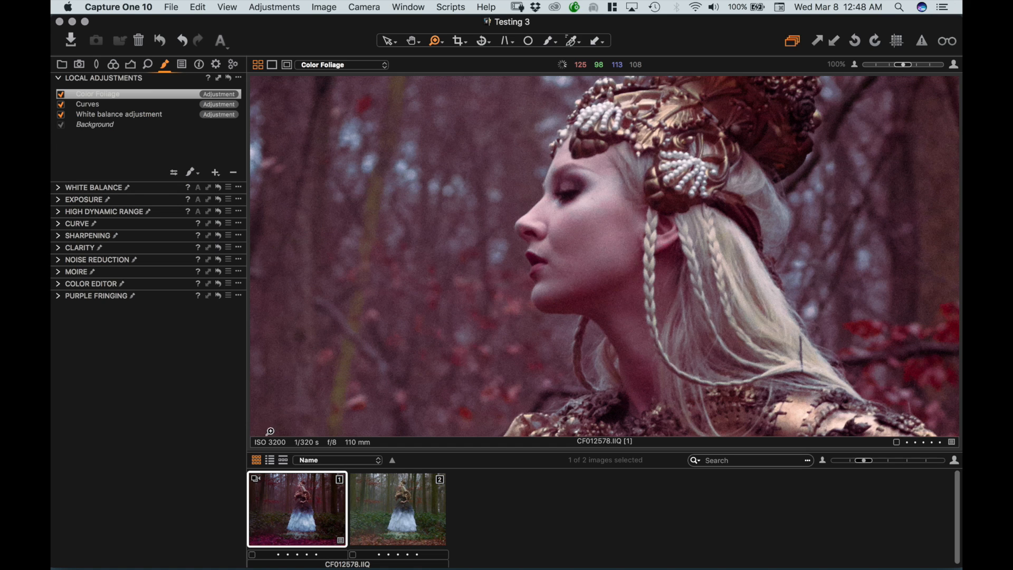
pyautogui.click(595, 231)
pyautogui.click(594, 231)
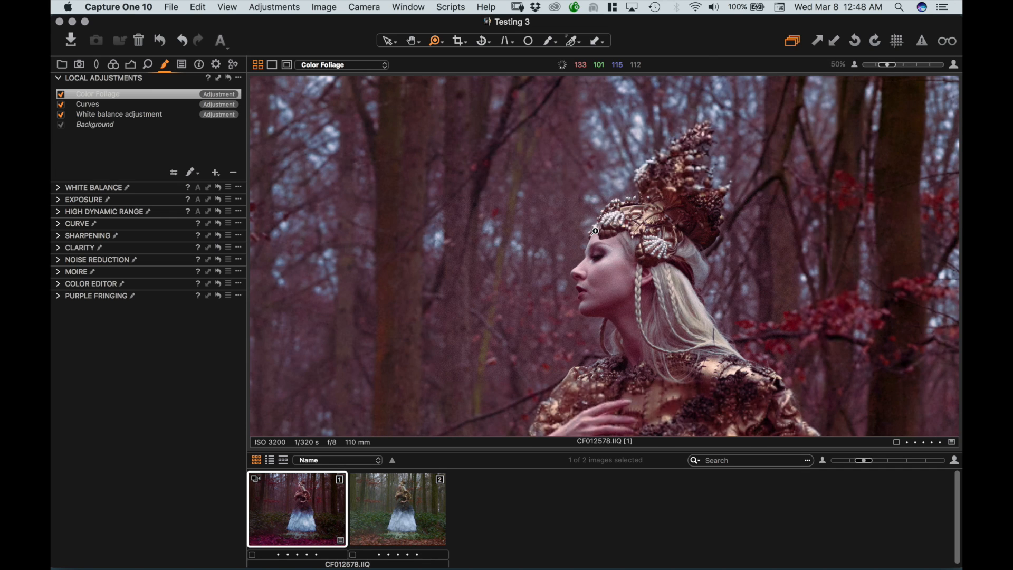
pyautogui.click(623, 279)
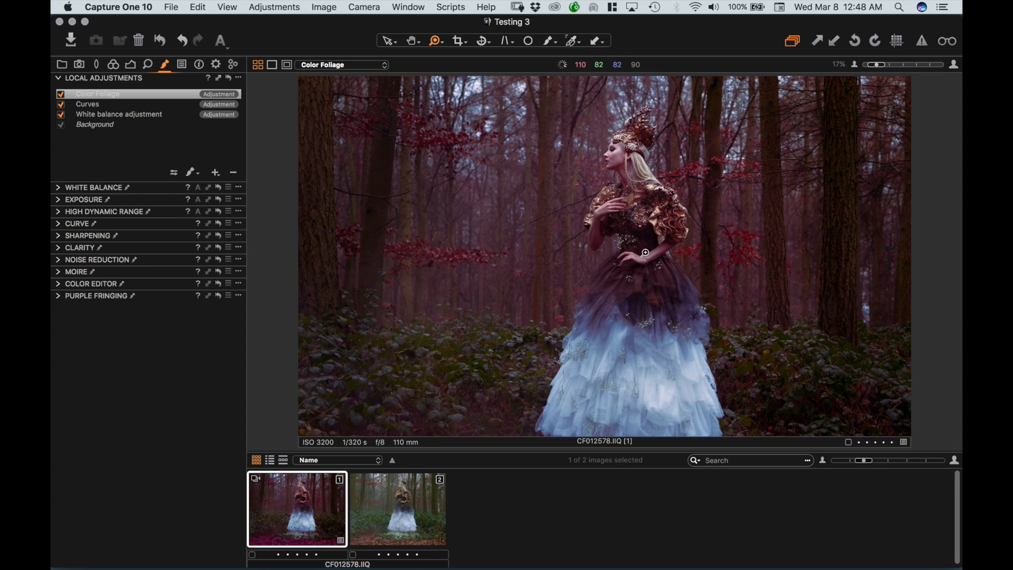
pyautogui.click(636, 372)
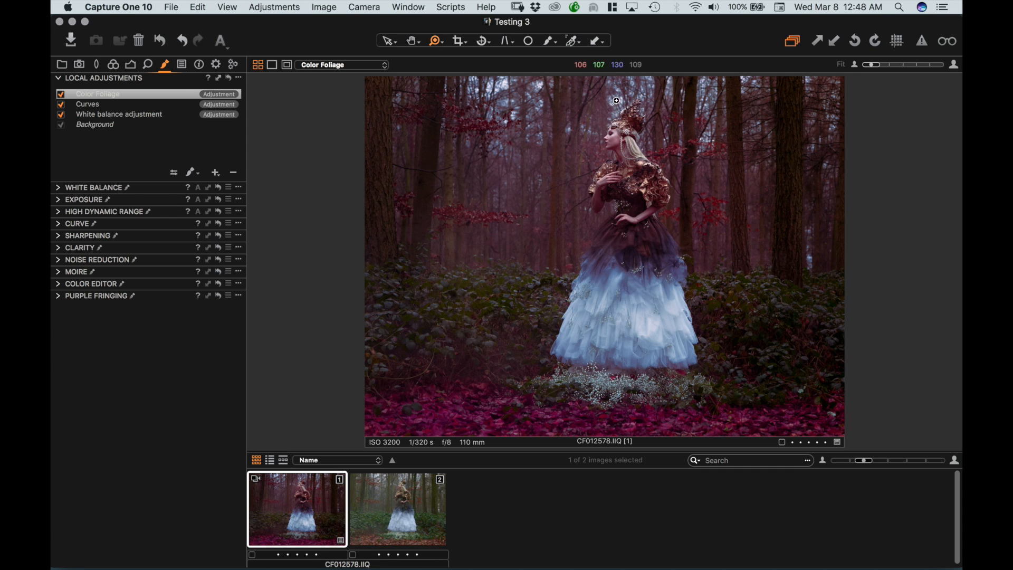
# Examine the graded dress, surrounding foliage and magenta forest floor at 25% and 17% magnification.
pyautogui.click(655, 183)
pyautogui.click(639, 231)
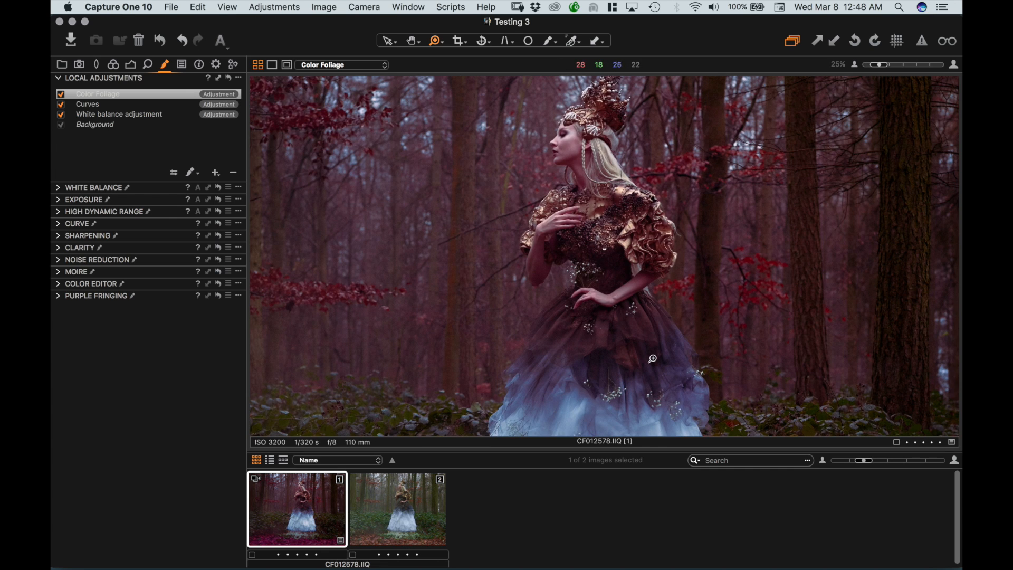
pyautogui.moveTo(652, 354); pyautogui.dragTo(633, 196)
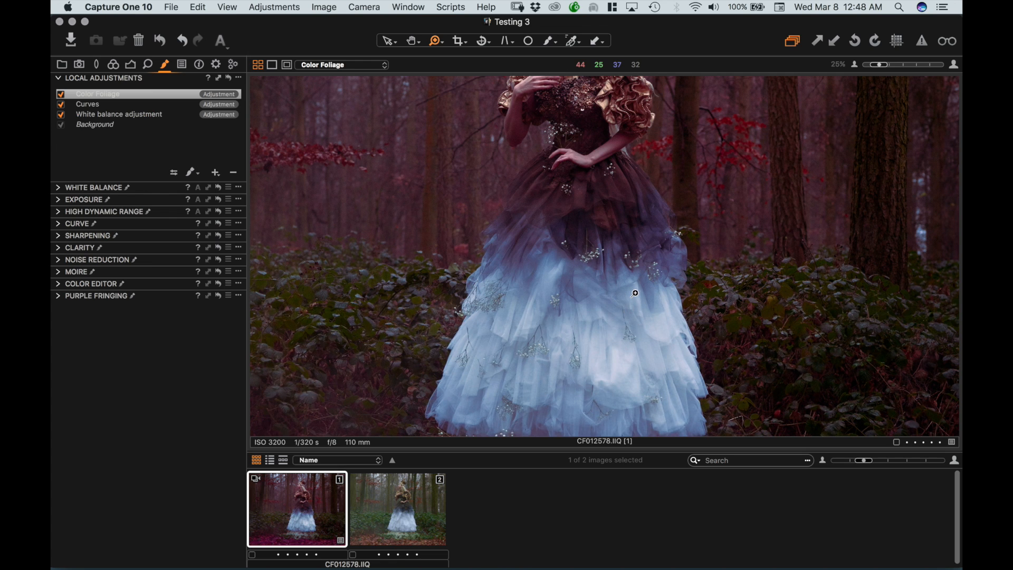
pyautogui.keyDown('alt'); pyautogui.click(613, 168); pyautogui.keyUp('alt')
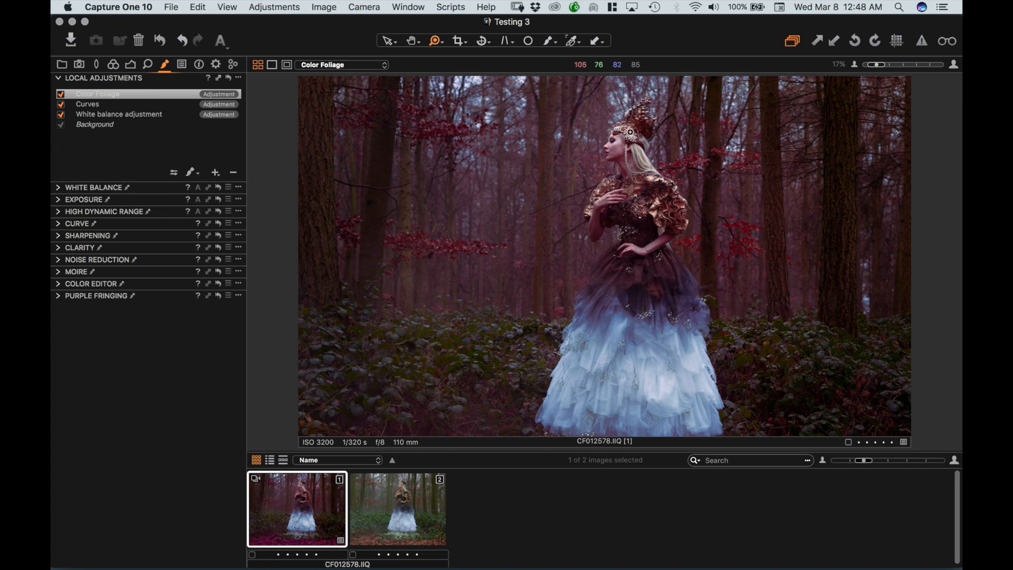
pyautogui.moveTo(663, 275); pyautogui.dragTo(643, 161)
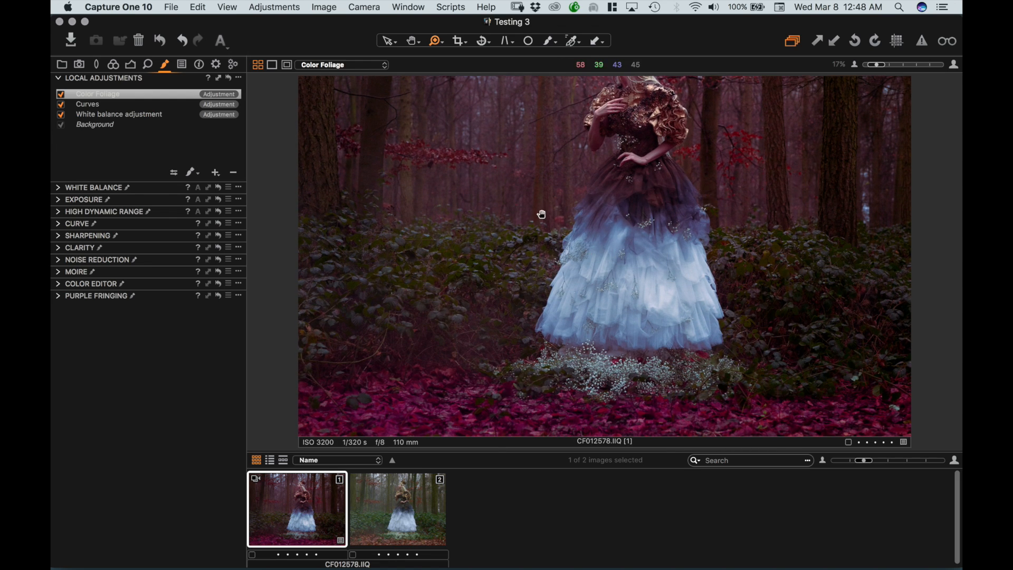
pyautogui.moveTo(541, 214); pyautogui.dragTo(531, 317)
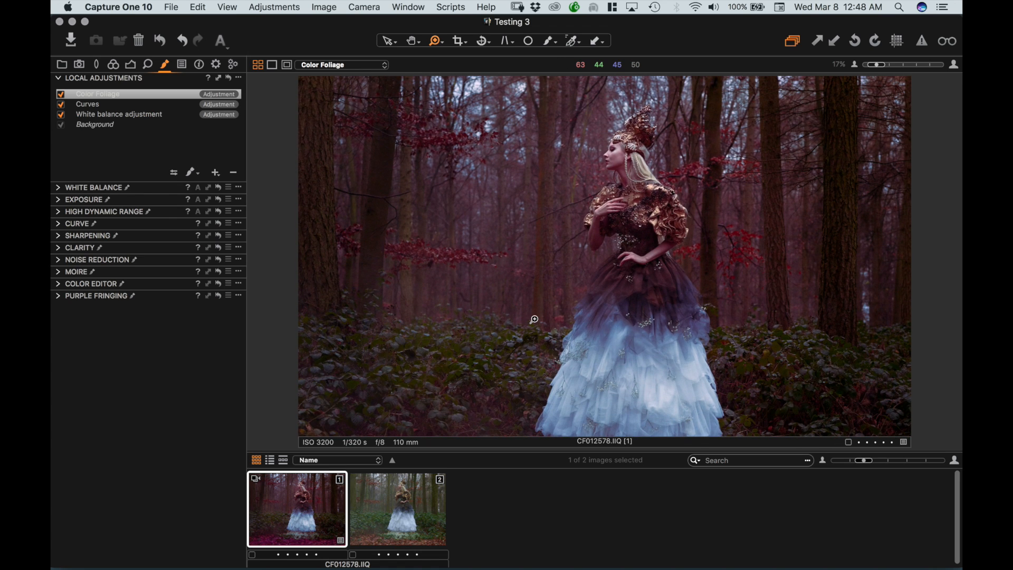
# Fit the whole photo in the viewer and compare the unedited variant with the graded one.
pyautogui.press(',')
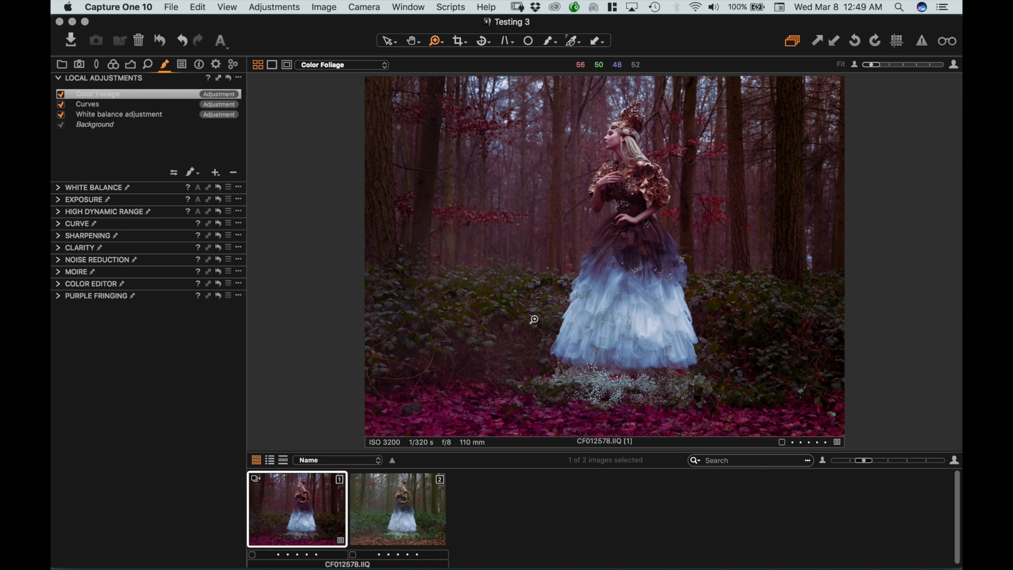
pyautogui.click(408, 495)
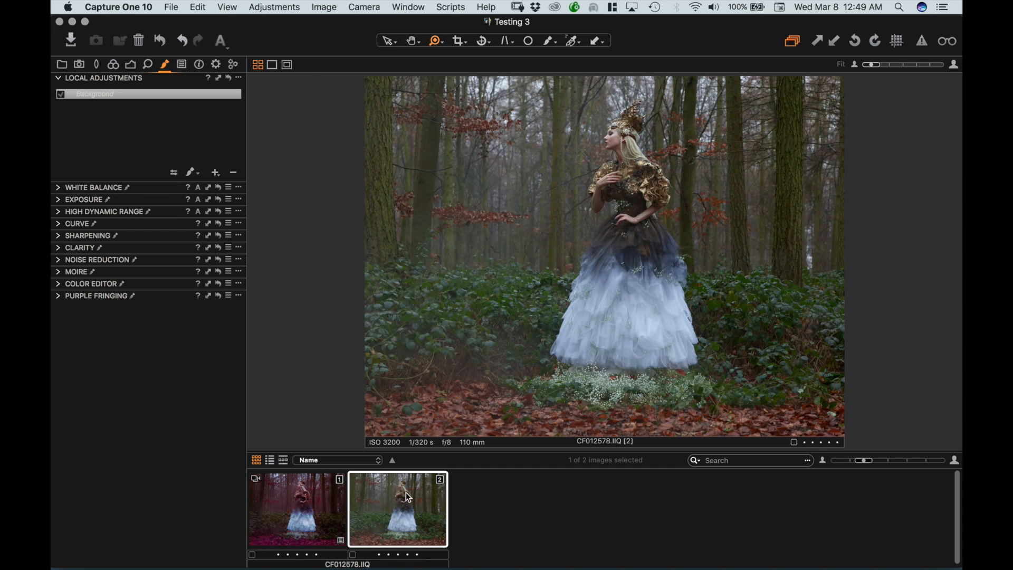
pyautogui.click(303, 489)
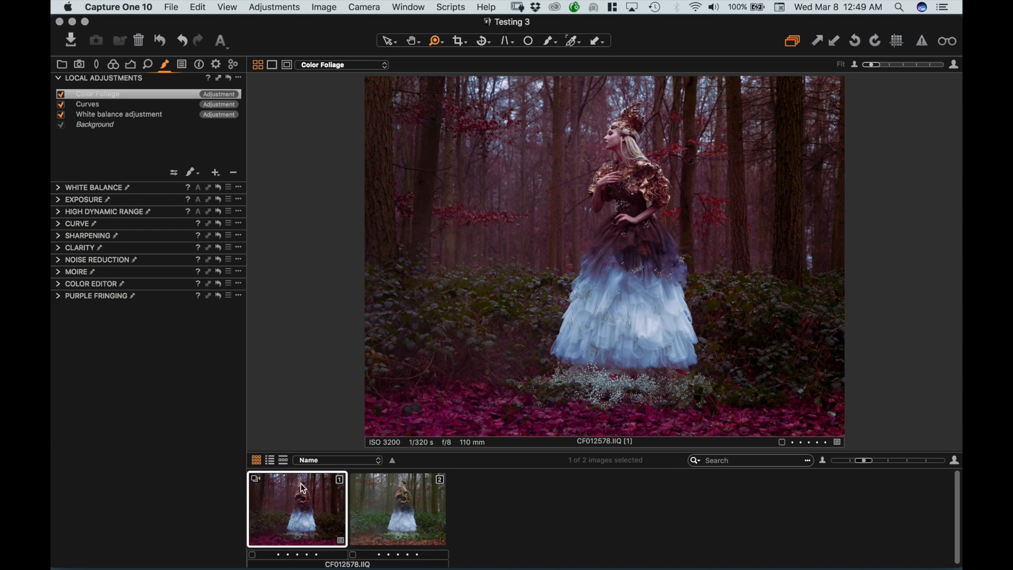